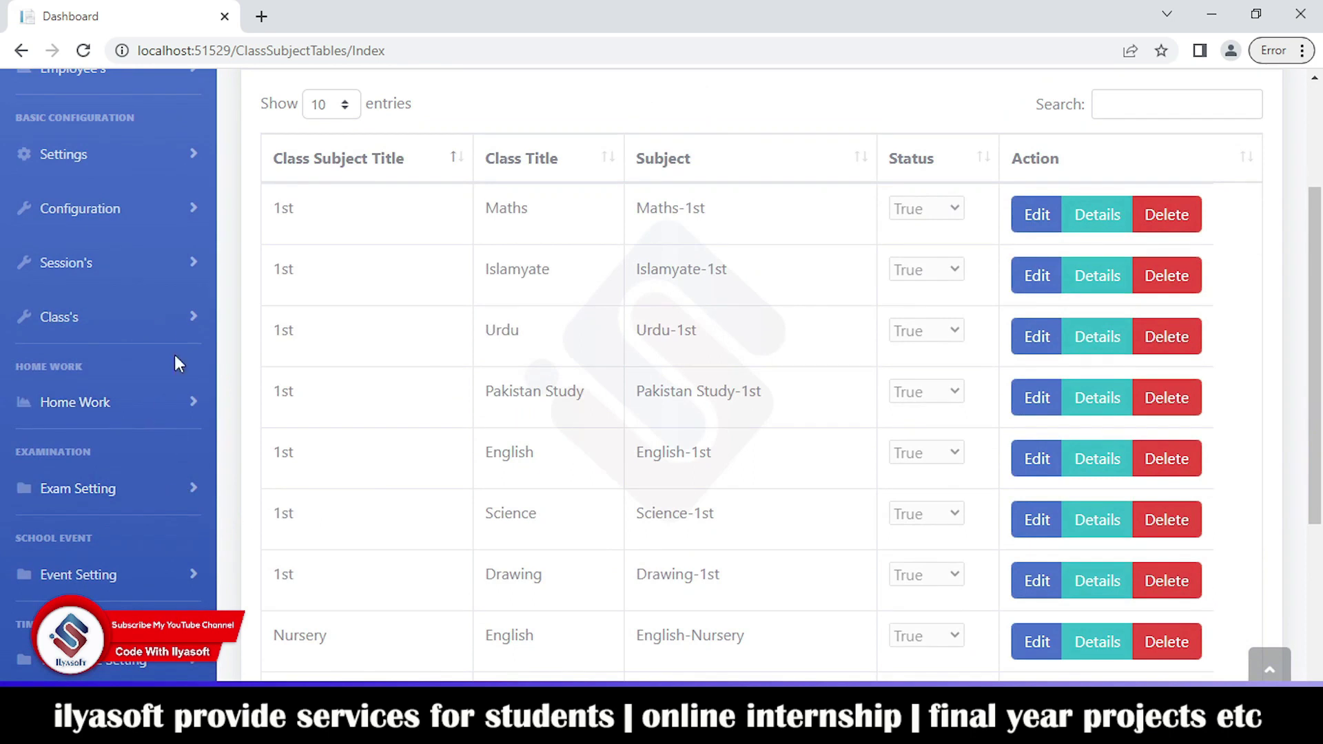
Step: Review the class-wise subject list and the form for adding a subject to a class
left_click(112, 446)
scroll(645, 458, "down", 3)
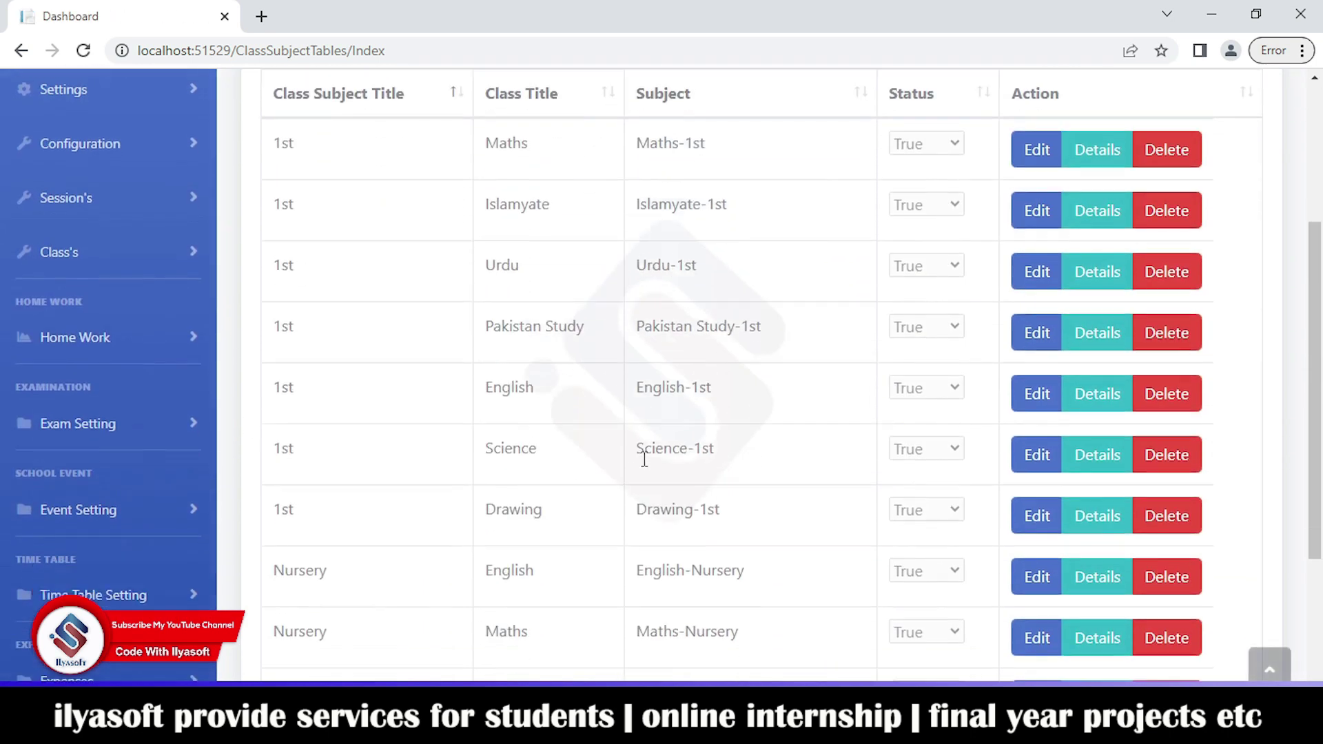
scroll(620, 460, "up", 4)
left_click(104, 512)
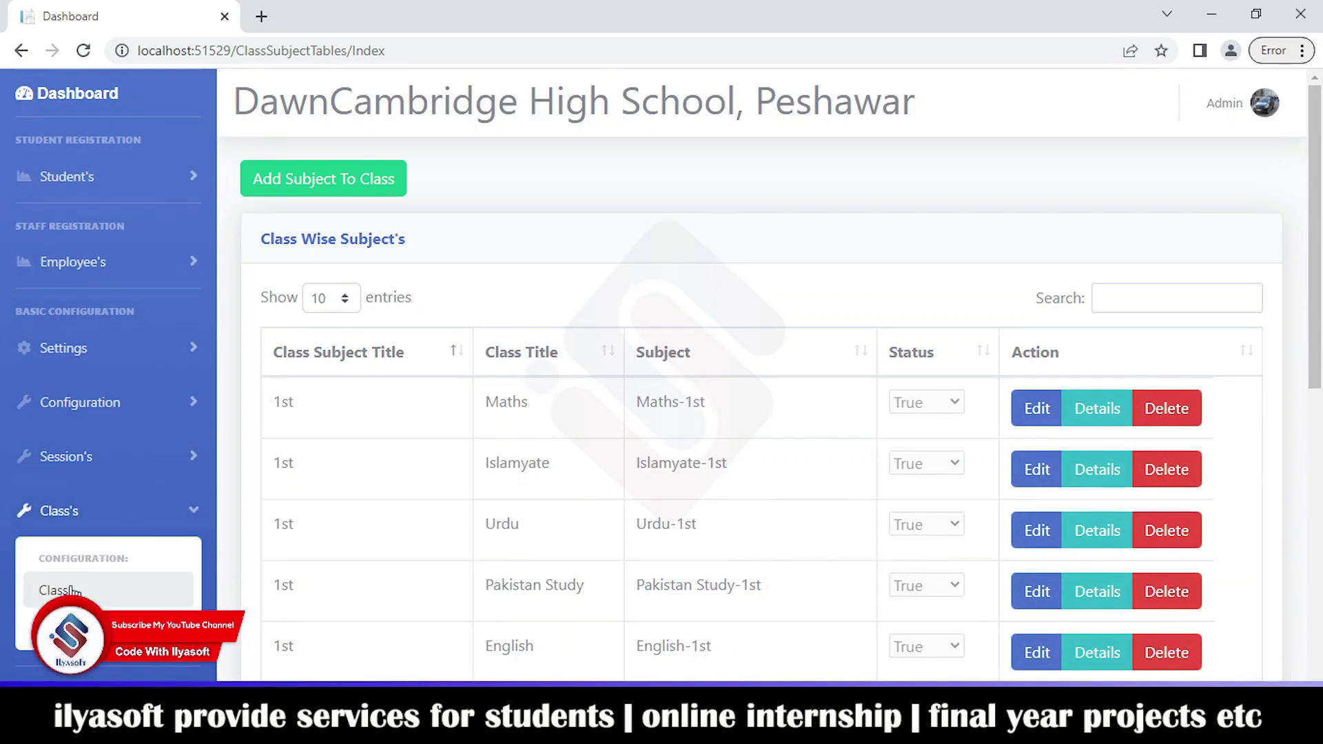
left_click(76, 591)
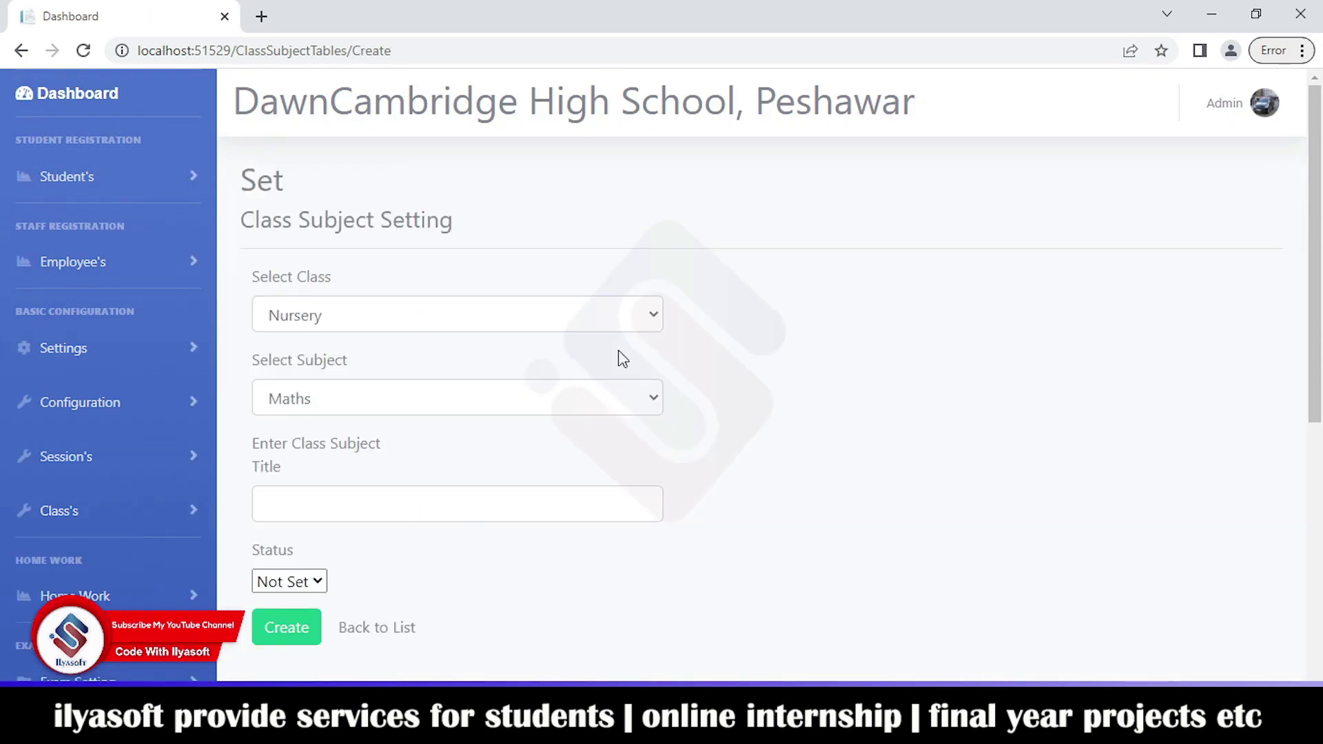
scroll(42, 551, "down", 3)
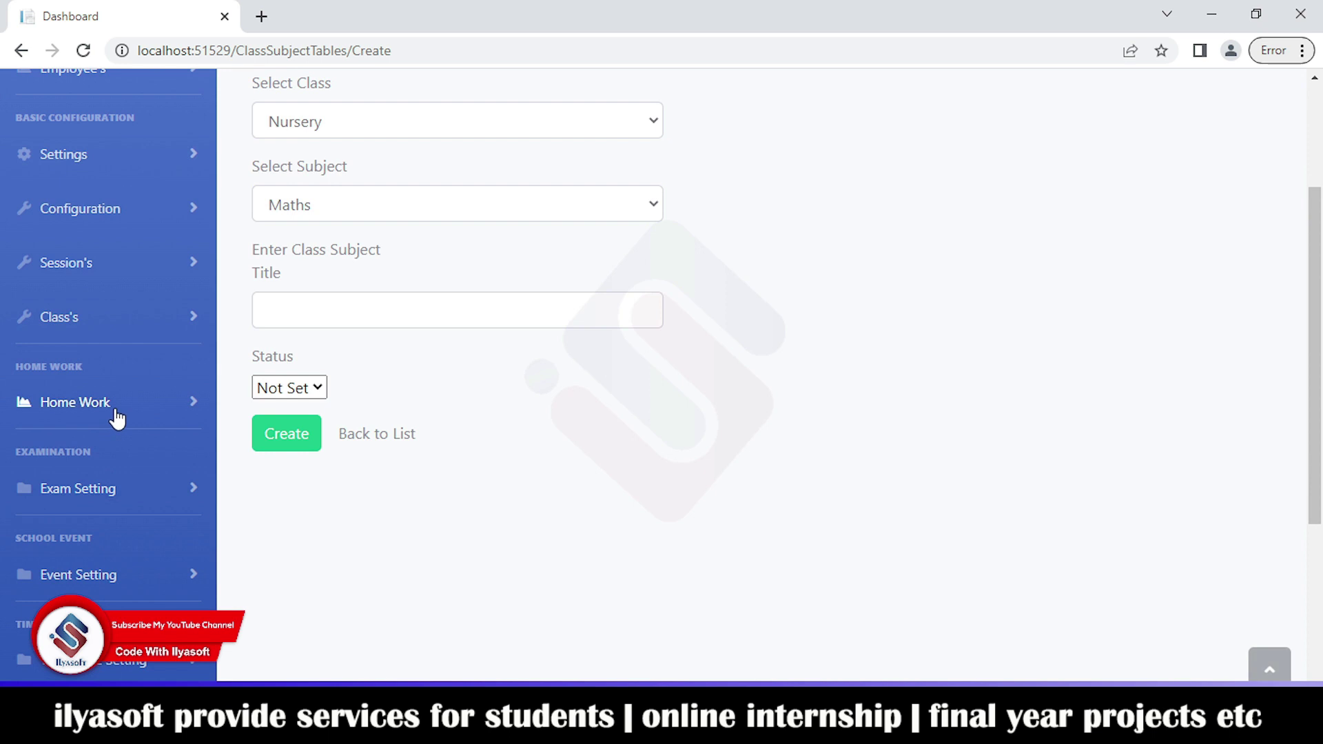
Step: Look over the Home Work Types list and the Add Home Work form
left_click(111, 408)
left_click(94, 484)
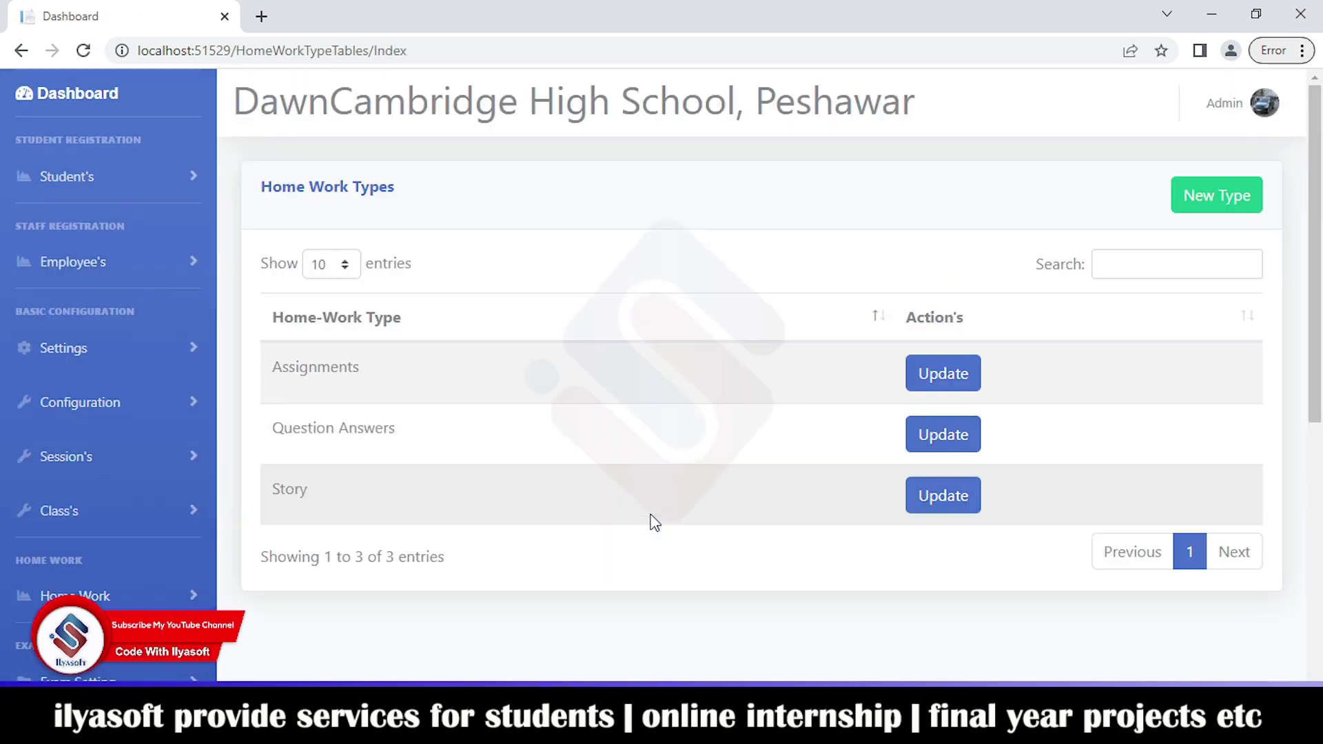
scroll(200, 514, "down", 3)
left_click(104, 403)
left_click(94, 548)
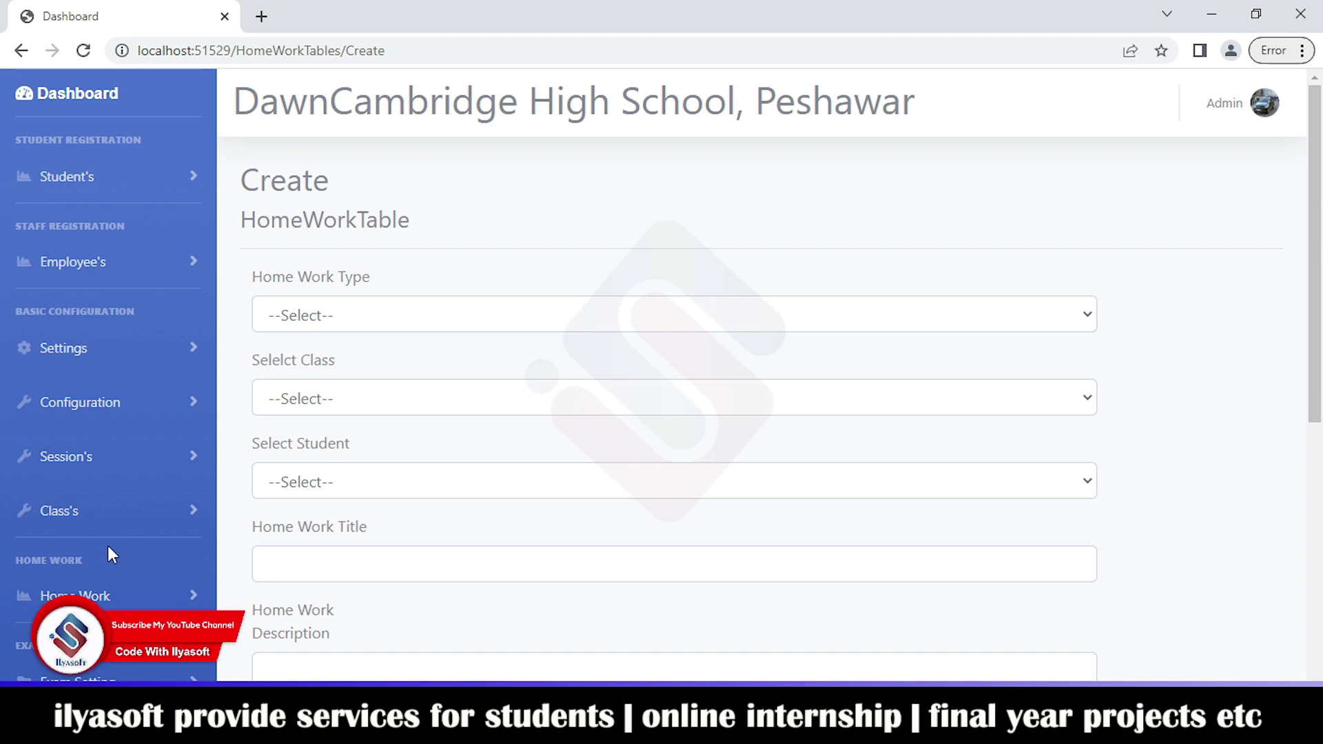
Step: Open Home Work > All Home Work, which lists no homework entries yet
scroll(422, 434, "down", 3)
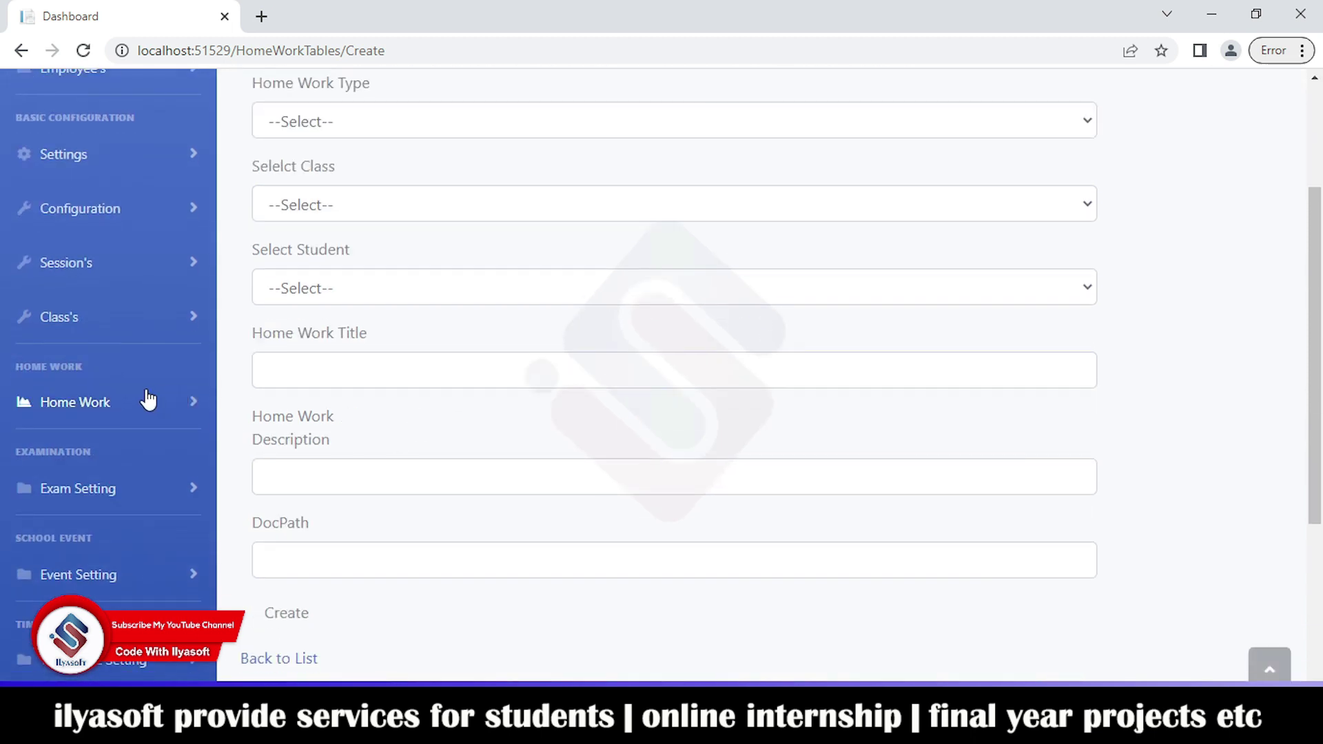
left_click(142, 402)
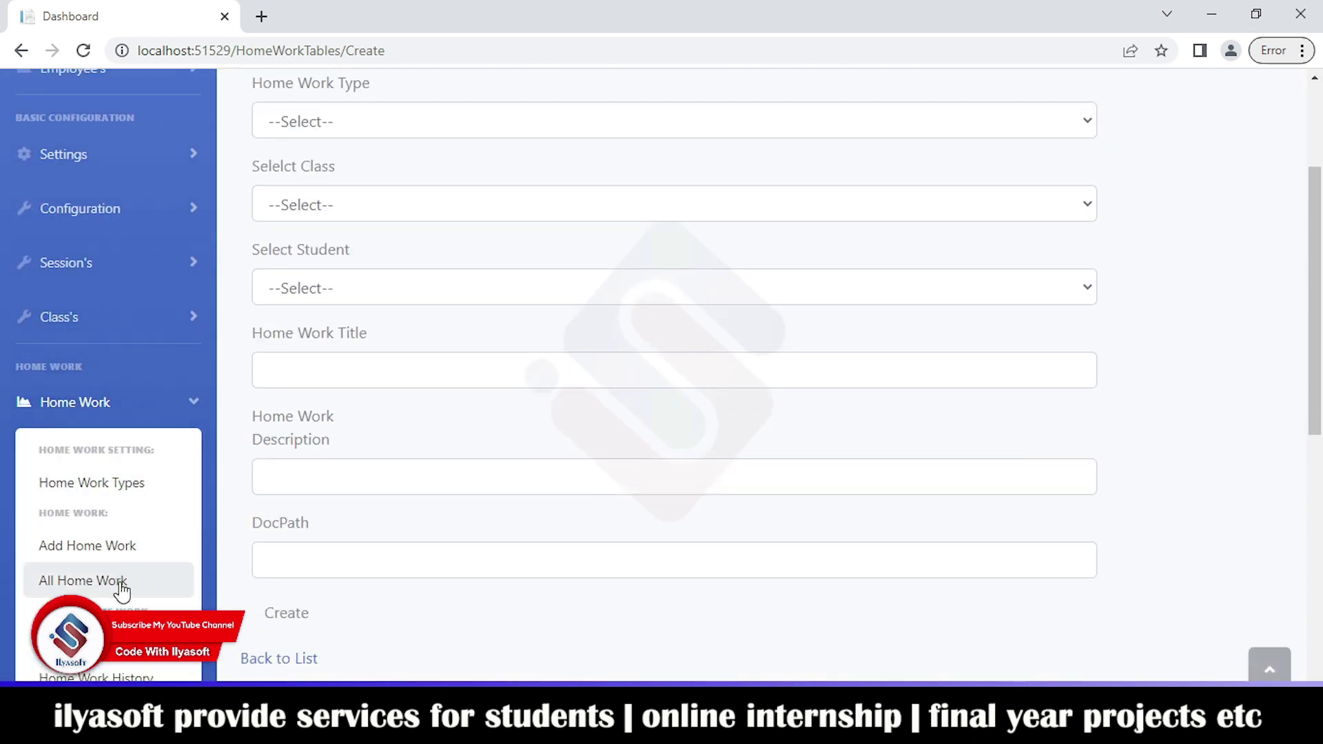
left_click(153, 583)
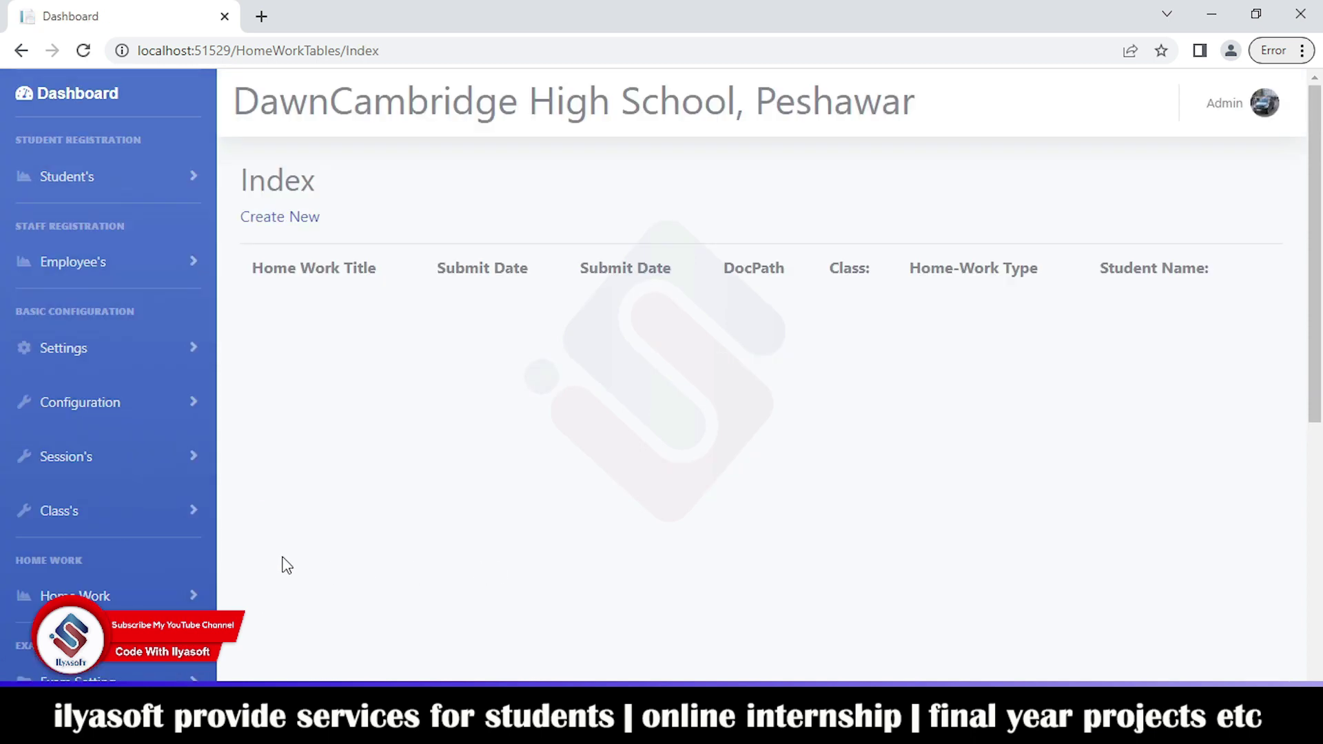
left_click(151, 508)
scroll(166, 508, "down", 3)
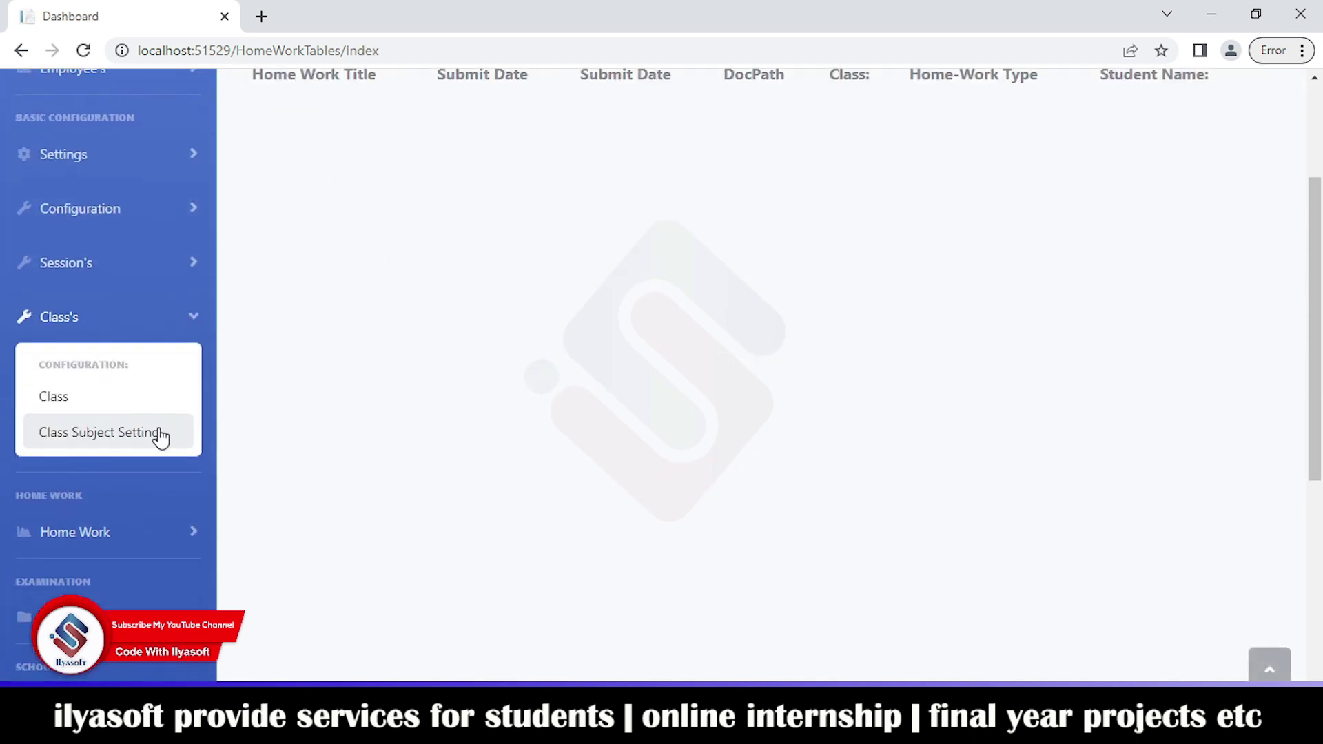
left_click(151, 538)
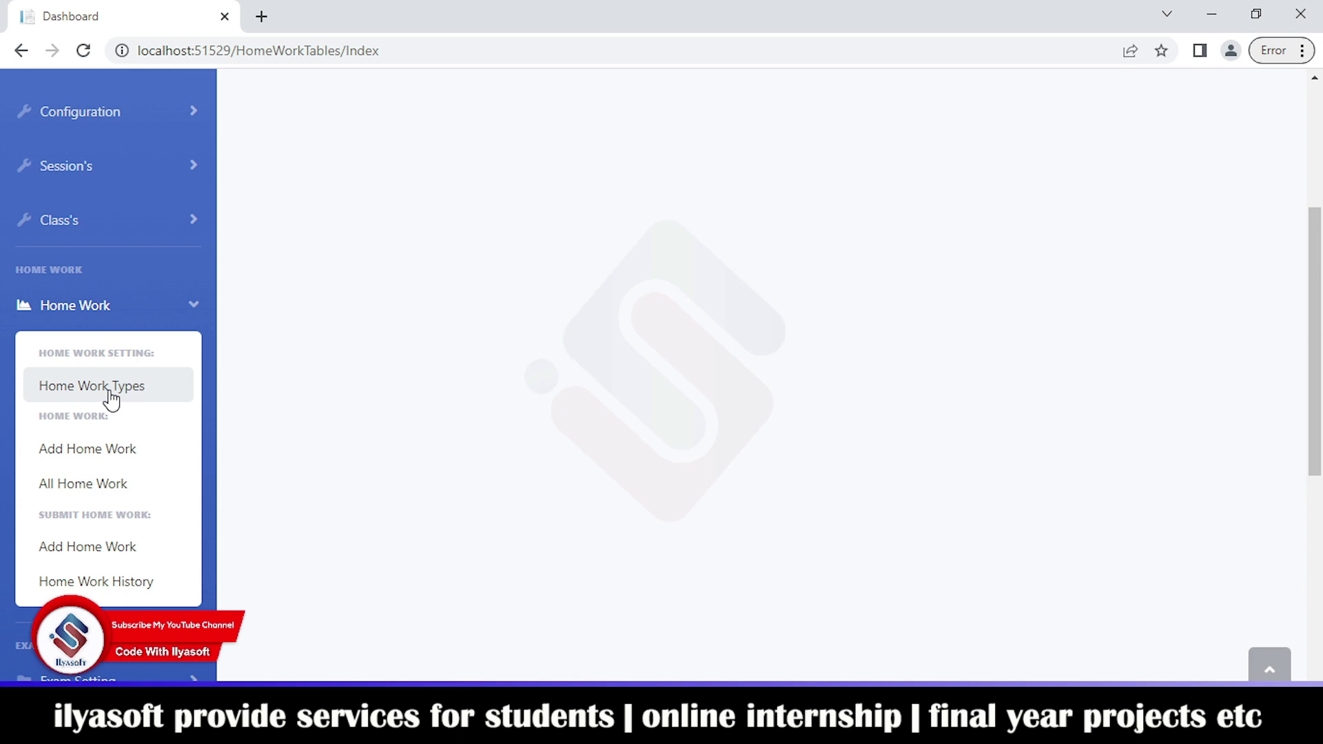
Step: In Add Home Work, set type to Assignments, class to Play Group, and pick a student
left_click(102, 564)
scroll(352, 576, "down", 1)
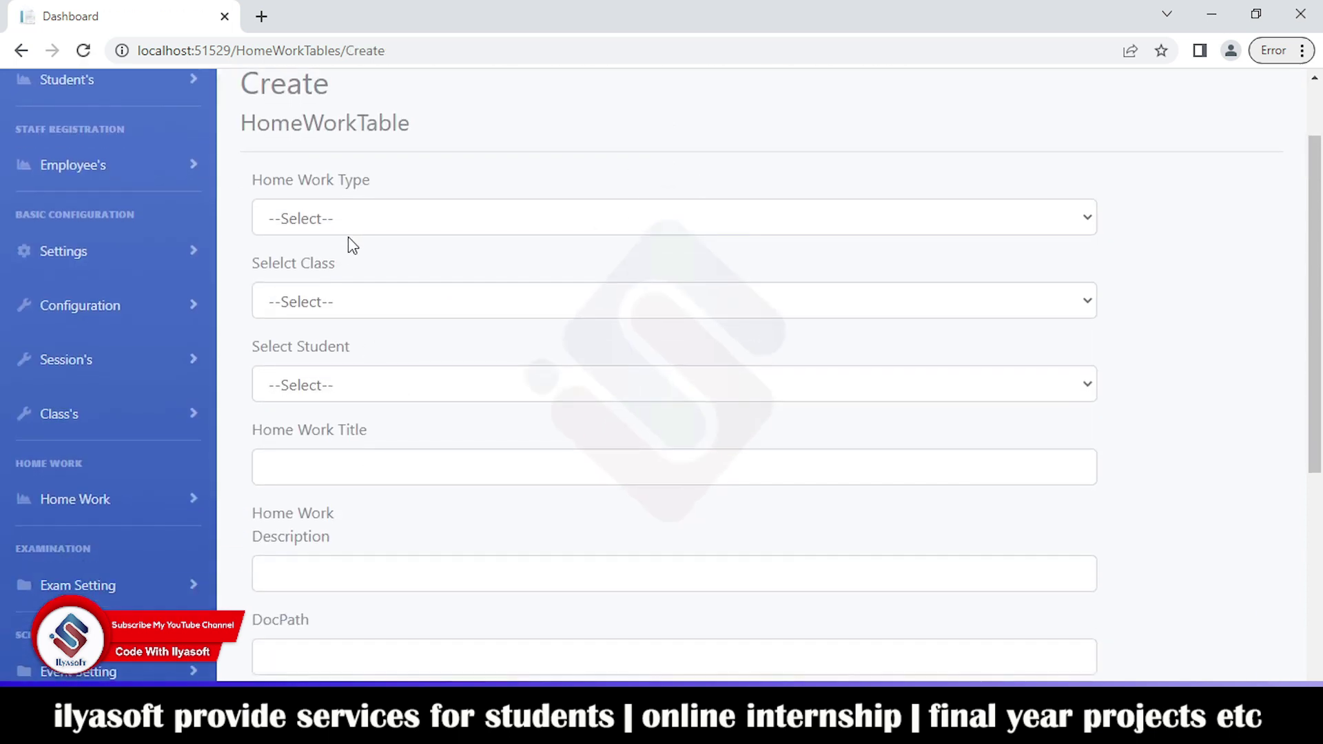
left_click(344, 220)
left_click(308, 269)
left_click(320, 304)
left_click(308, 373)
left_click(272, 386)
left_click(317, 310)
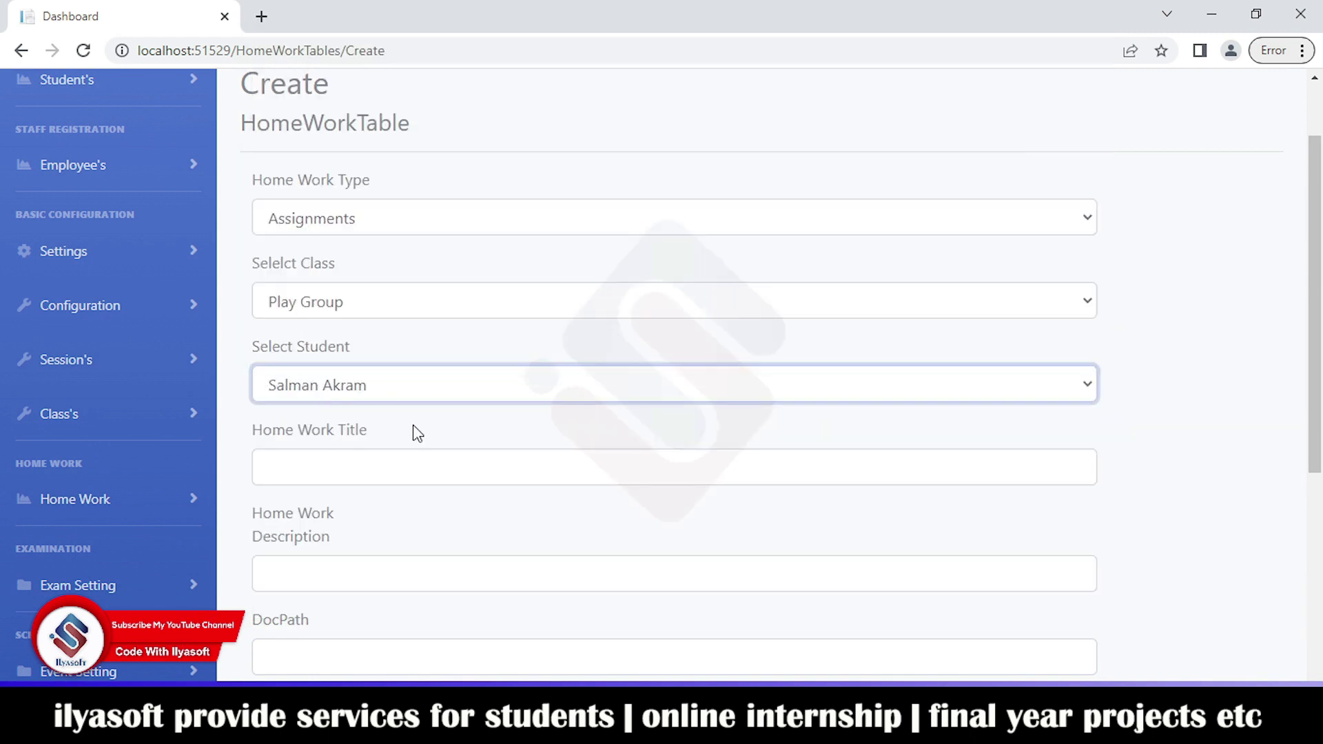
Step: Step through the homework title, description and document path fields
left_click(328, 467)
left_click(355, 586)
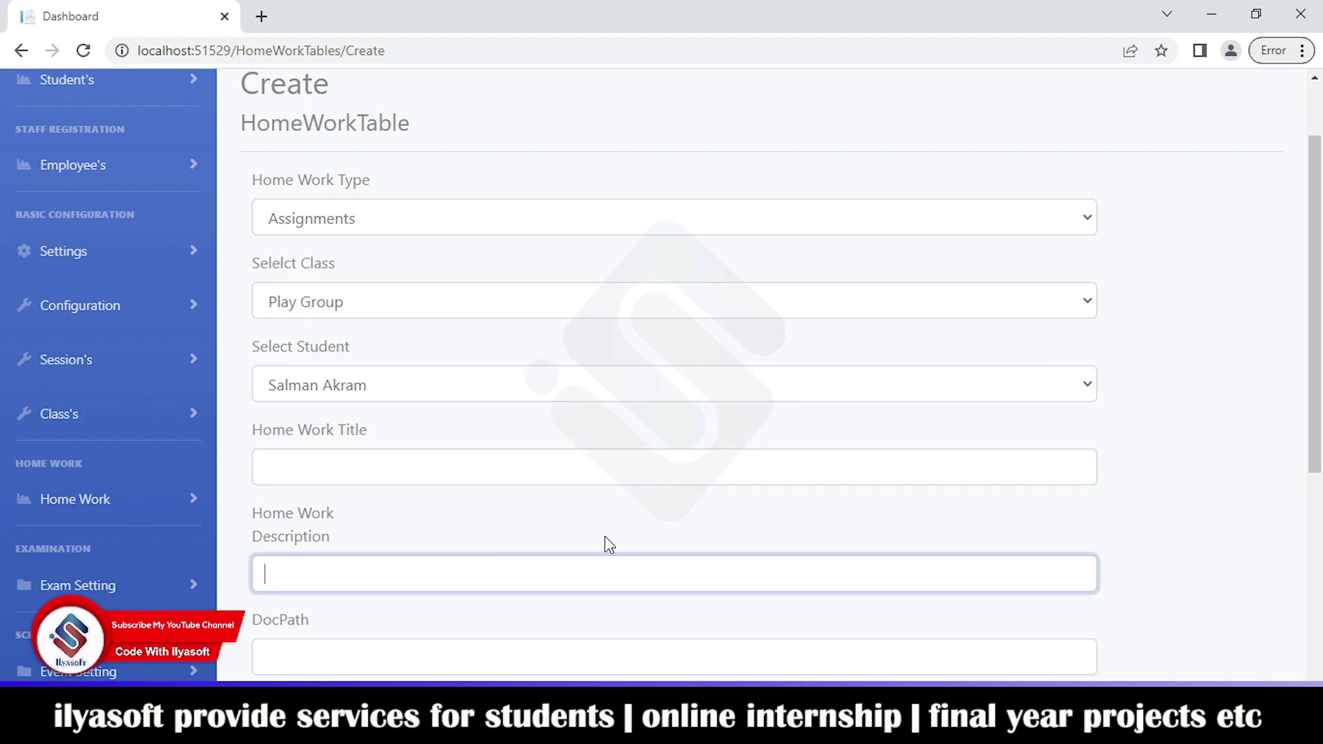
scroll(386, 455, "down", 3)
left_click(301, 455)
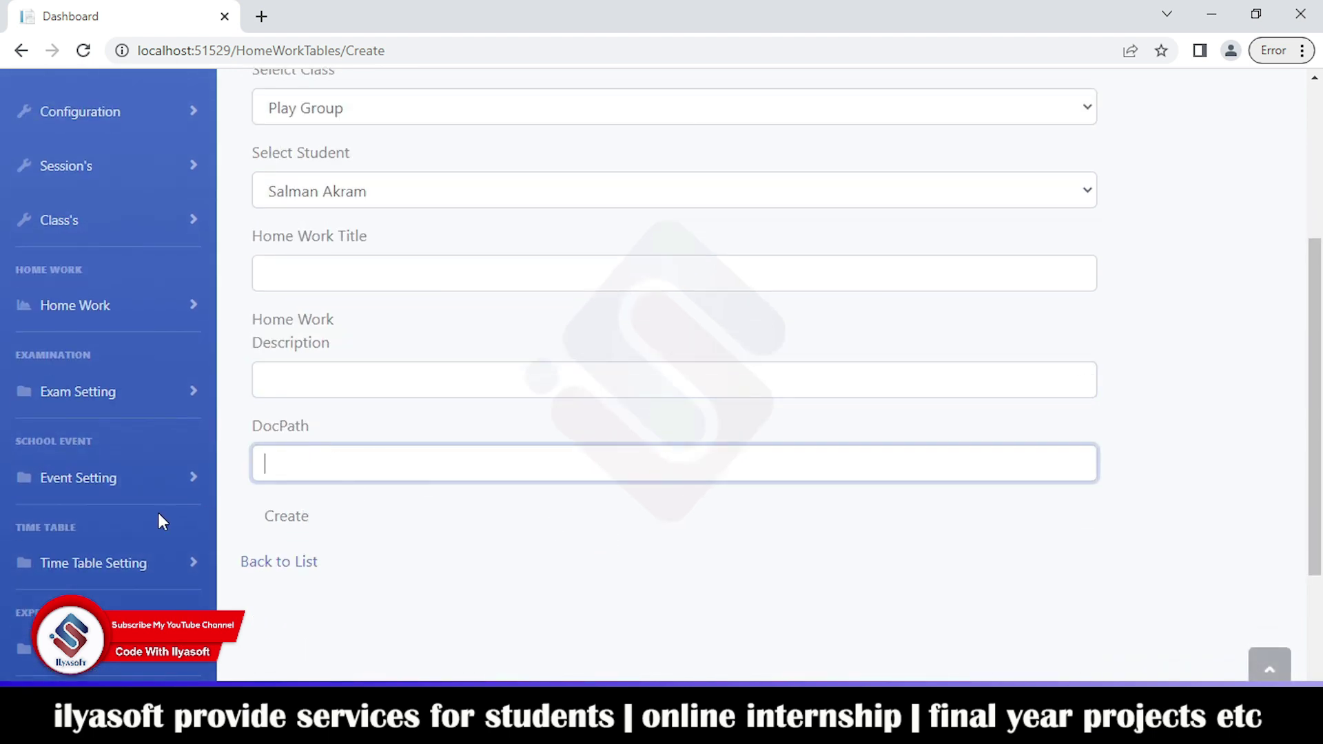
scroll(213, 503, "down", 1)
scroll(276, 600, "down", 1)
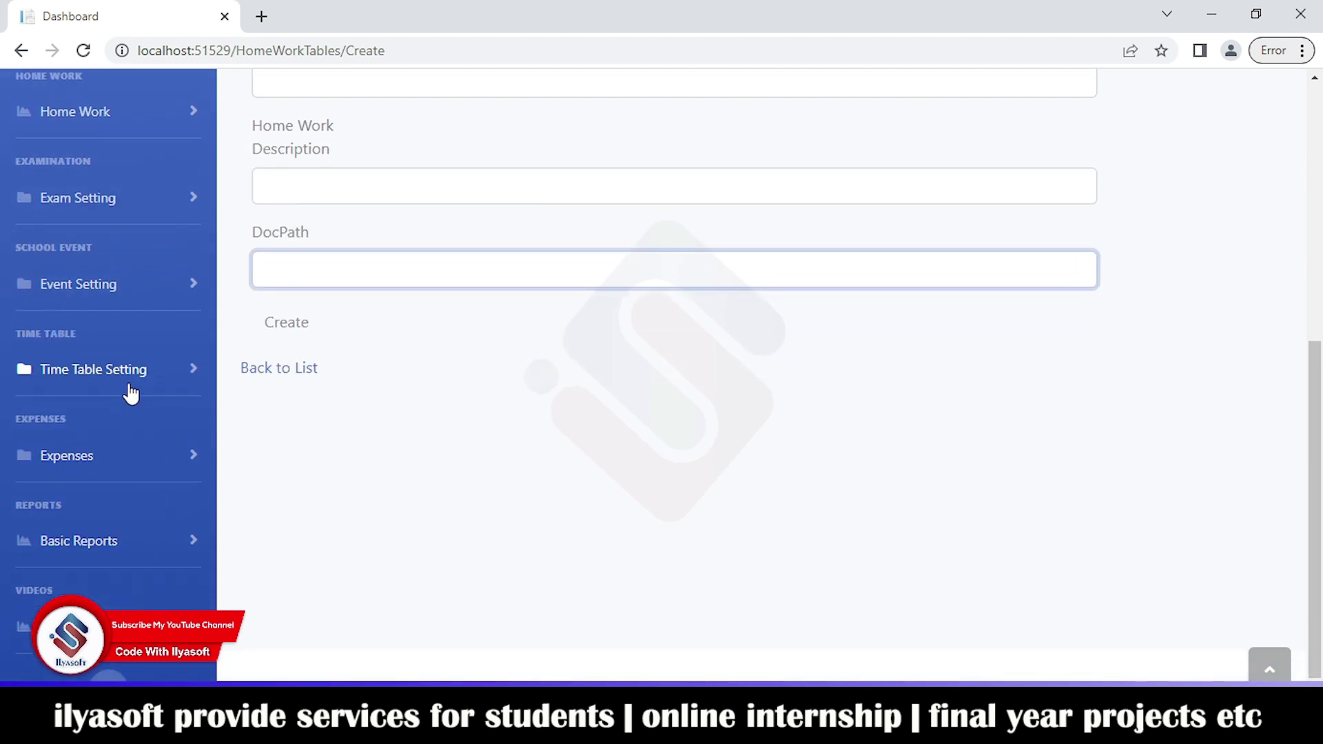
Step: Open the New Exam Types form under Exam Setting
left_click(170, 195)
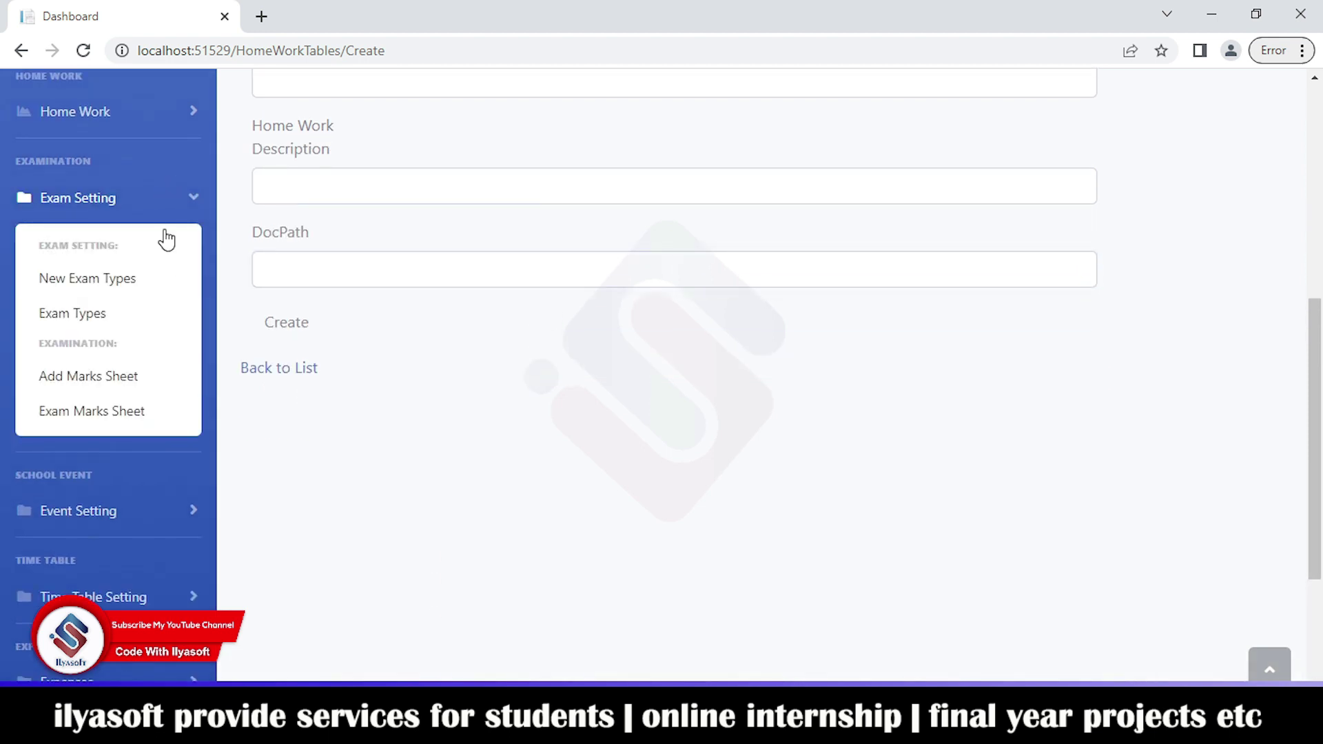
scroll(167, 240, "up", 1)
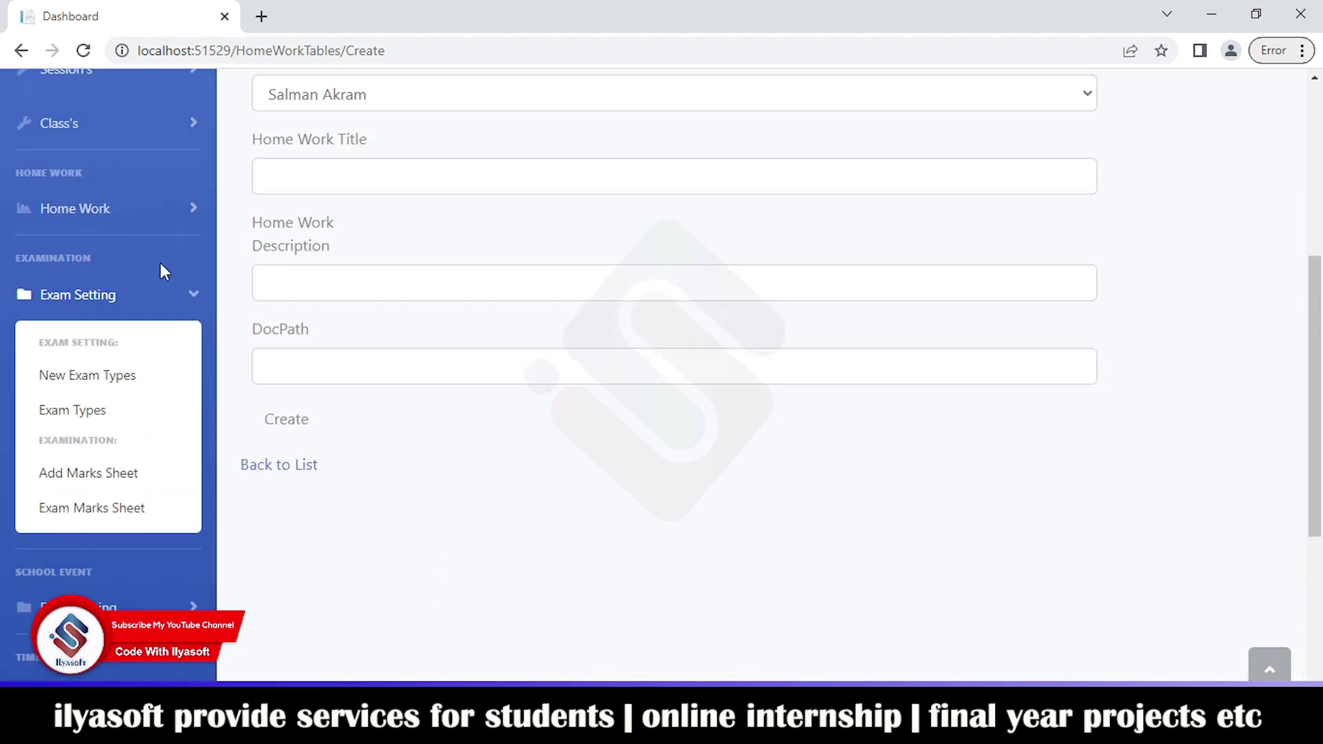
left_click(107, 385)
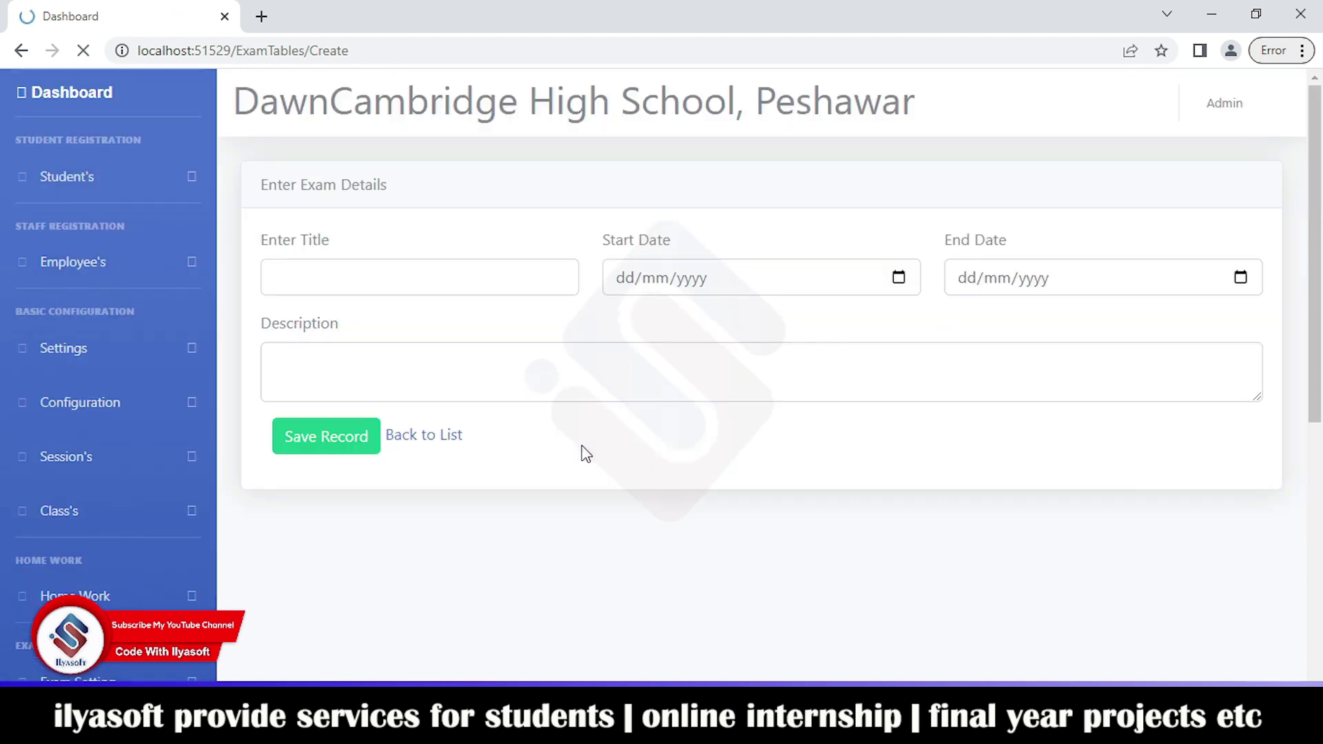
Step: Try saving the empty exam form, then go back to the exam list
left_click(378, 434)
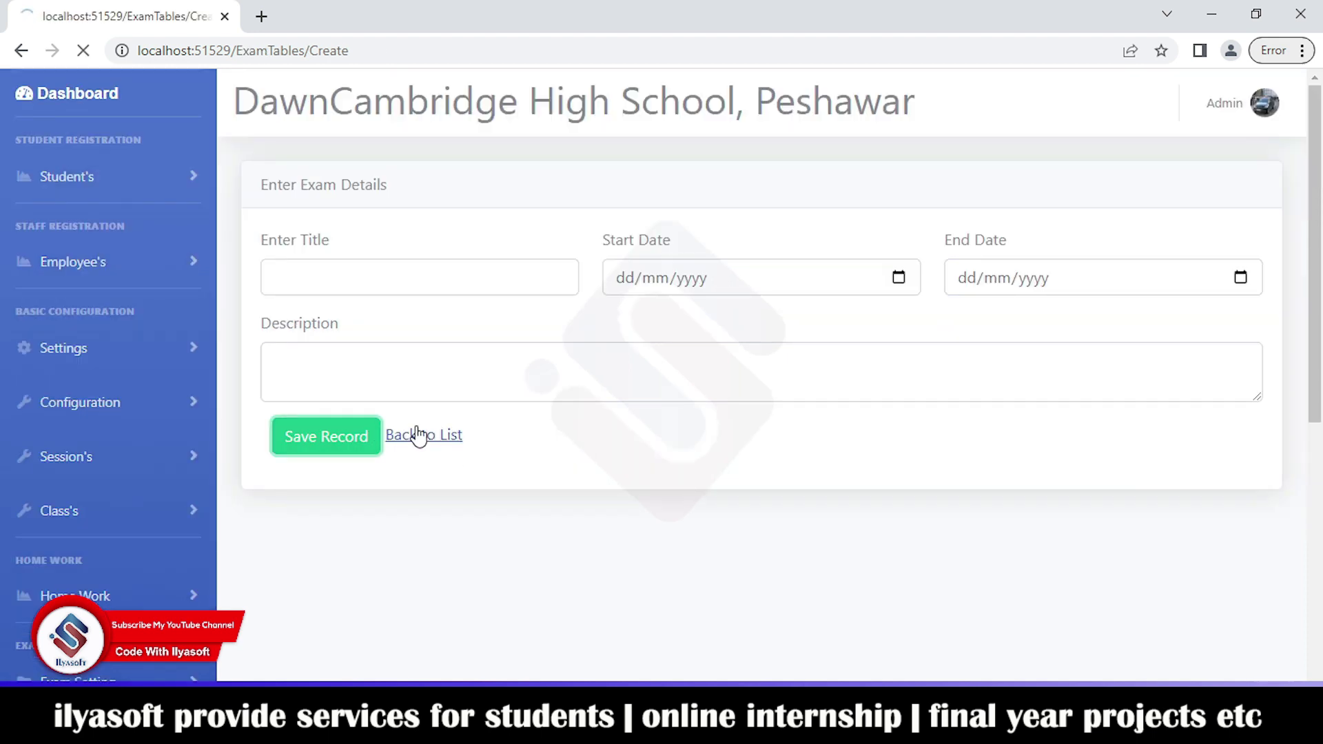
left_click(423, 428)
left_click(443, 472)
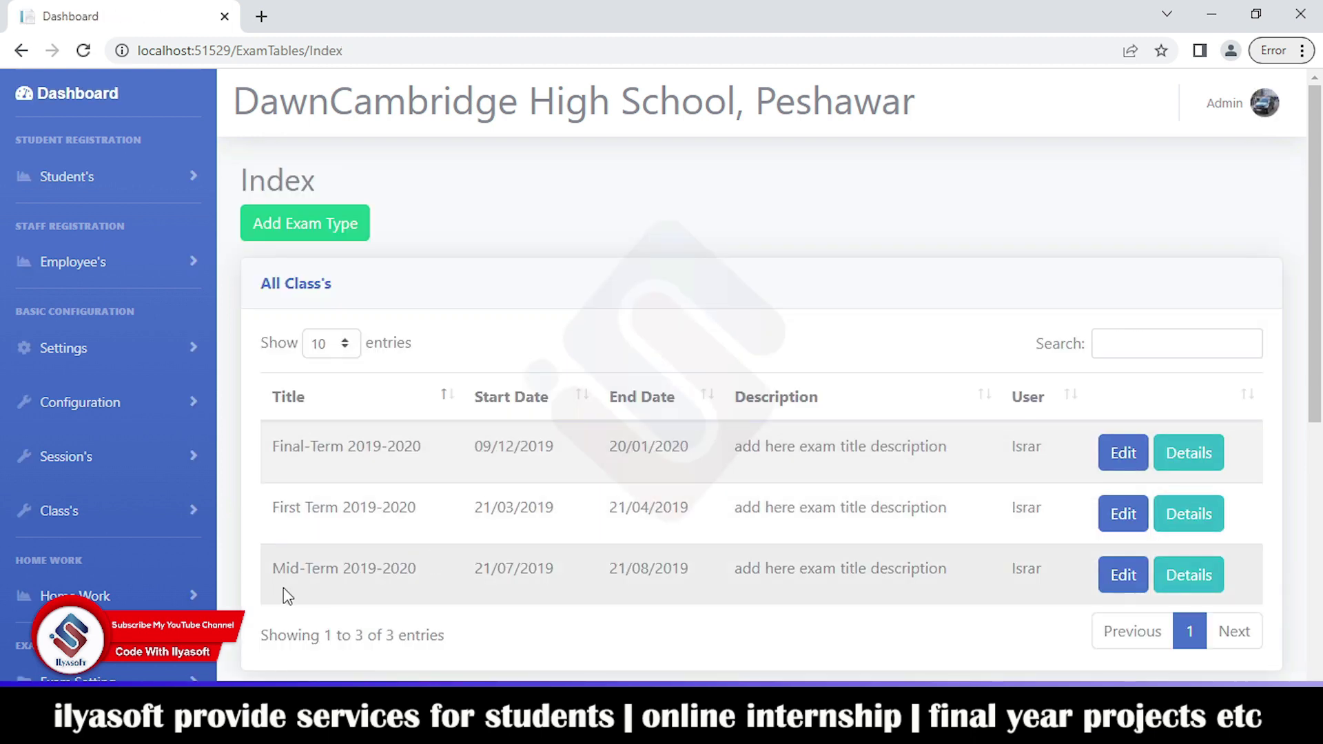
scroll(151, 538, "down", 1)
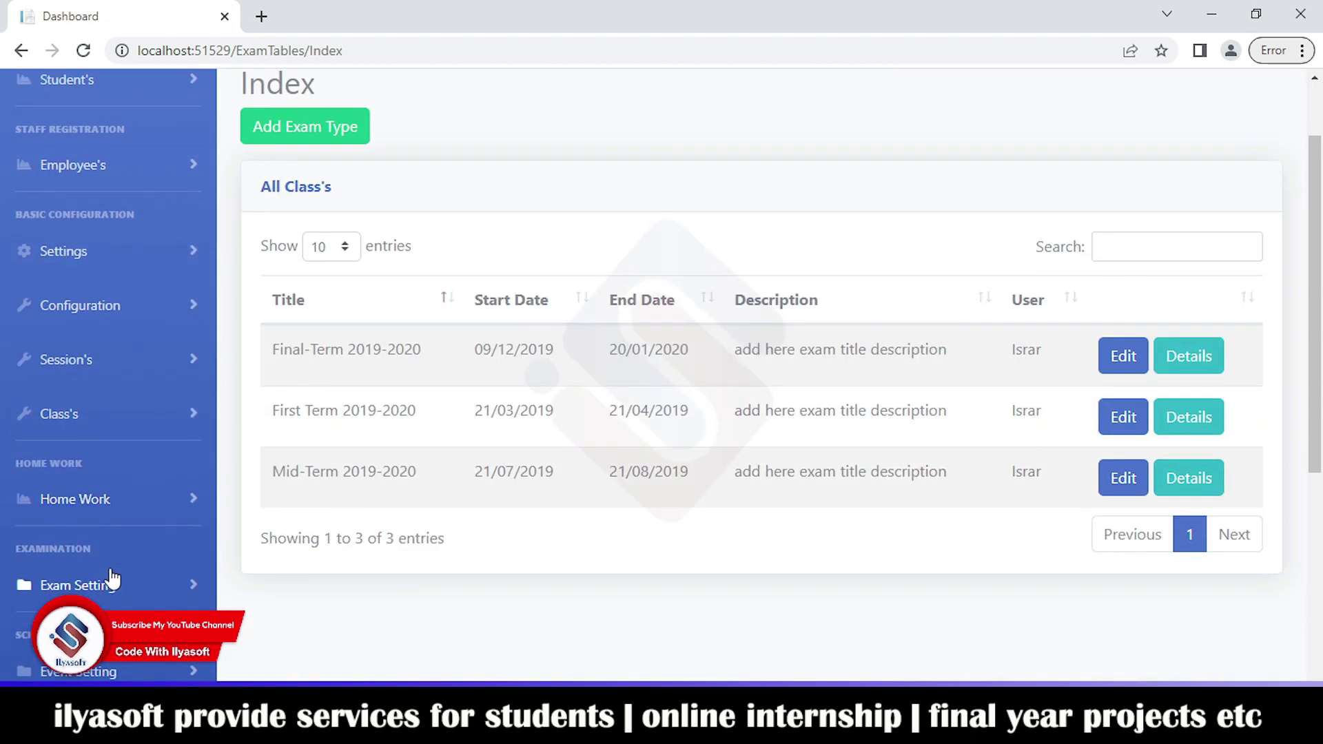
Step: Open Exam Types, showing the three 2019-2020 exam terms
left_click(145, 586)
scroll(159, 551, "down", 1)
scroll(174, 514, "down", 2)
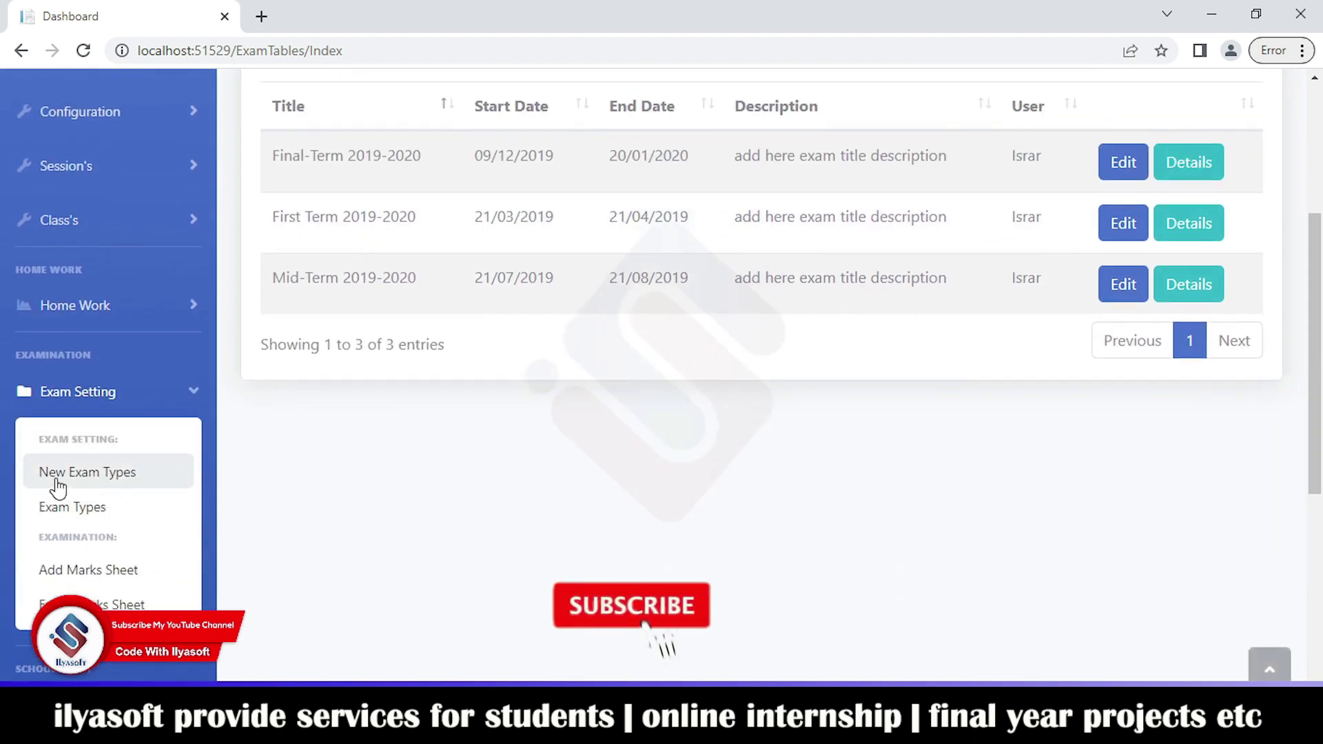
left_click(77, 512)
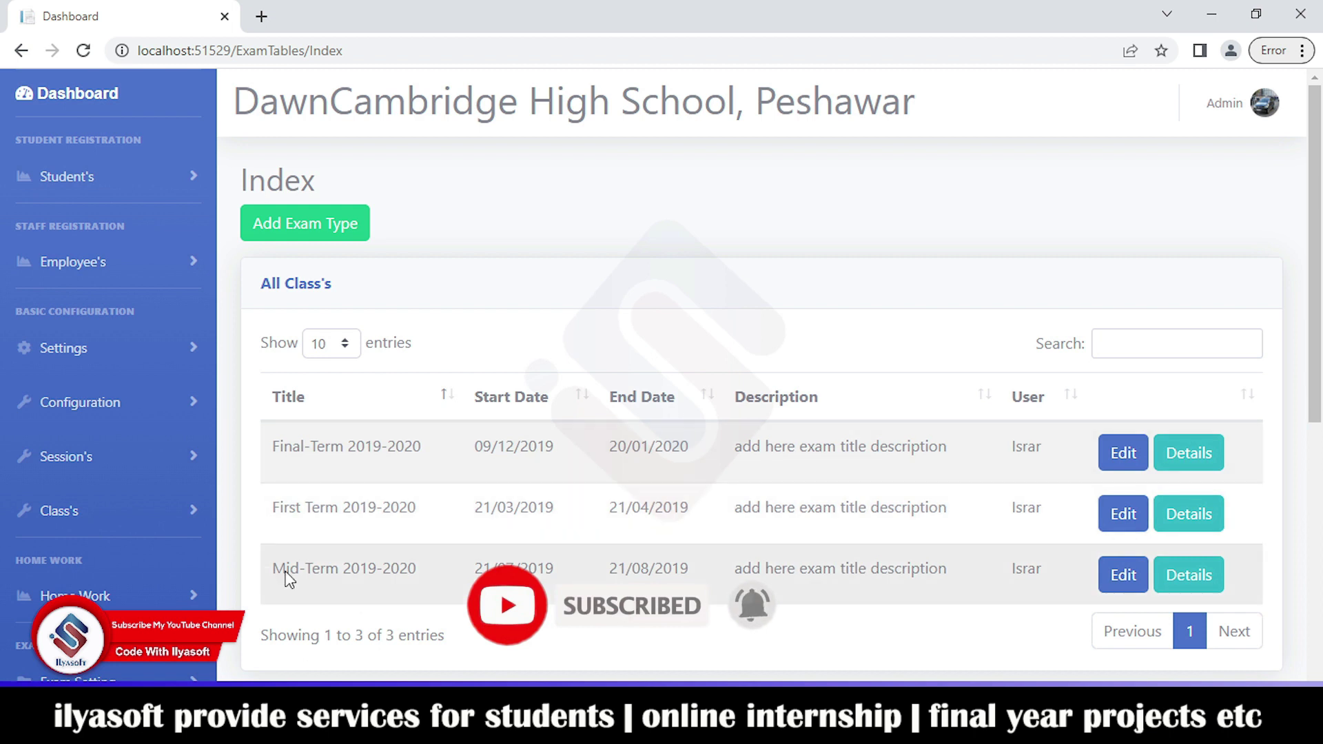
scroll(106, 546, "down", 4)
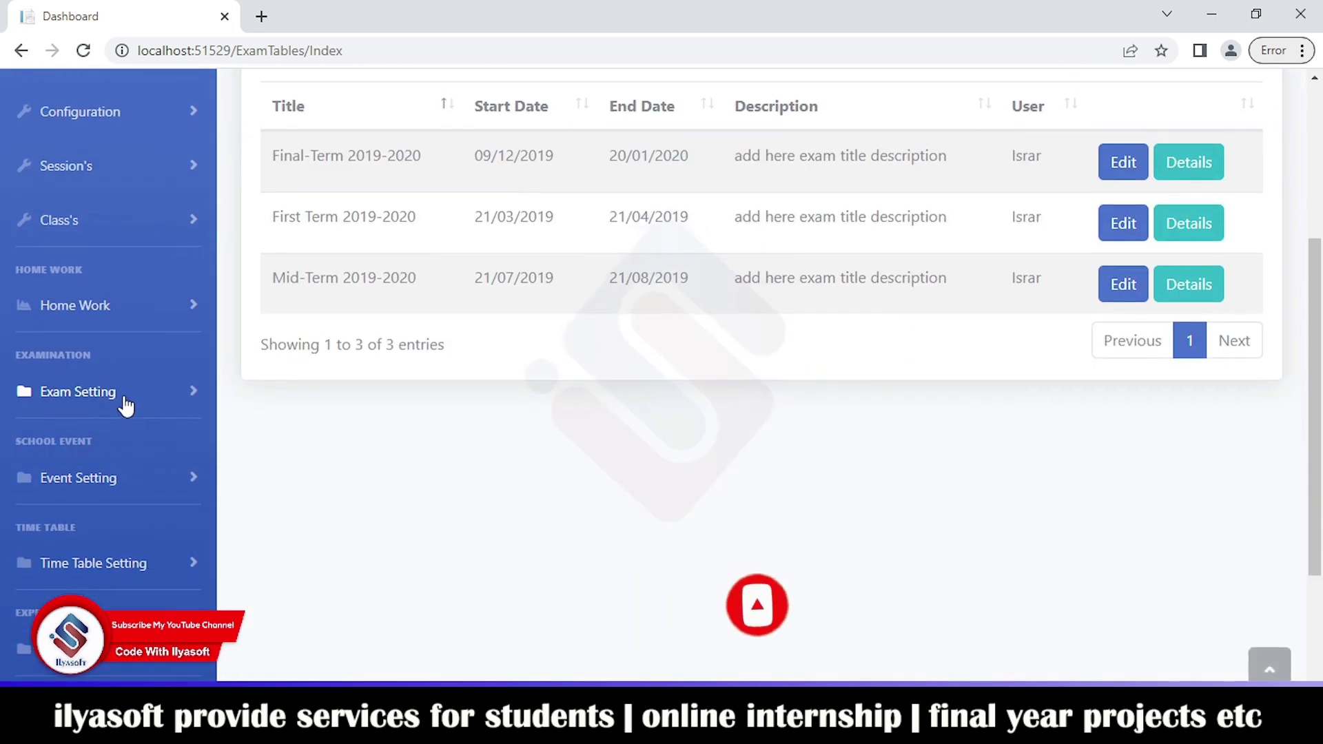
Step: Open the Add Marks Sheet form and click into the Promote ID field
left_click(83, 392)
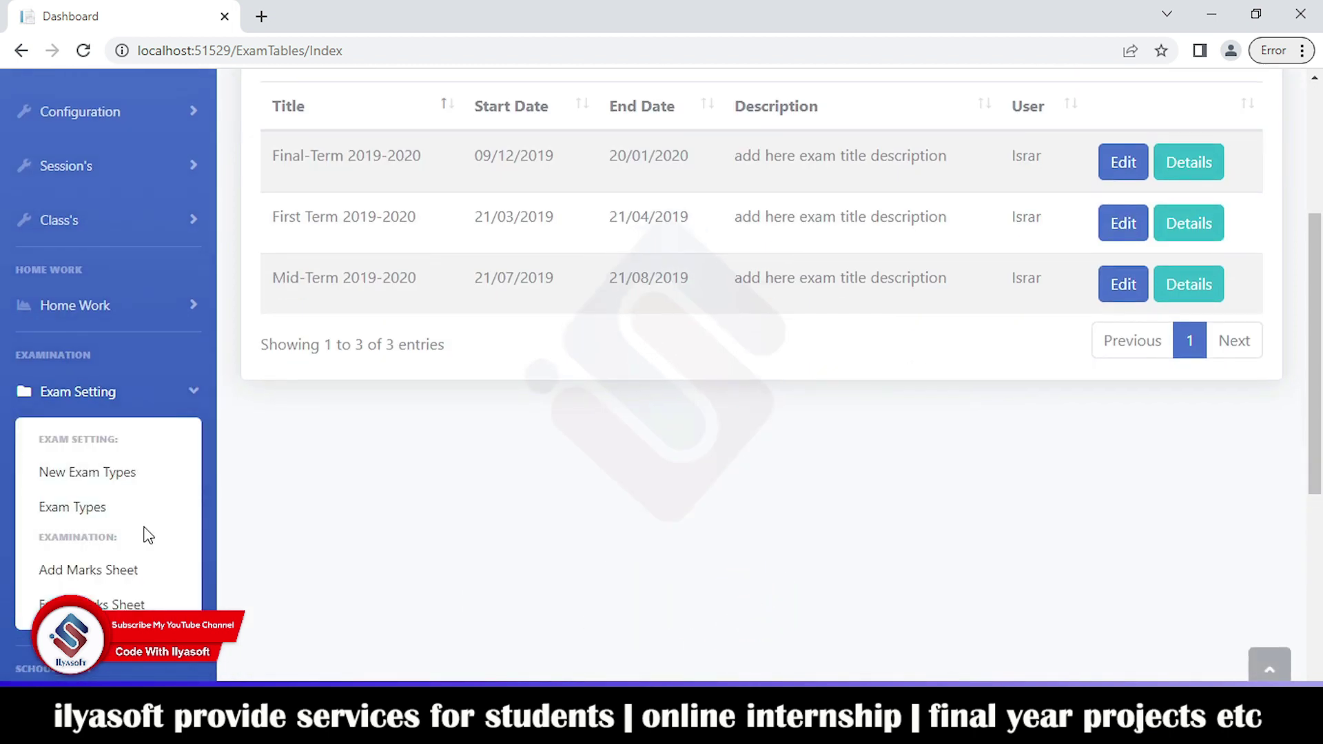
left_click(130, 570)
left_click(497, 284)
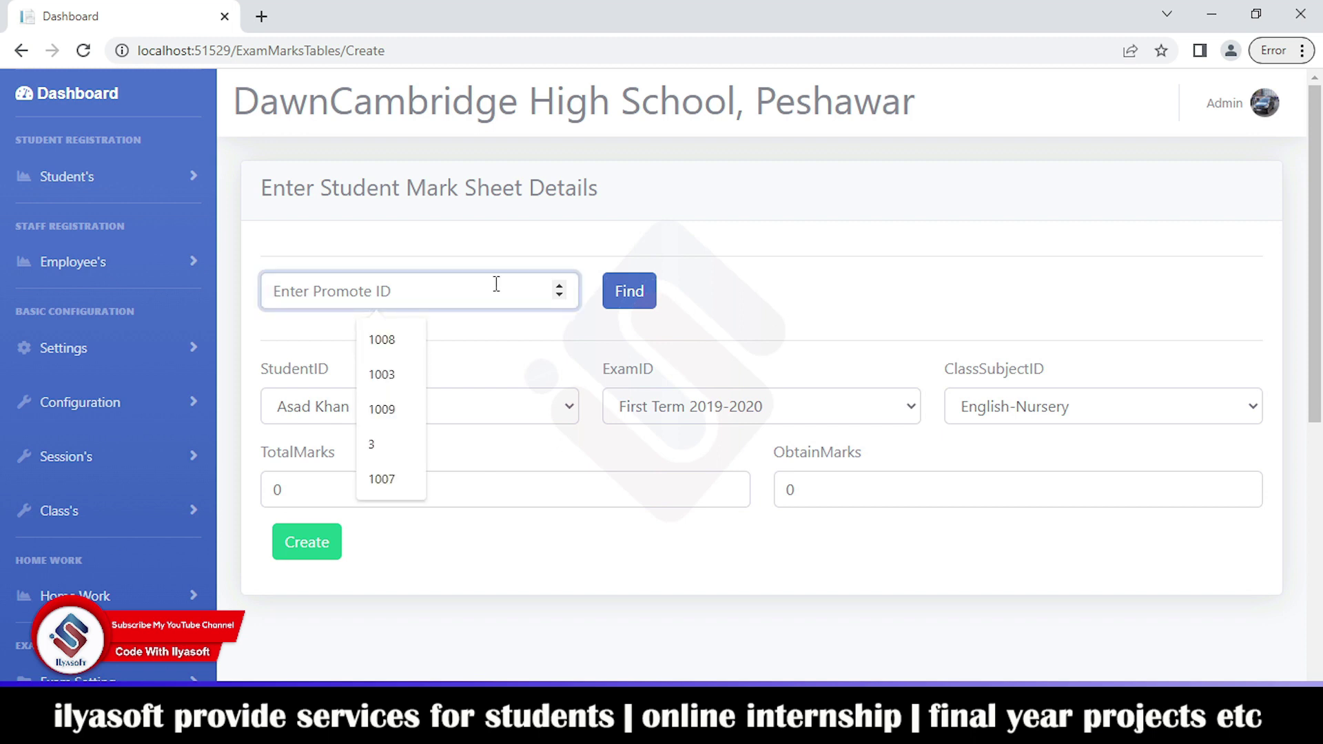
Step: Check the student, exam term and class subject dropdowns and the total and obtained marks fields
left_click(480, 414)
left_click(711, 410)
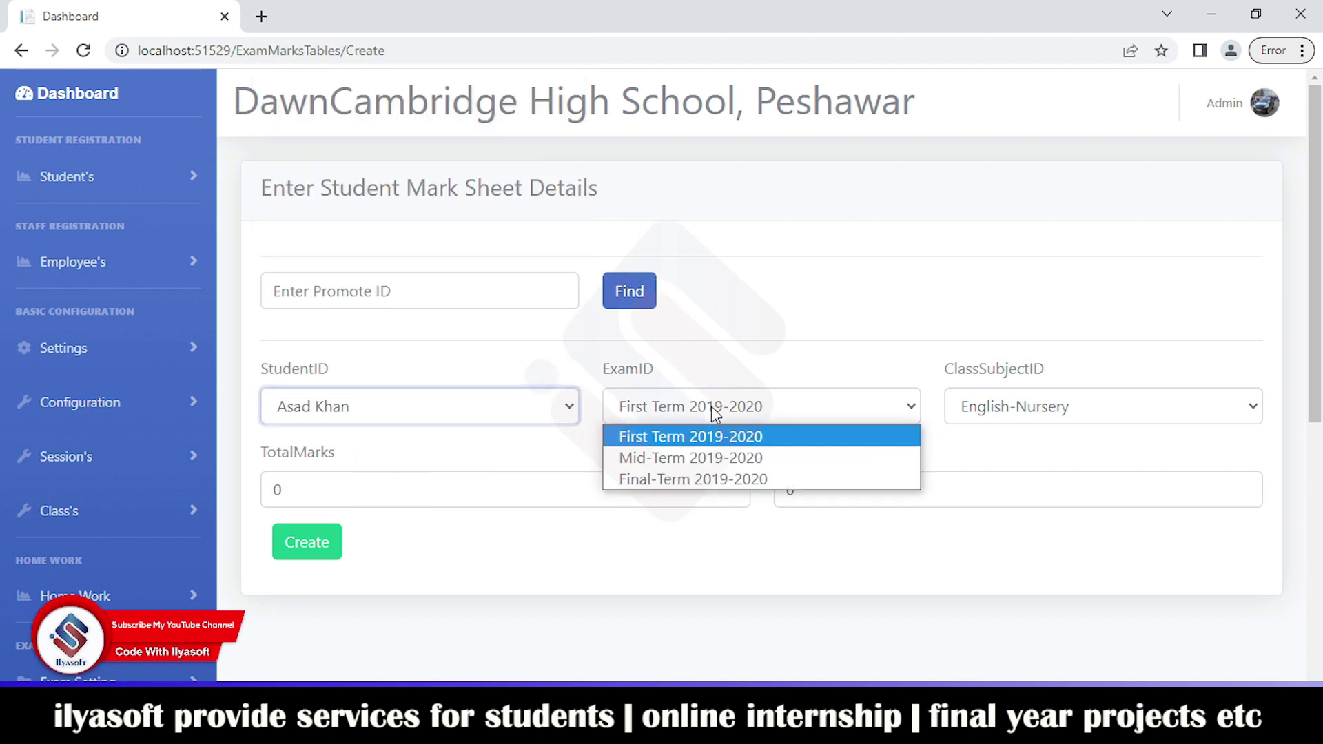
left_click(1002, 410)
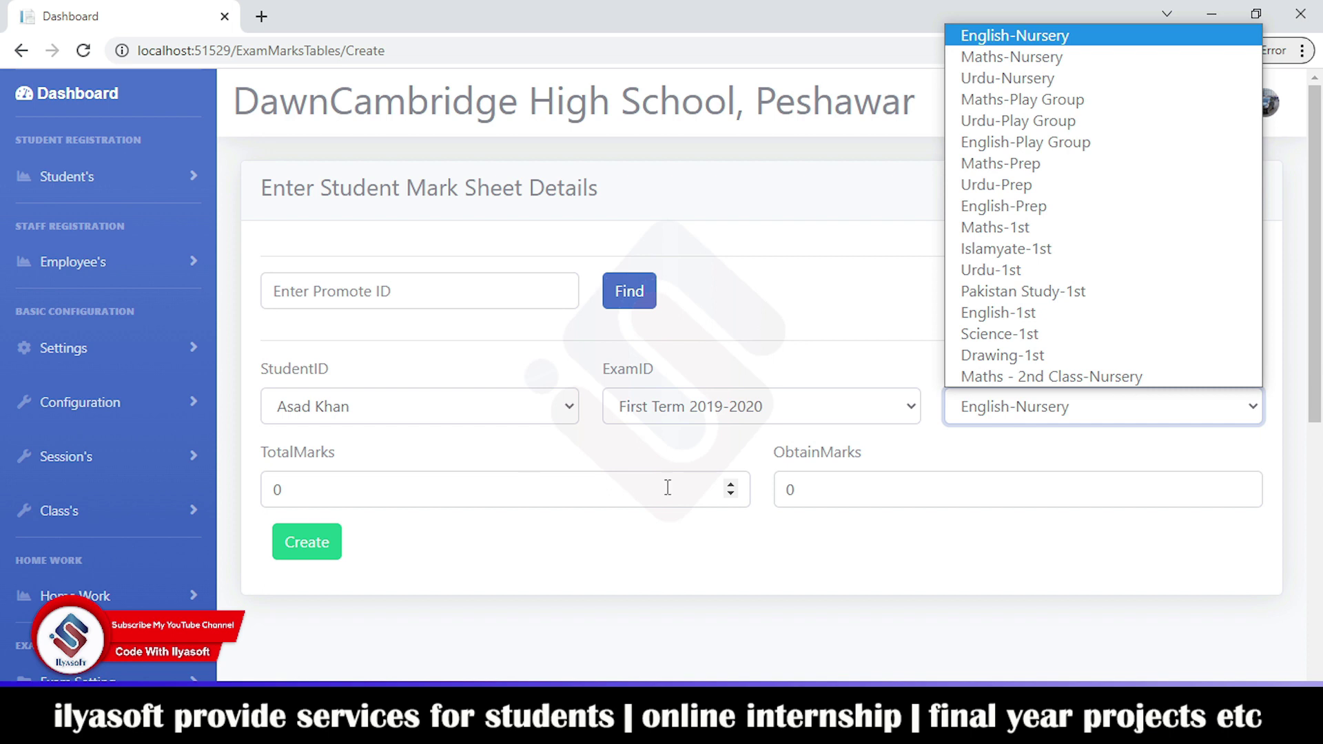
left_click(494, 492)
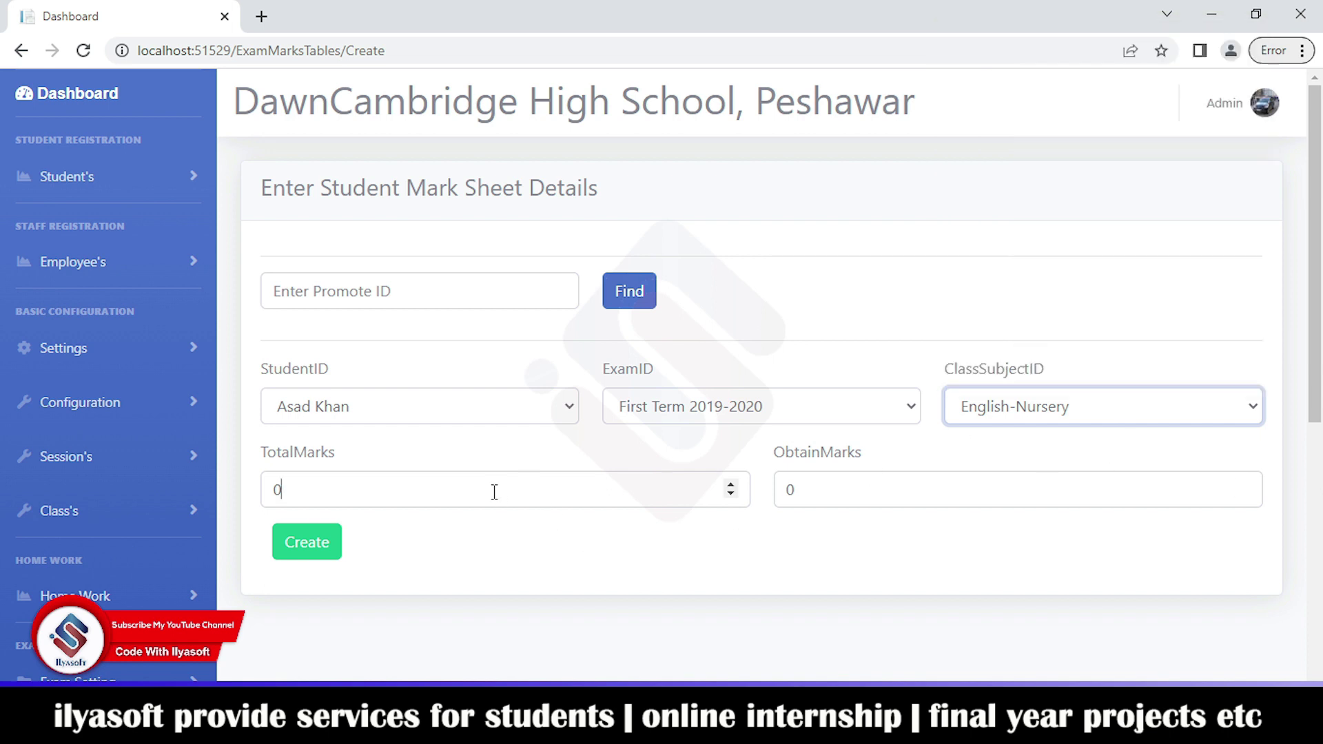
left_click(986, 486)
Step: Change the class subject from English-1st to Urdu-Prep and select the 100 total marks value
left_click(1027, 414)
left_click(999, 313)
left_click(1004, 408)
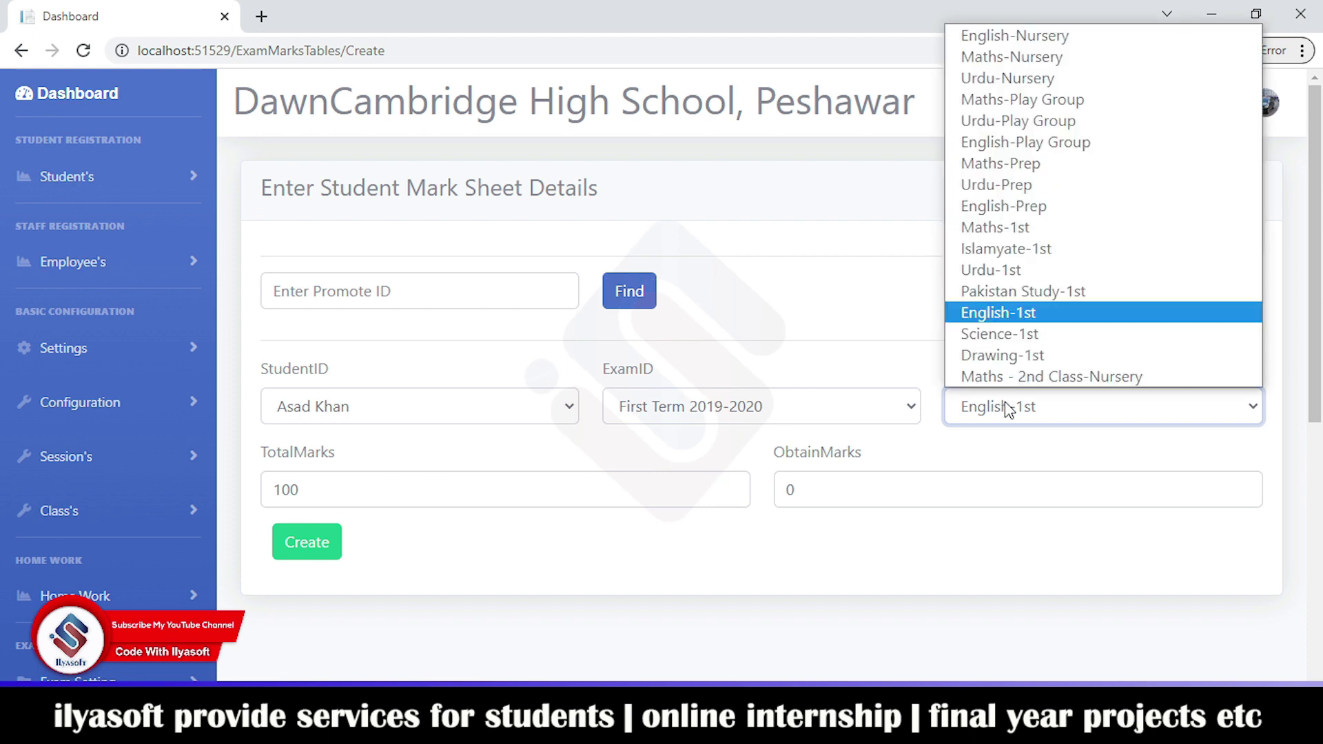
left_click(1025, 193)
double_click(289, 490)
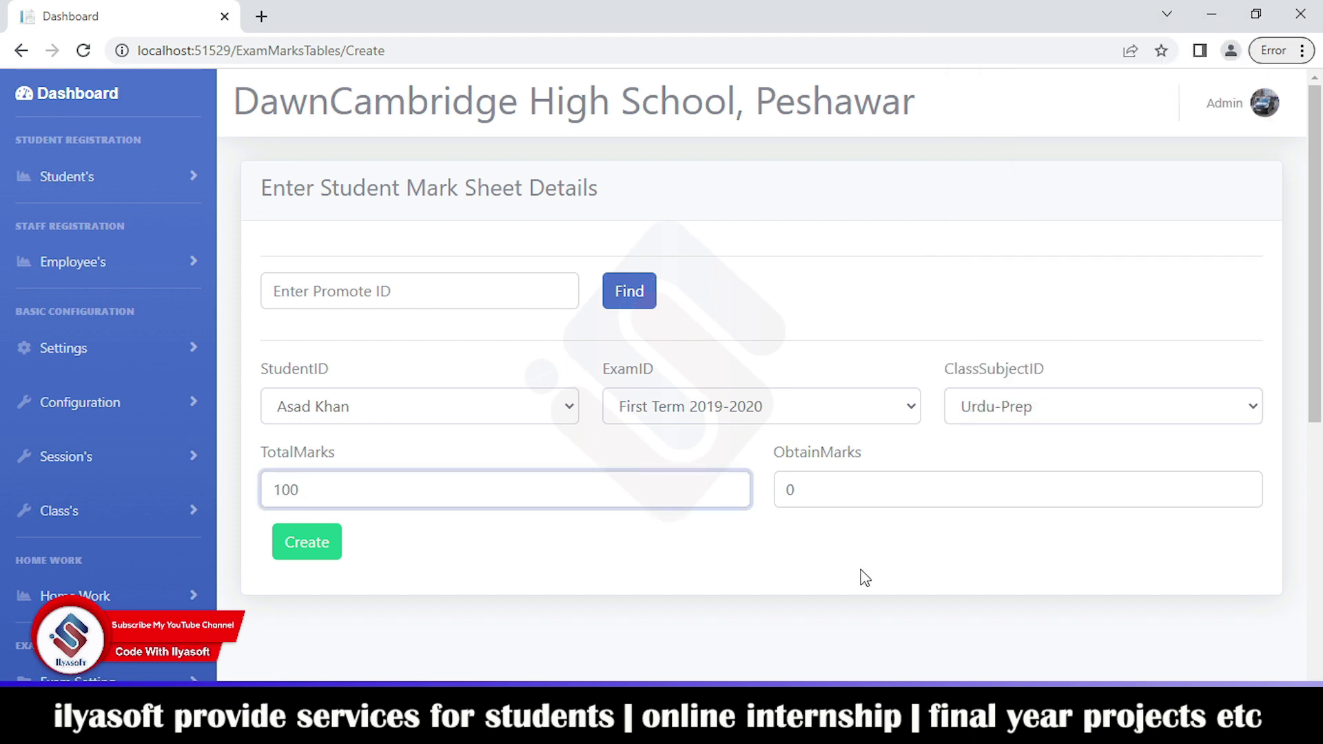
double_click(835, 486)
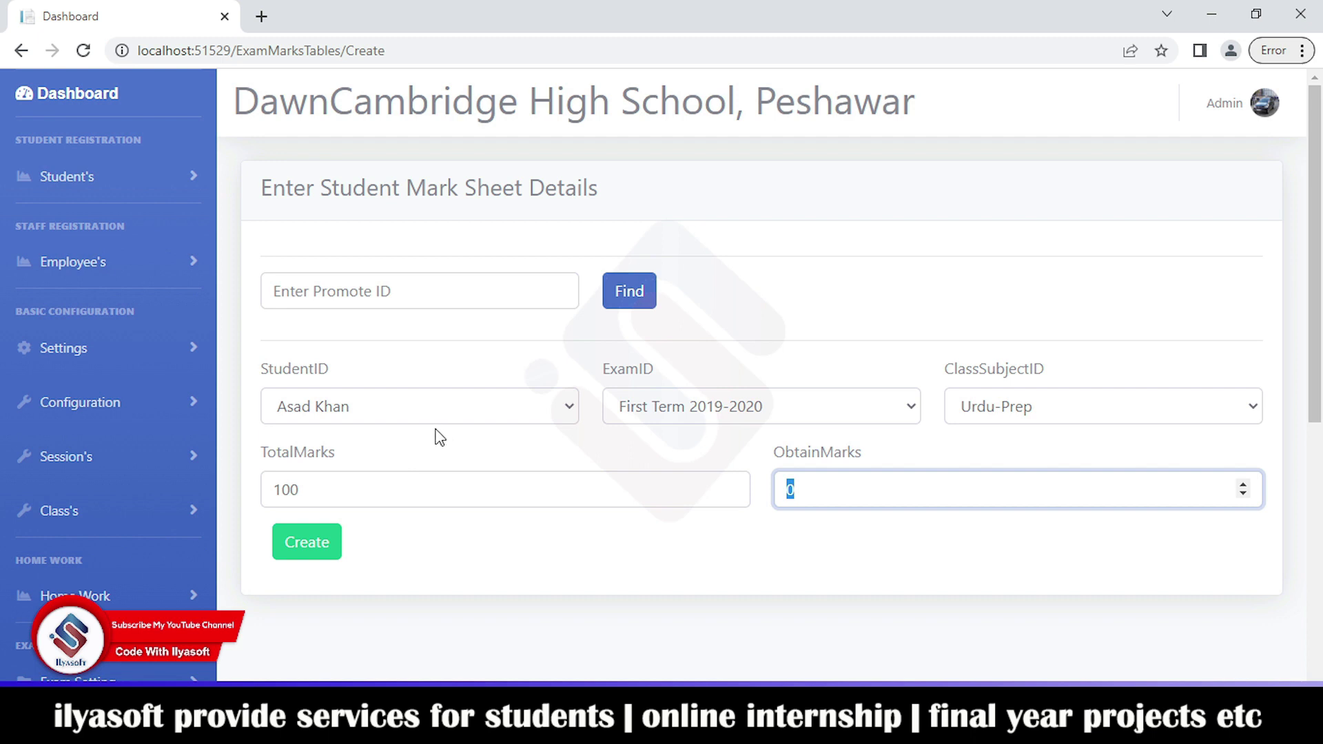
scroll(118, 557, "down", 3)
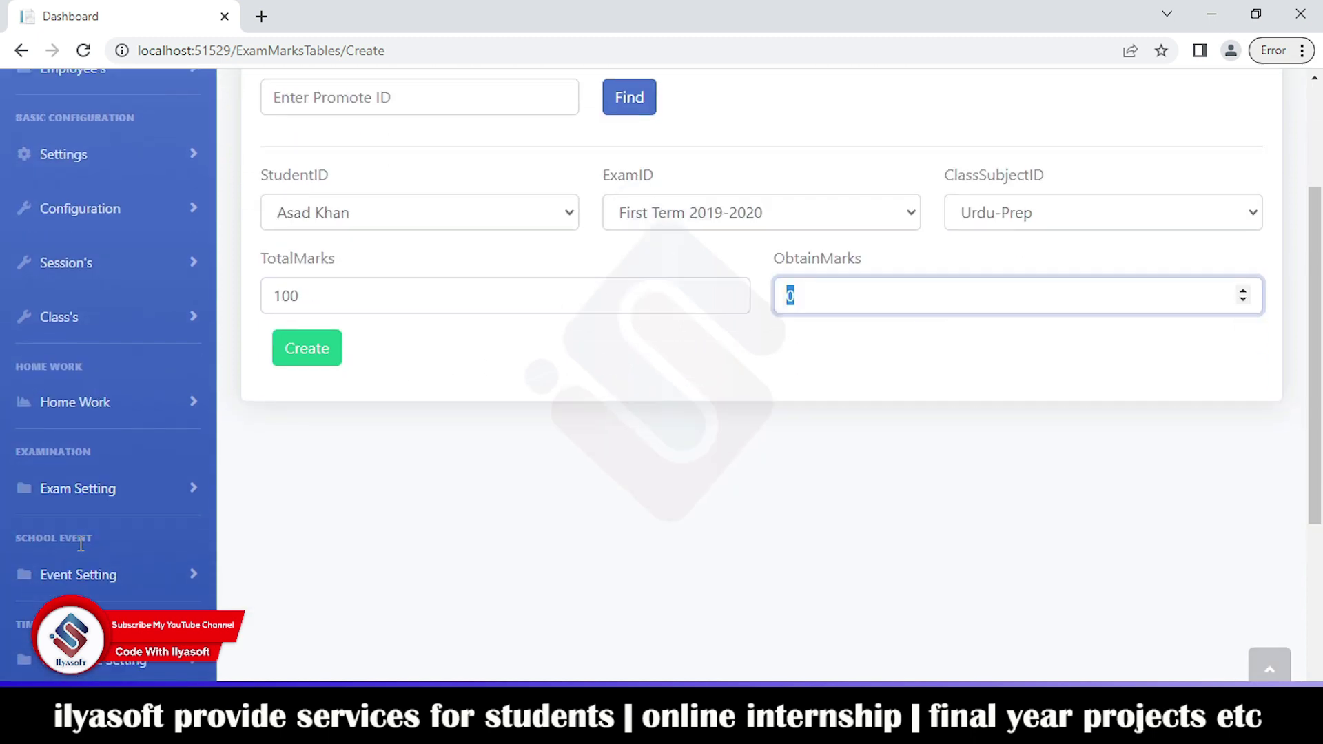
left_click(109, 503)
scroll(110, 510, "down", 3)
Step: Scroll through the seven first-term 2019-2020 mark sheet entries, each out of 100 marks
left_click(112, 515)
scroll(576, 447, "down", 2)
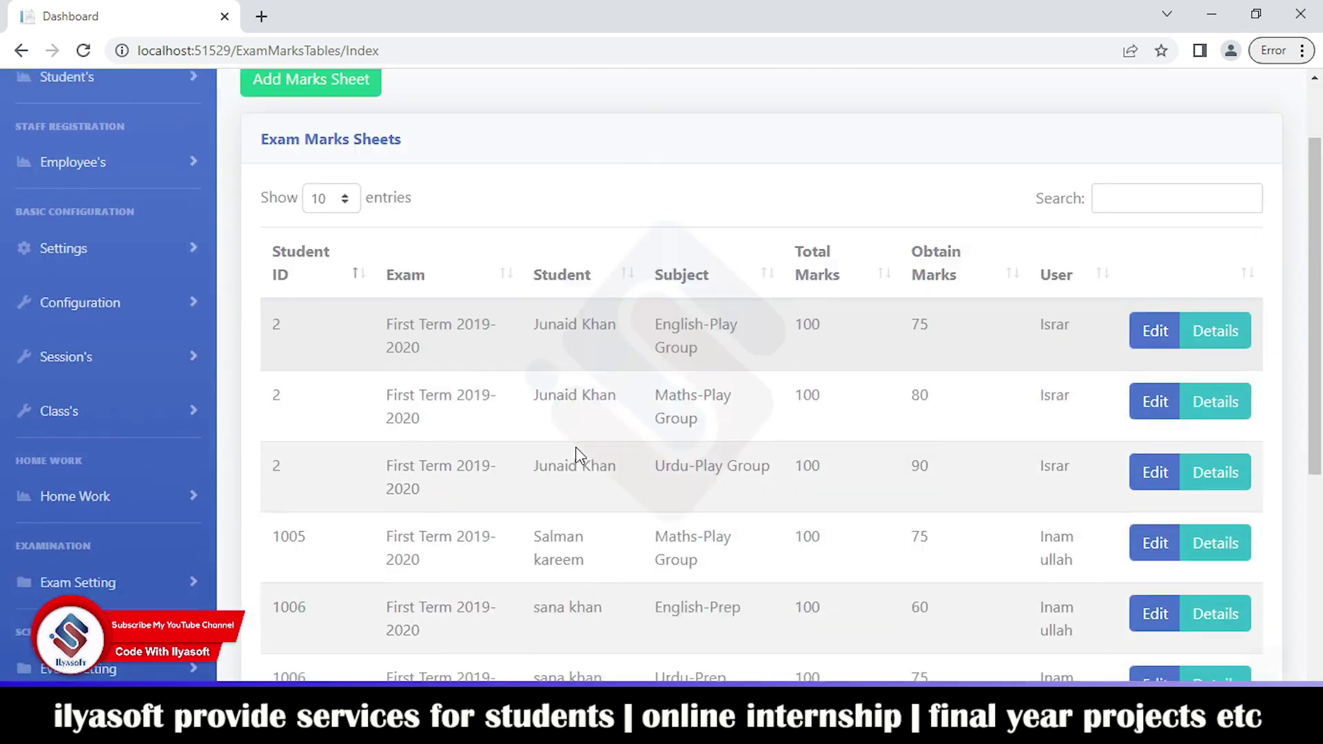
scroll(576, 449, "down", 6)
scroll(526, 248, "up", 6)
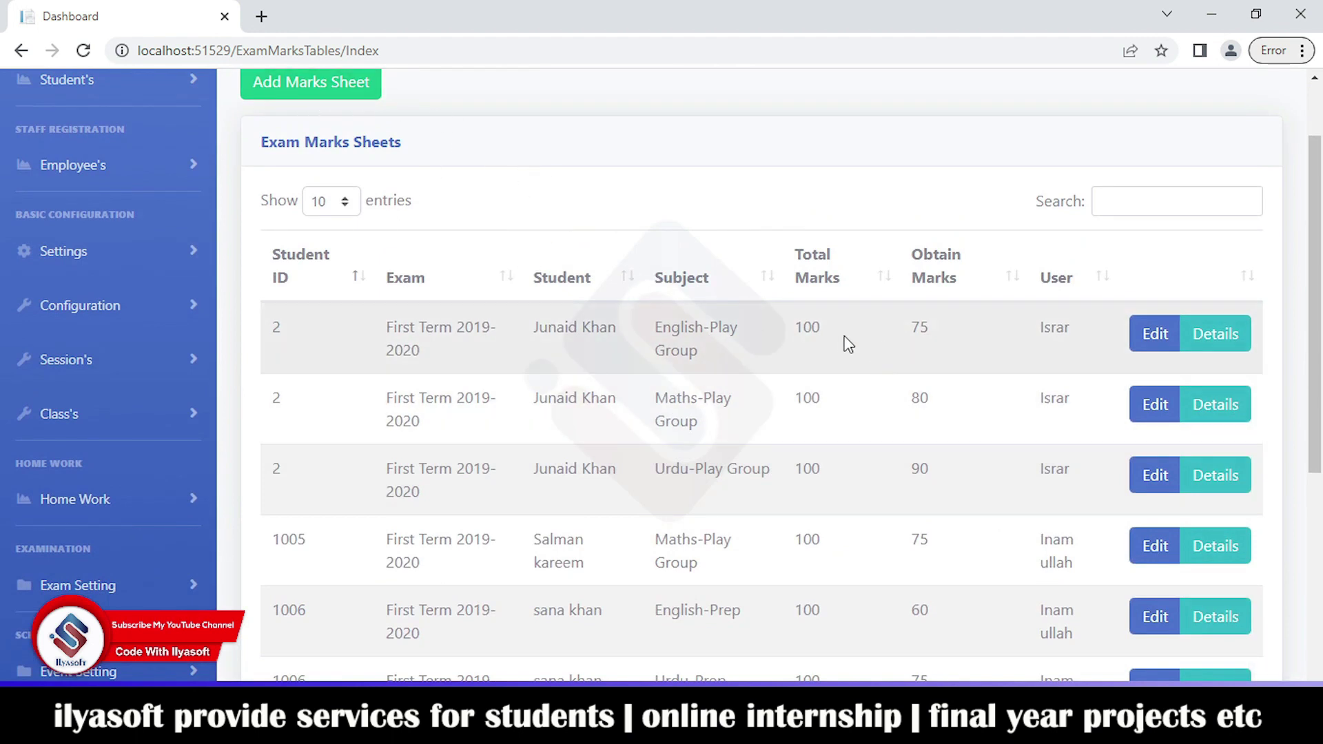
scroll(65, 497, "down", 6)
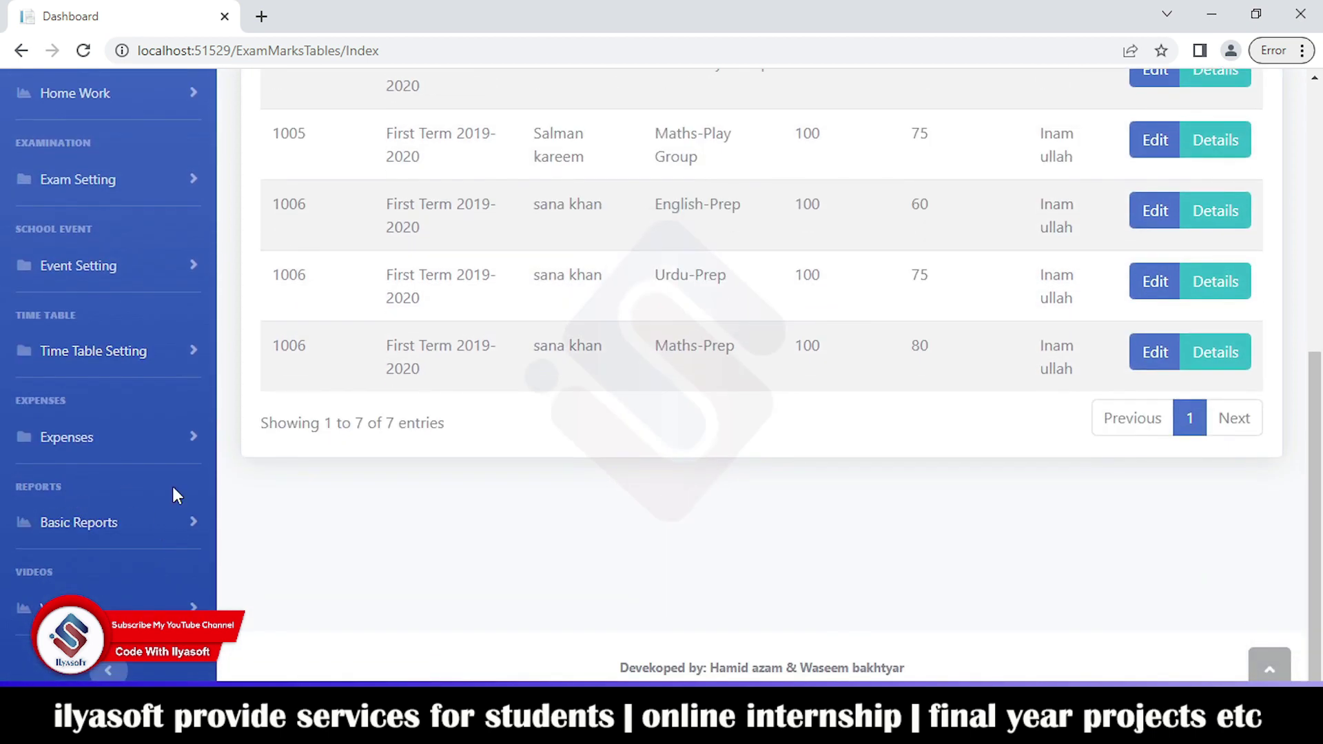
left_click(164, 270)
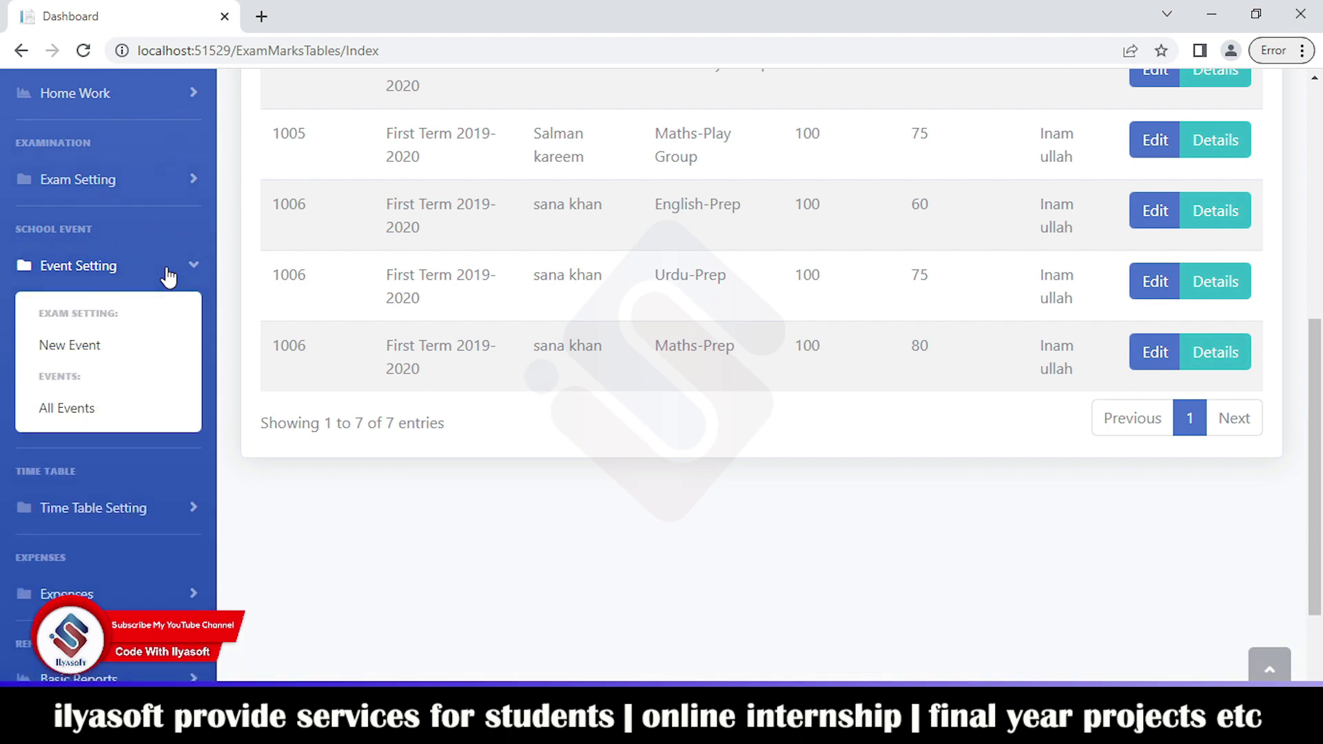
Step: Open Event Setting > All Events, showing the Annual Exam Result event
left_click(118, 420)
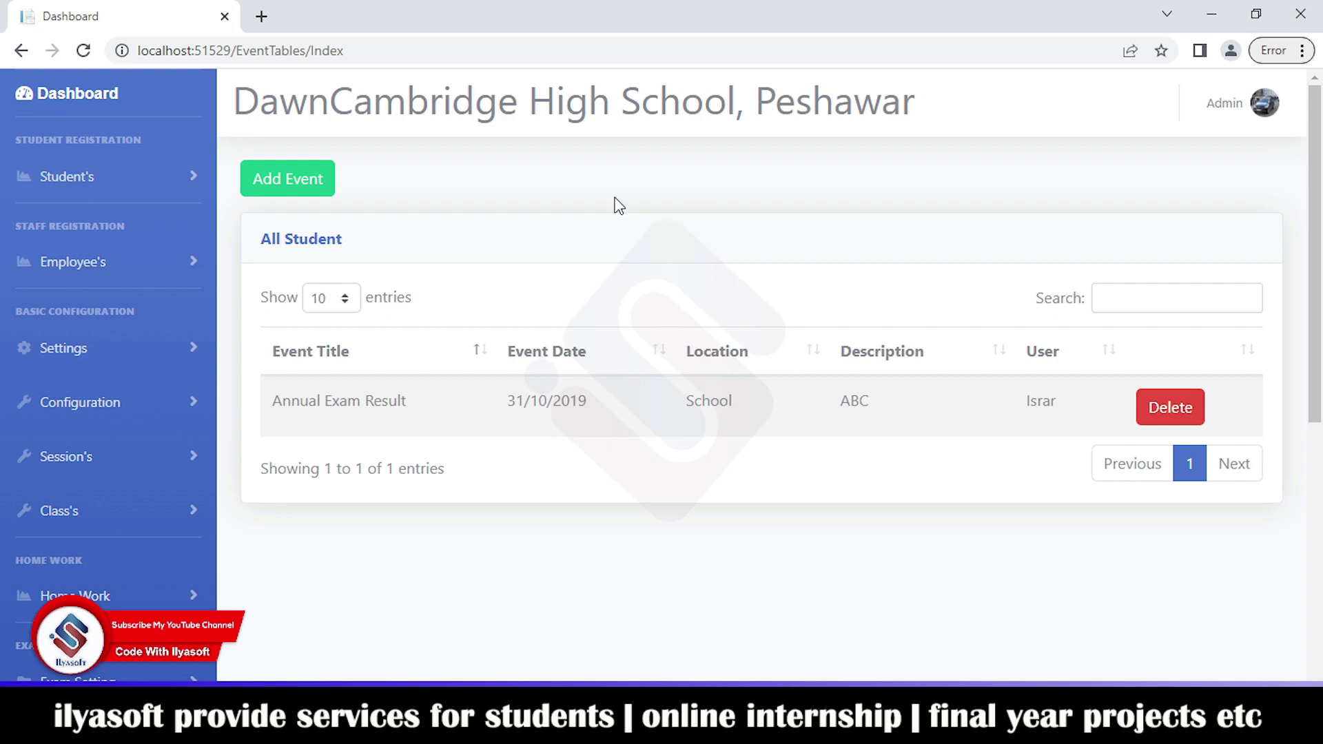
scroll(127, 460, "down", 4)
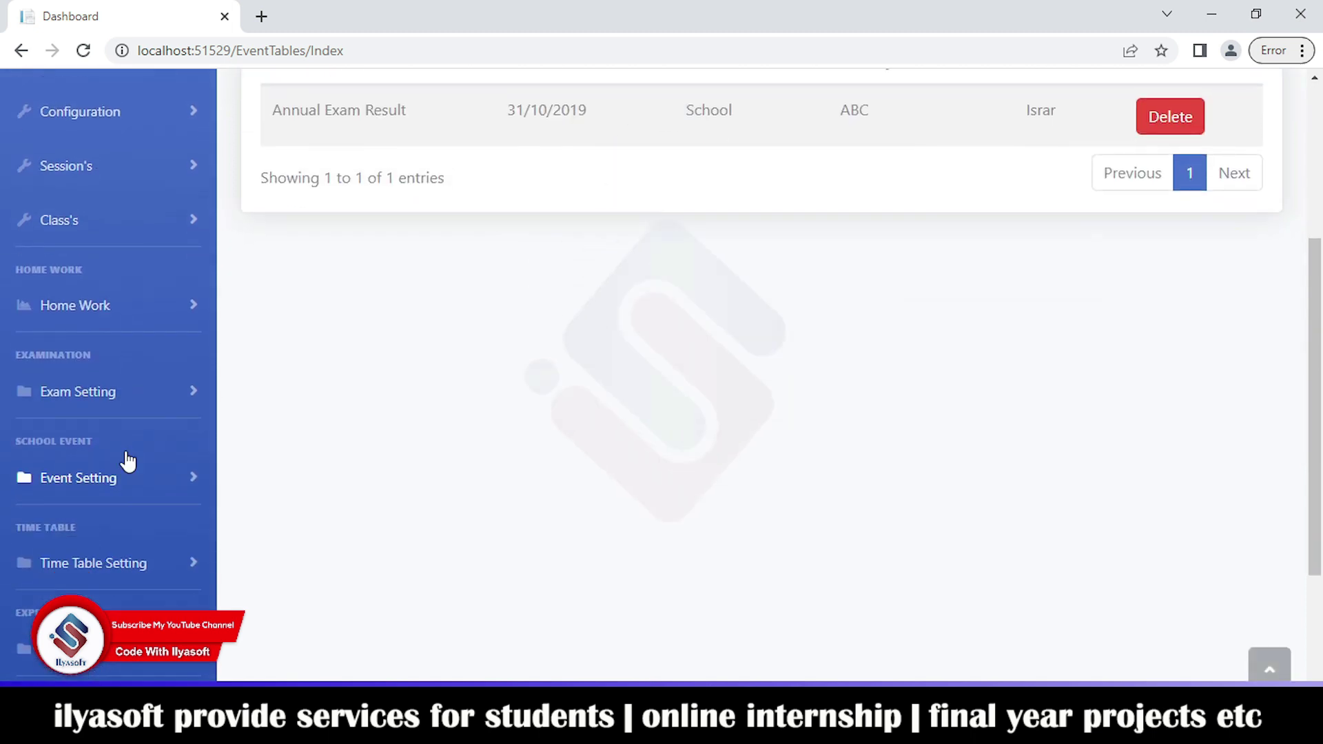
left_click(139, 480)
left_click(146, 485)
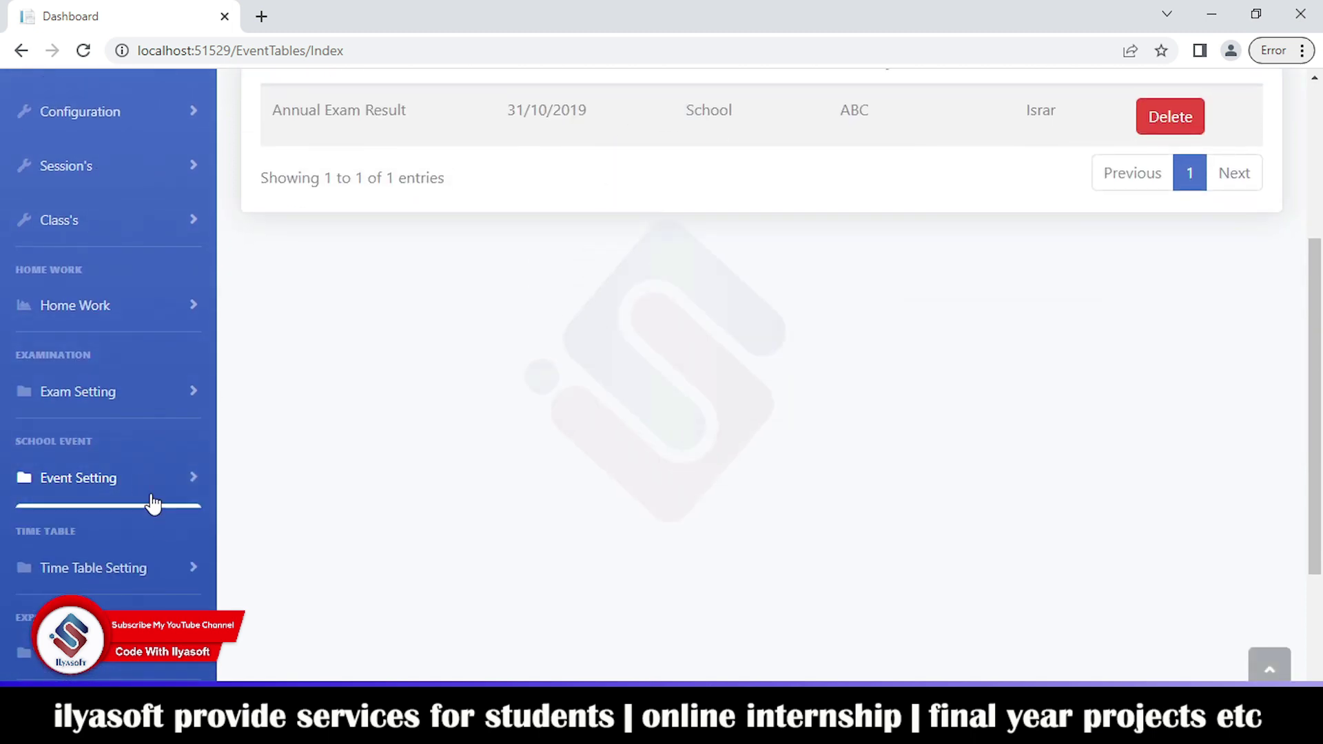
Step: Open the Set Time Table form under Time Table Setting
left_click(159, 568)
scroll(164, 481, "down", 4)
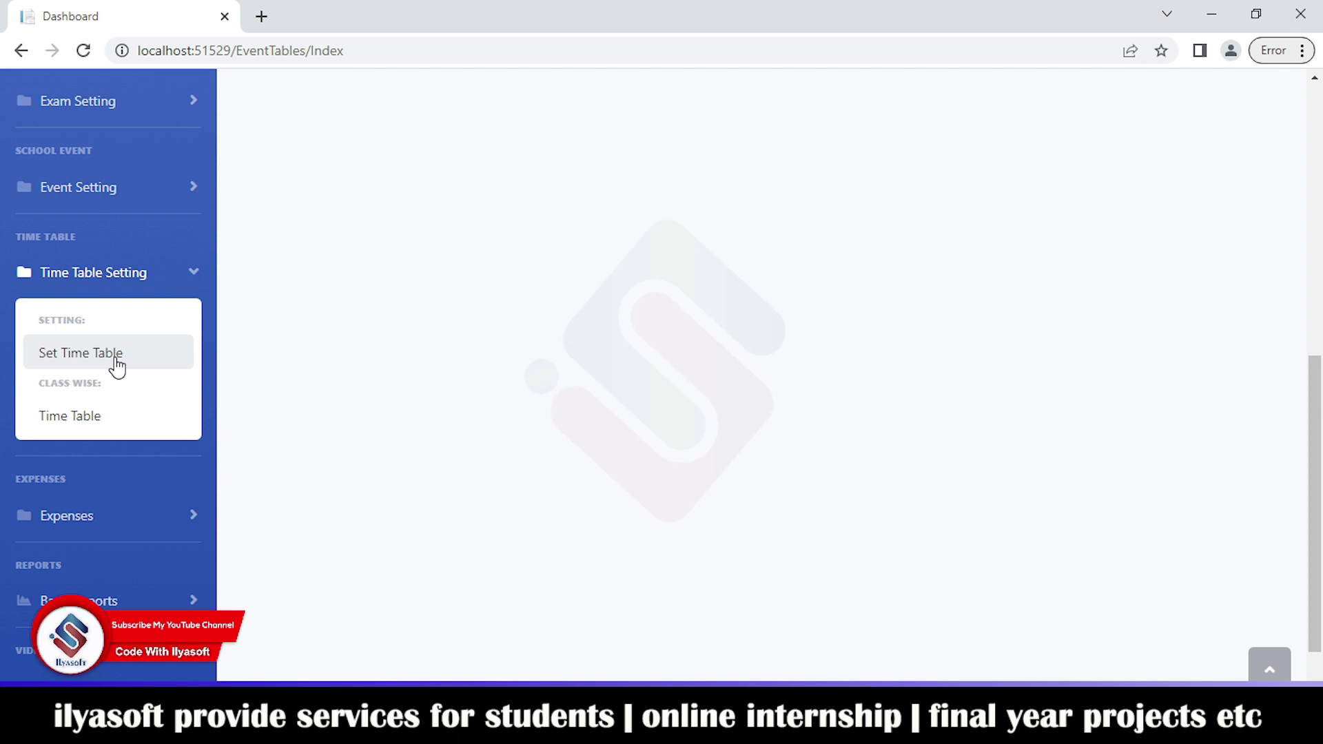
left_click(116, 359)
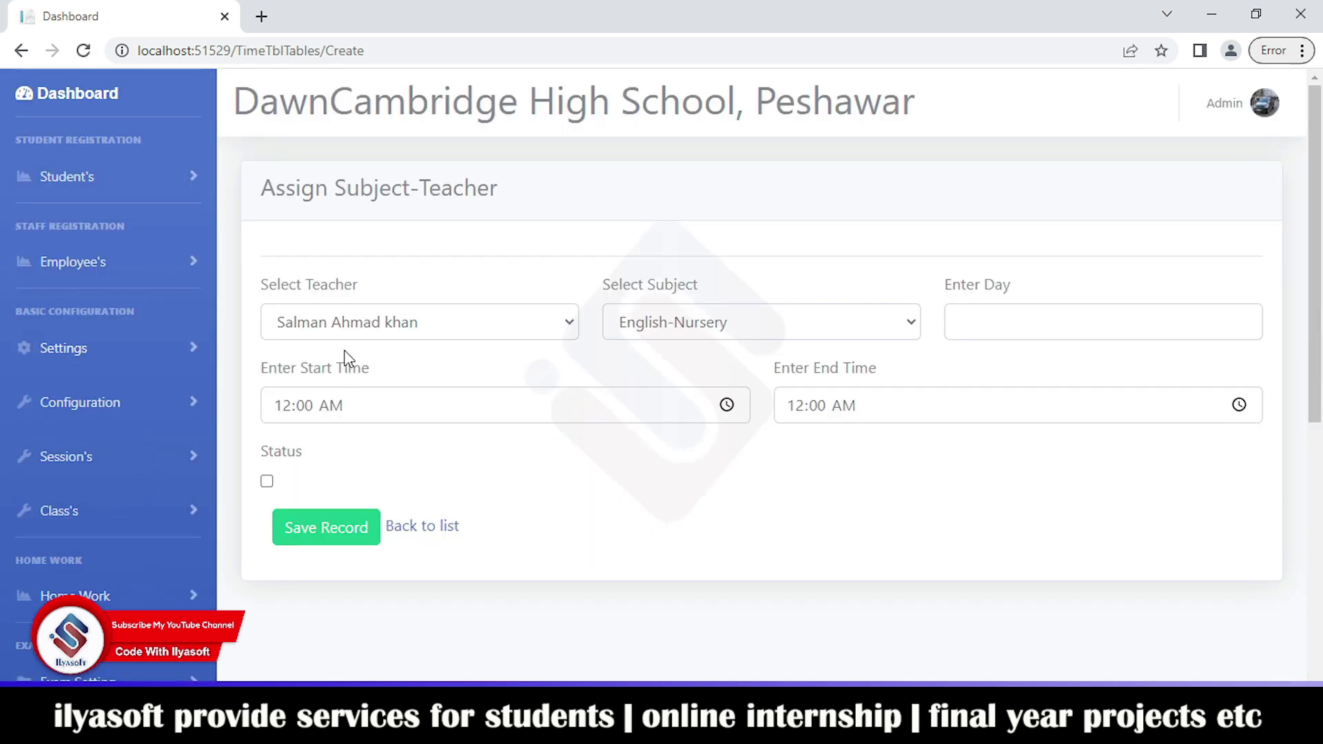
Step: Explore the teacher list, subject list (English-Nursery) and start/end time pickers
left_click(343, 325)
left_click(664, 328)
left_click(664, 328)
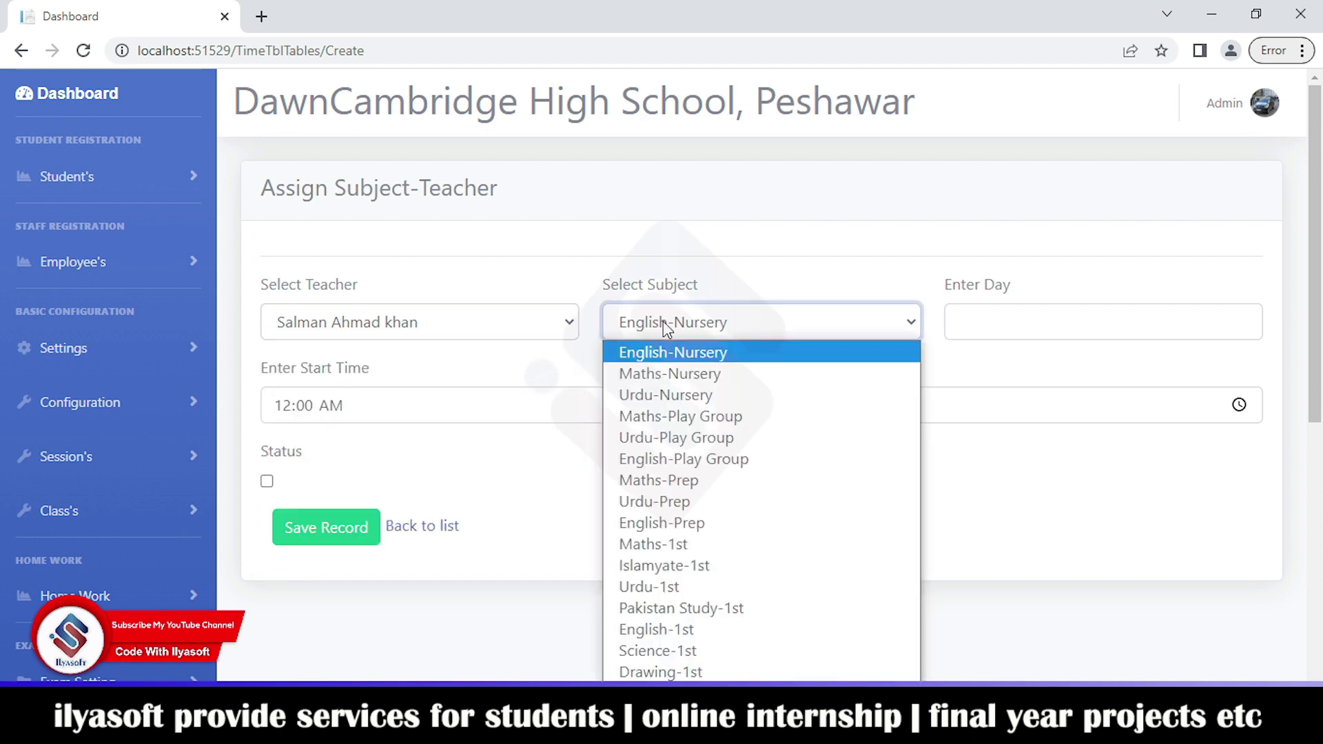
left_click(967, 329)
left_click(405, 409)
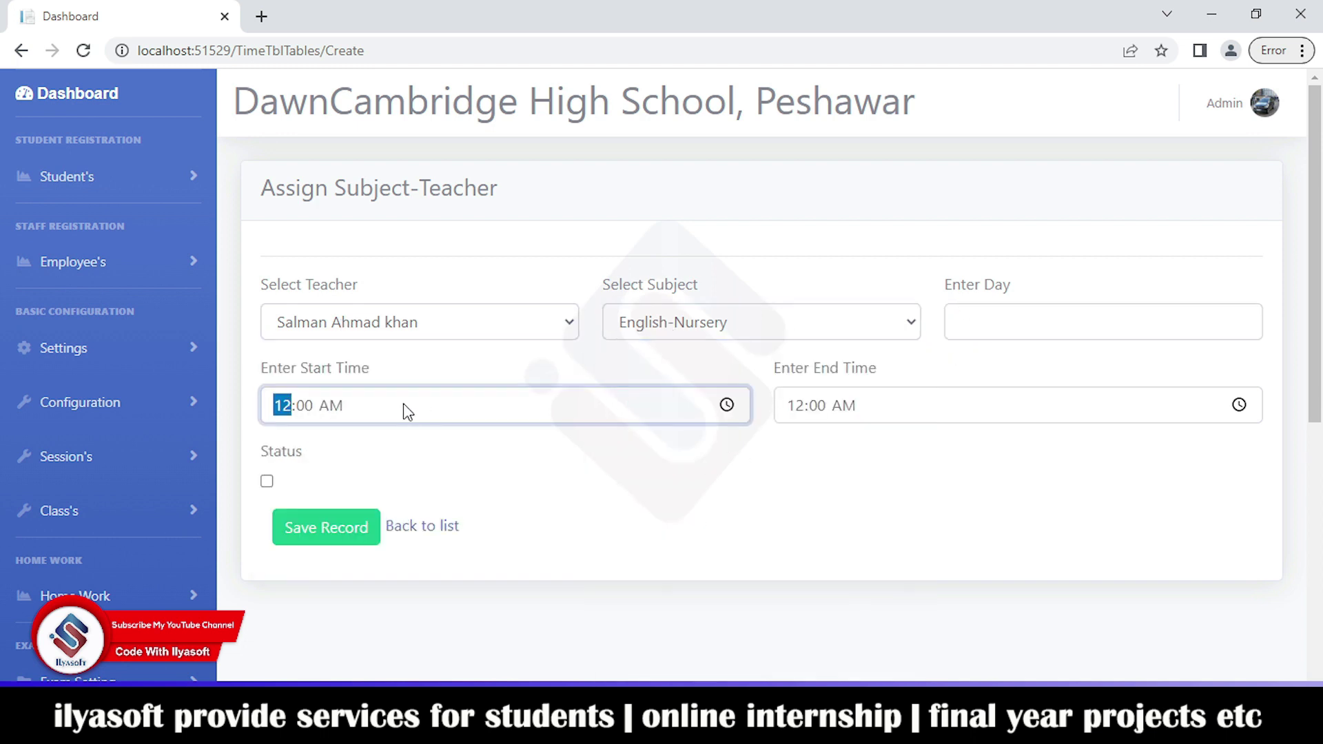
left_click(846, 404)
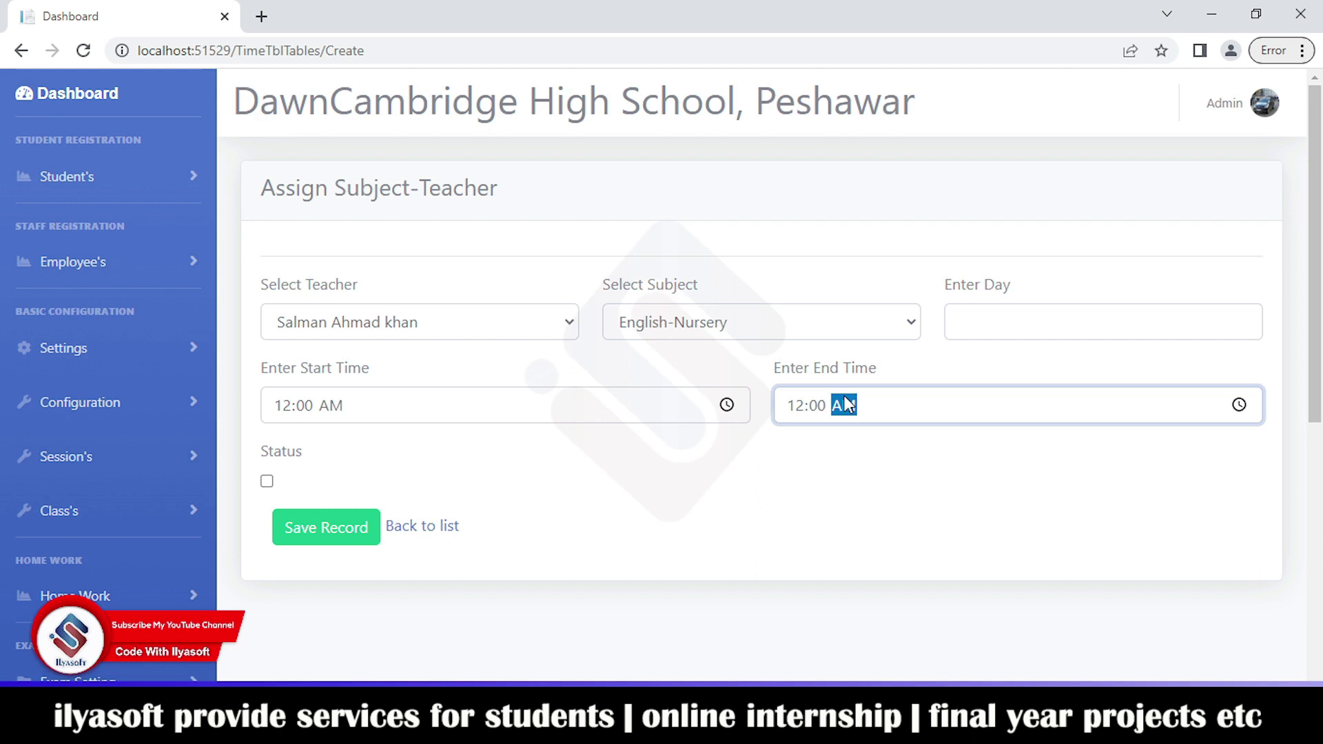
left_click(727, 406)
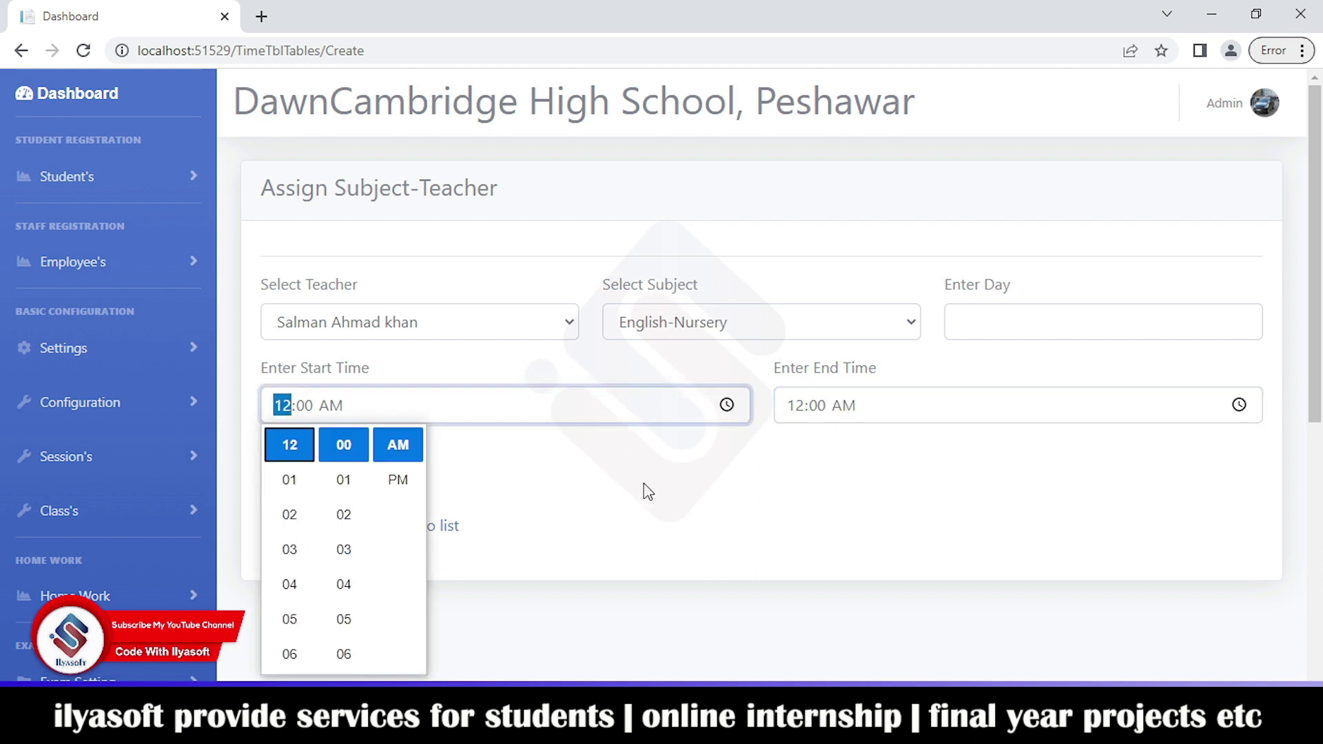
left_click(709, 573)
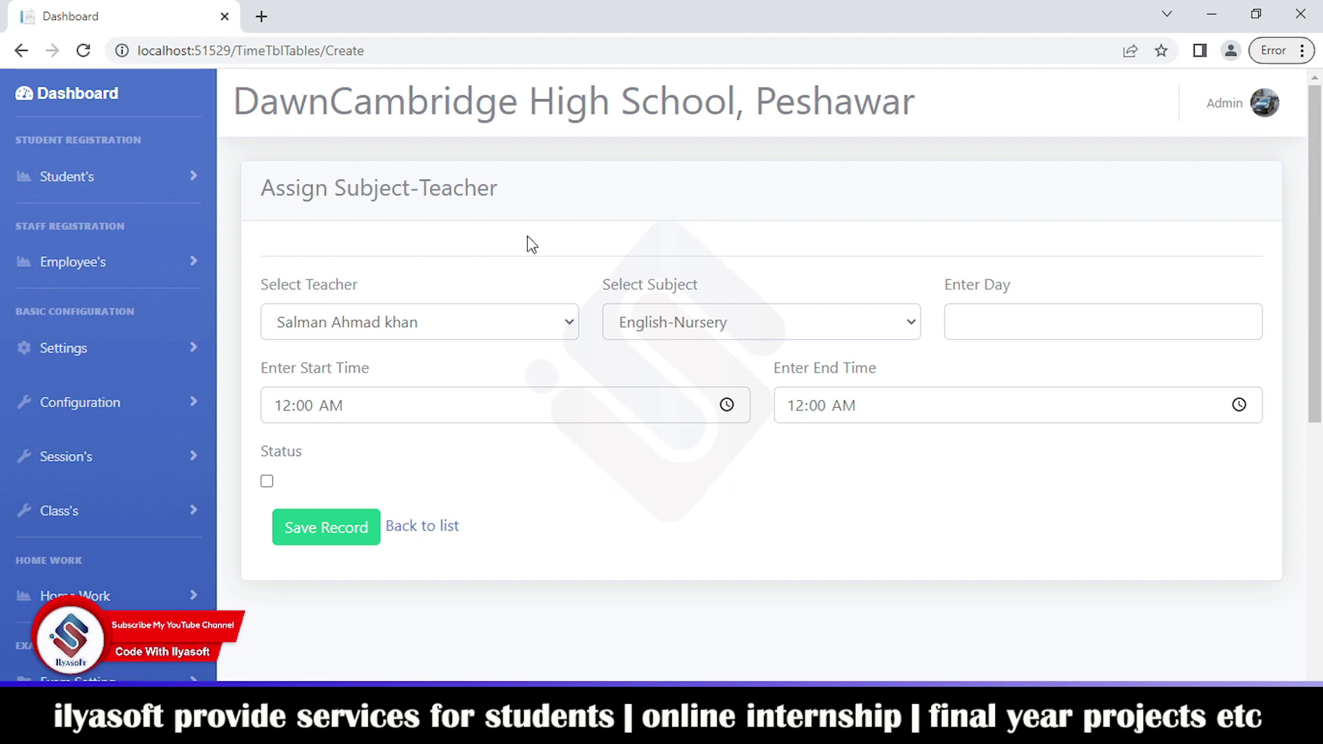
Step: Open the class-wise time table with Monday entries Maths-Play Group and English-Nursery
scroll(109, 472, "down", 3)
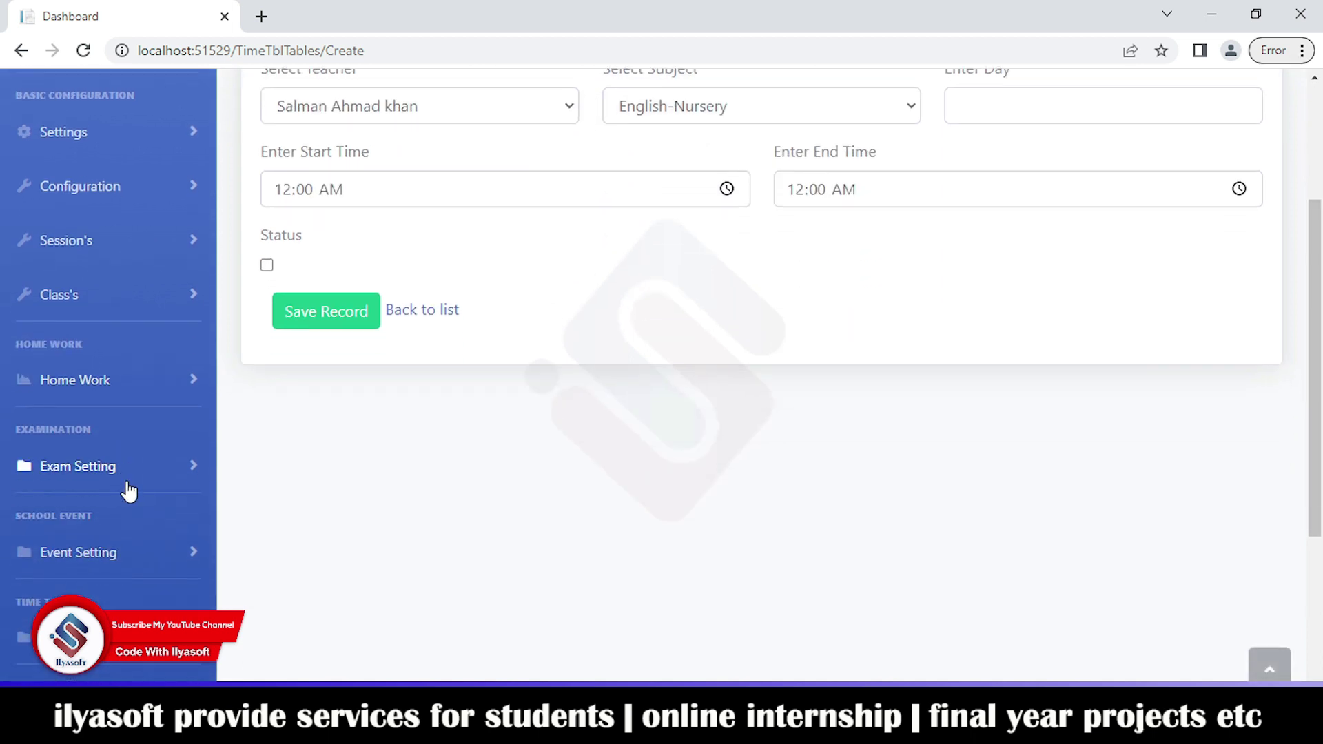
scroll(128, 492, "down", 1)
left_click(130, 557)
scroll(130, 529, "down", 1)
left_click(184, 588)
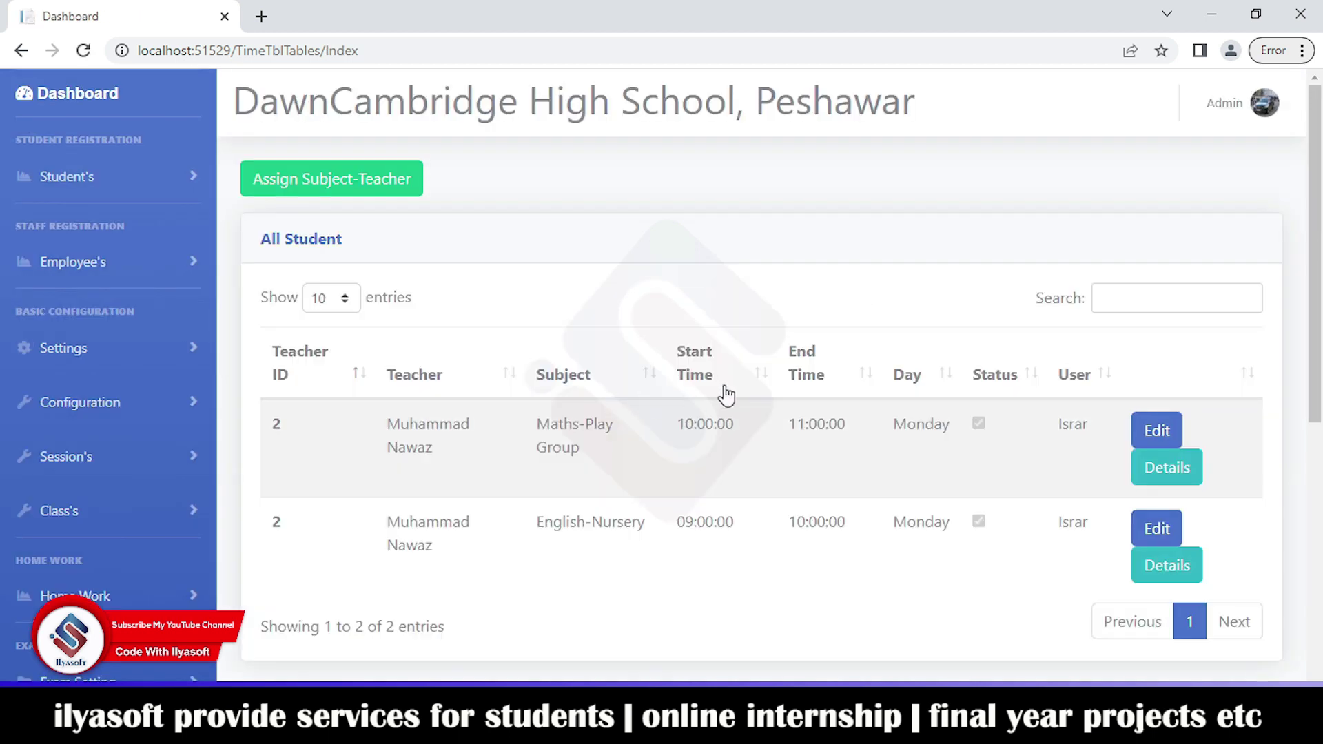
scroll(807, 407, "down", 4)
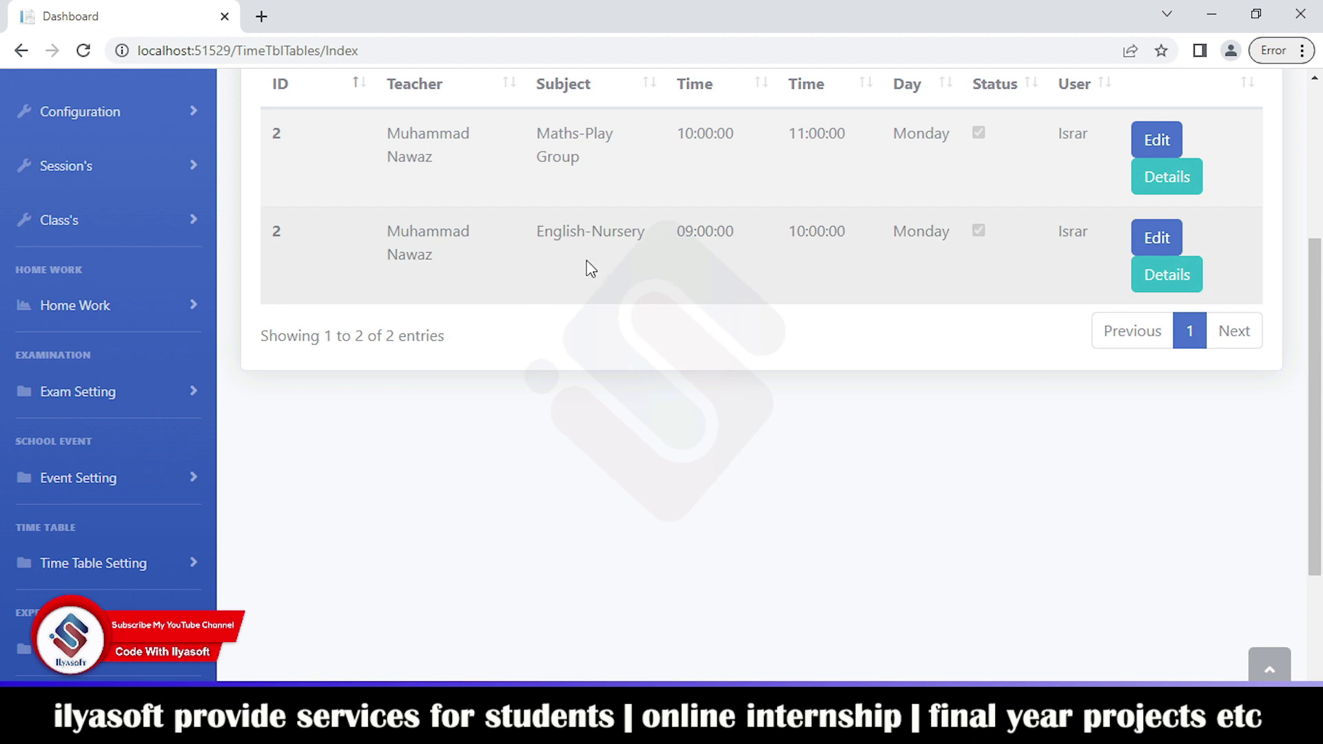
scroll(50, 435, "down", 3)
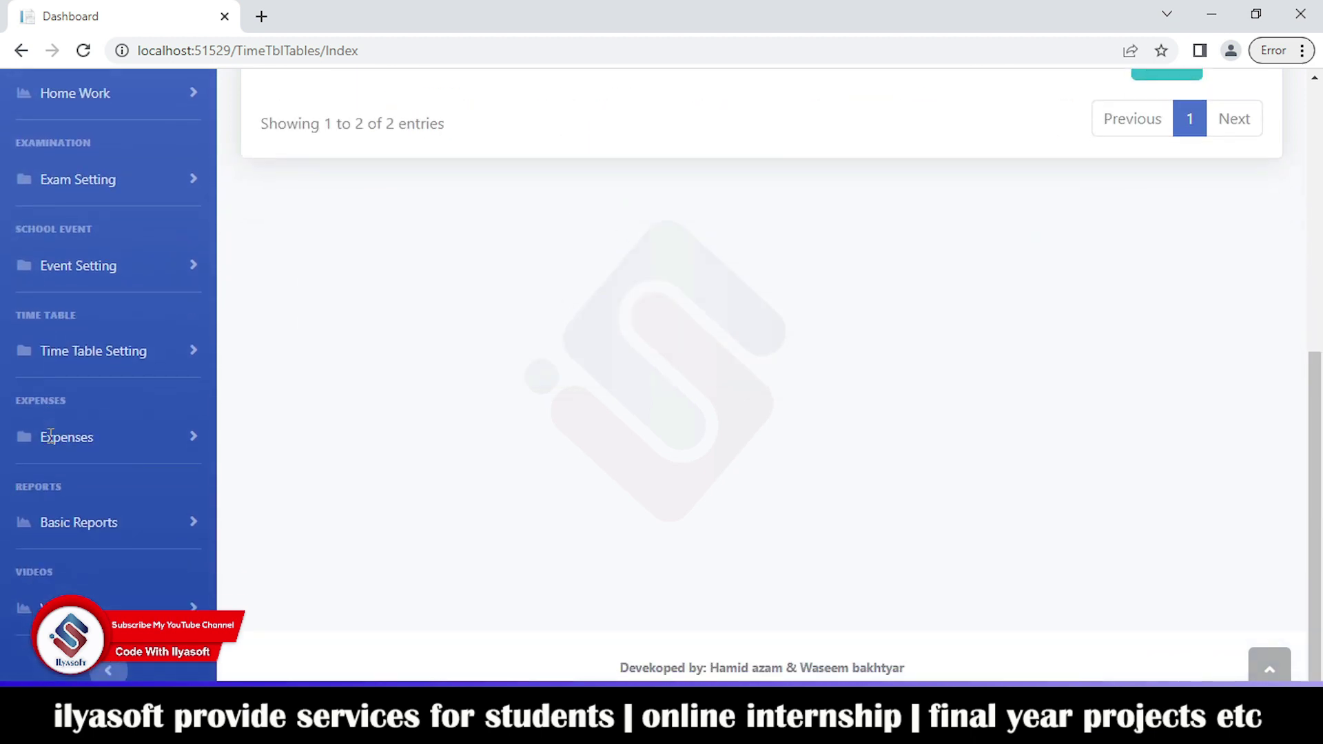
left_click(93, 444)
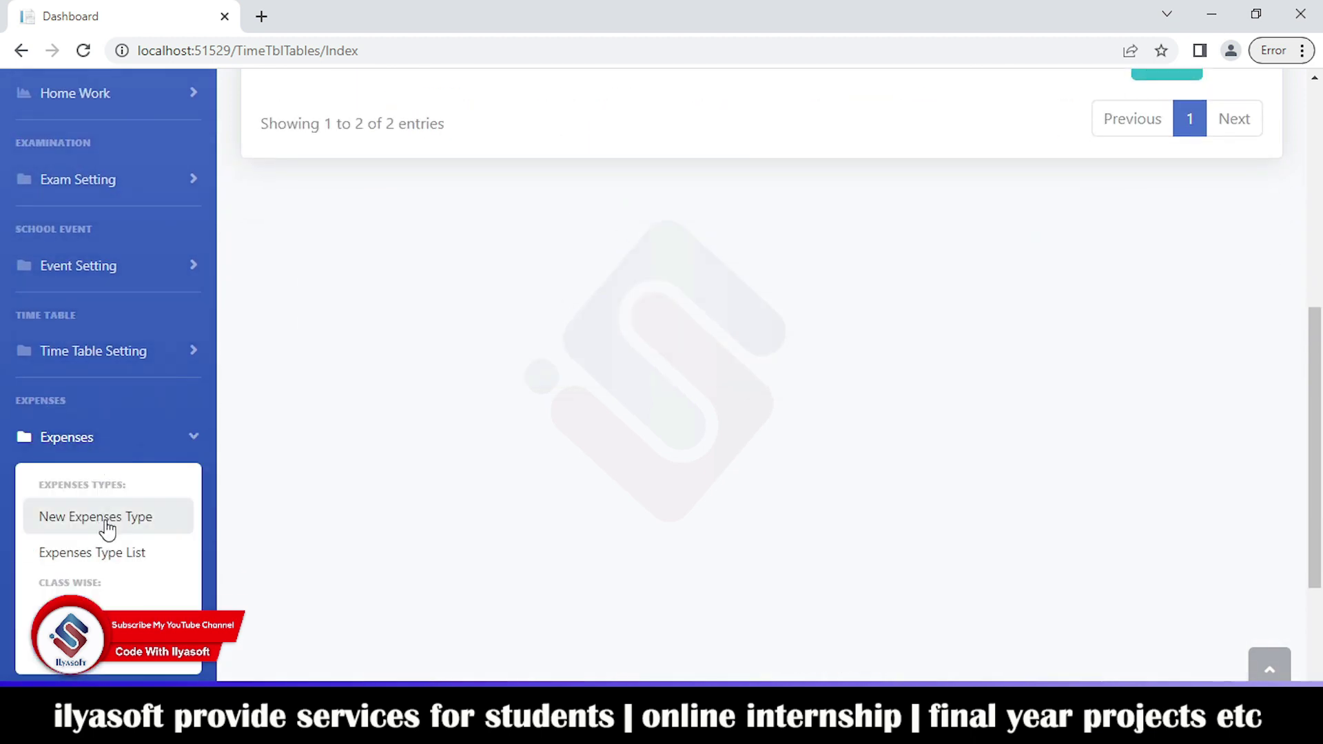
Step: Open the Add Expense form and keep Petrol as the expense type
left_click(85, 556)
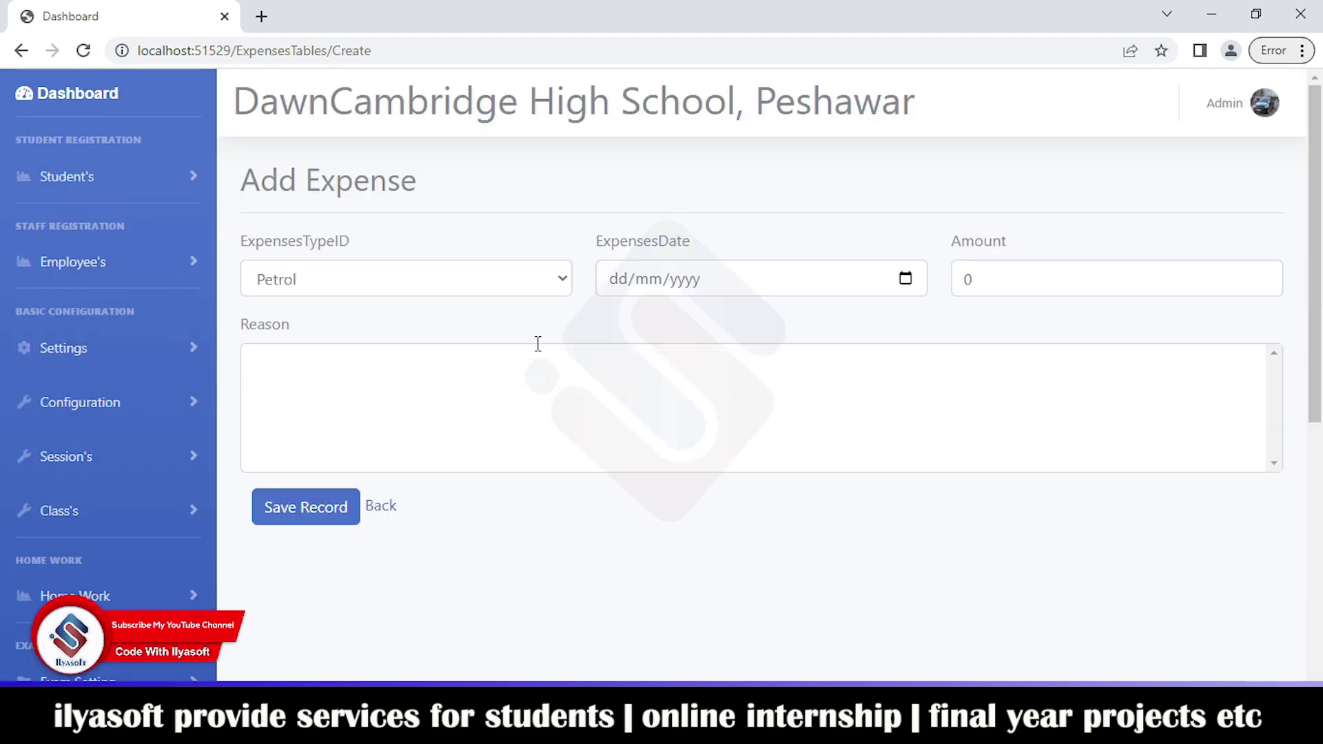
left_click(507, 287)
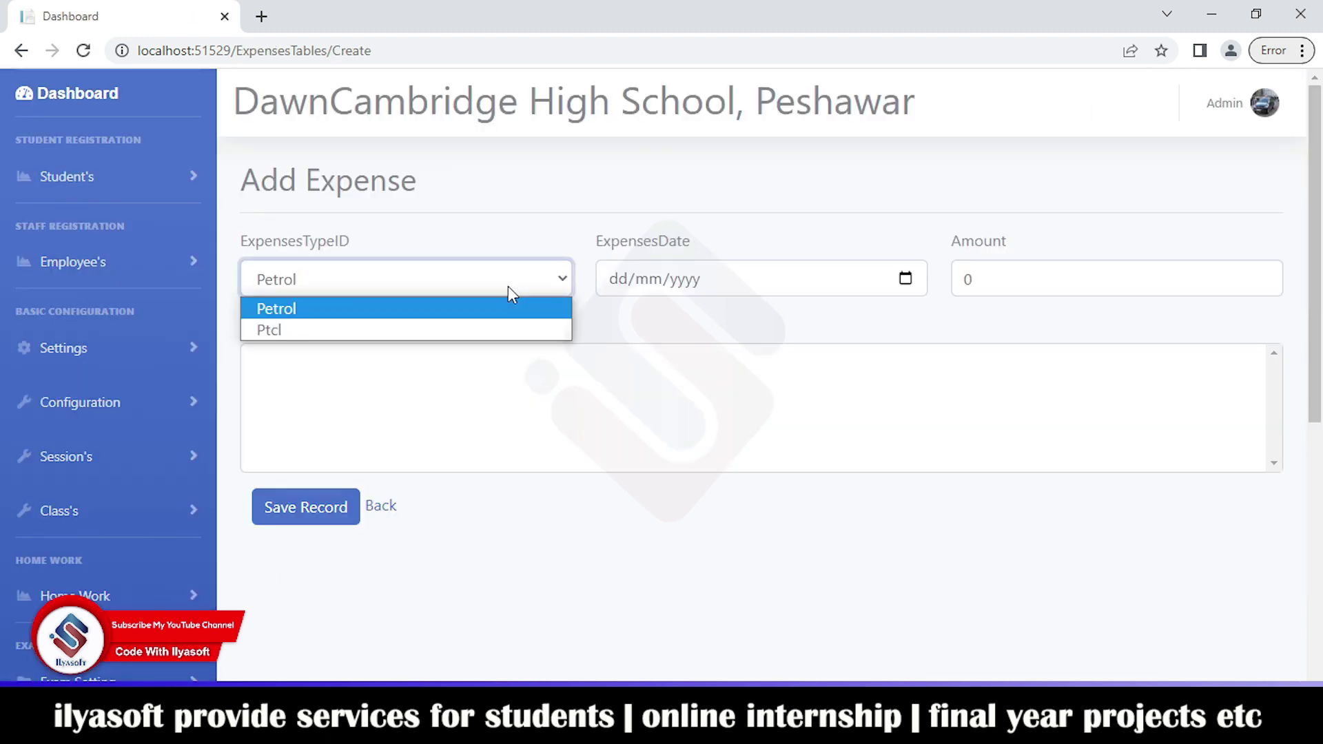
left_click(717, 298)
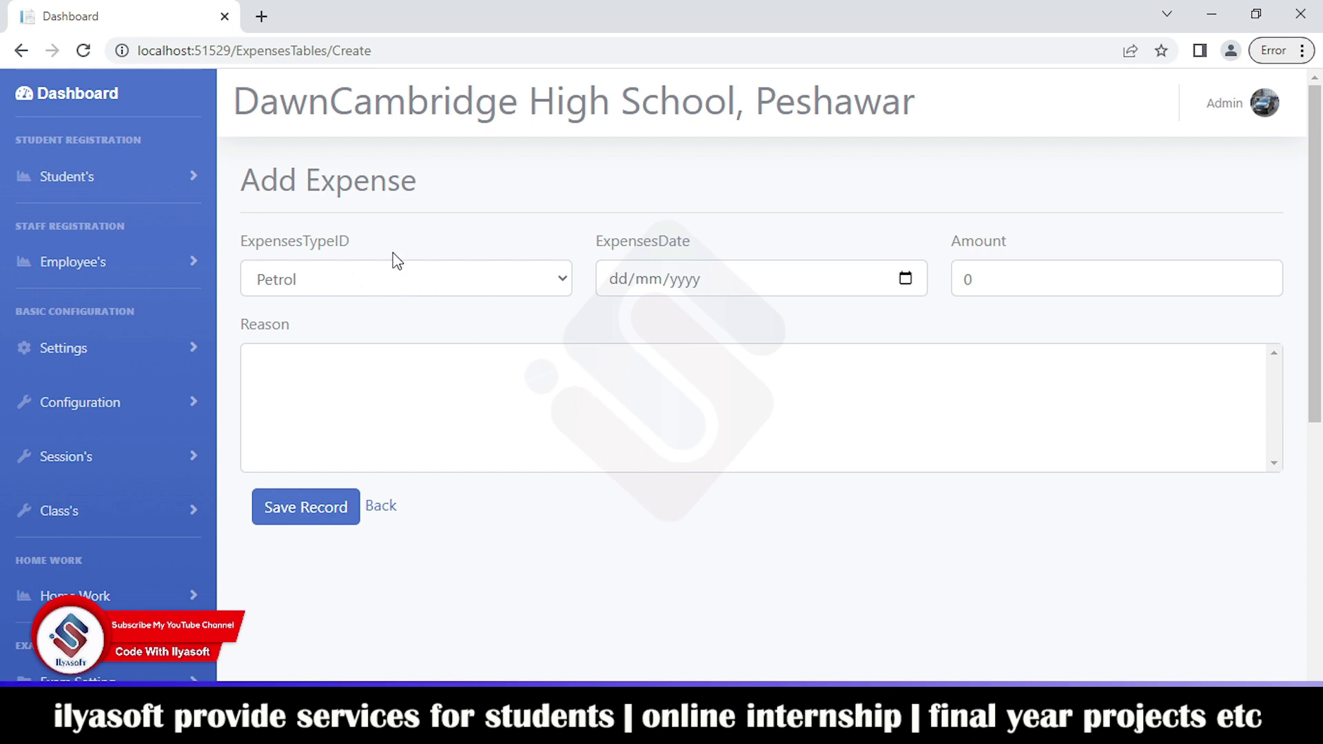
scroll(100, 477, "down", 7)
left_click(157, 530)
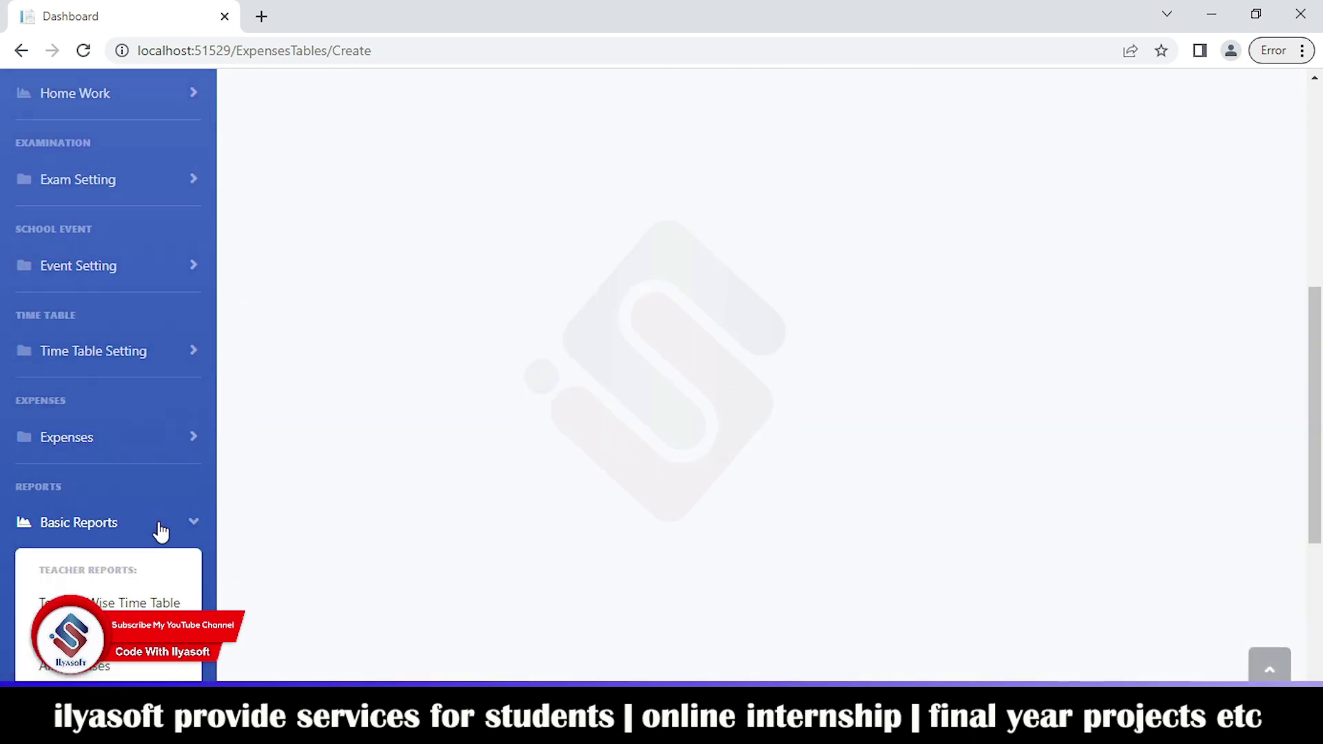
Step: Preview the teacher-wise time table, all expenses and custom expenses reports in turn
scroll(155, 399, "down", 3)
left_click(129, 422)
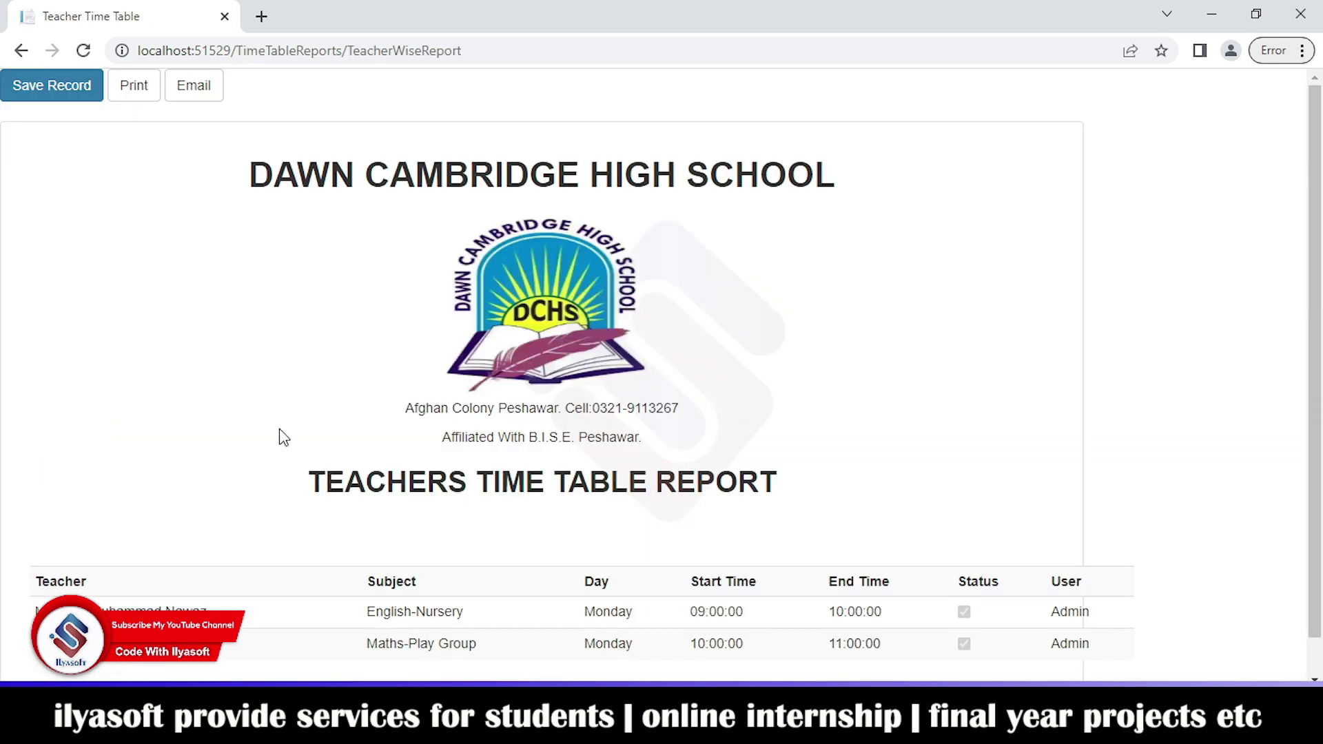
scroll(434, 411, "down", 1)
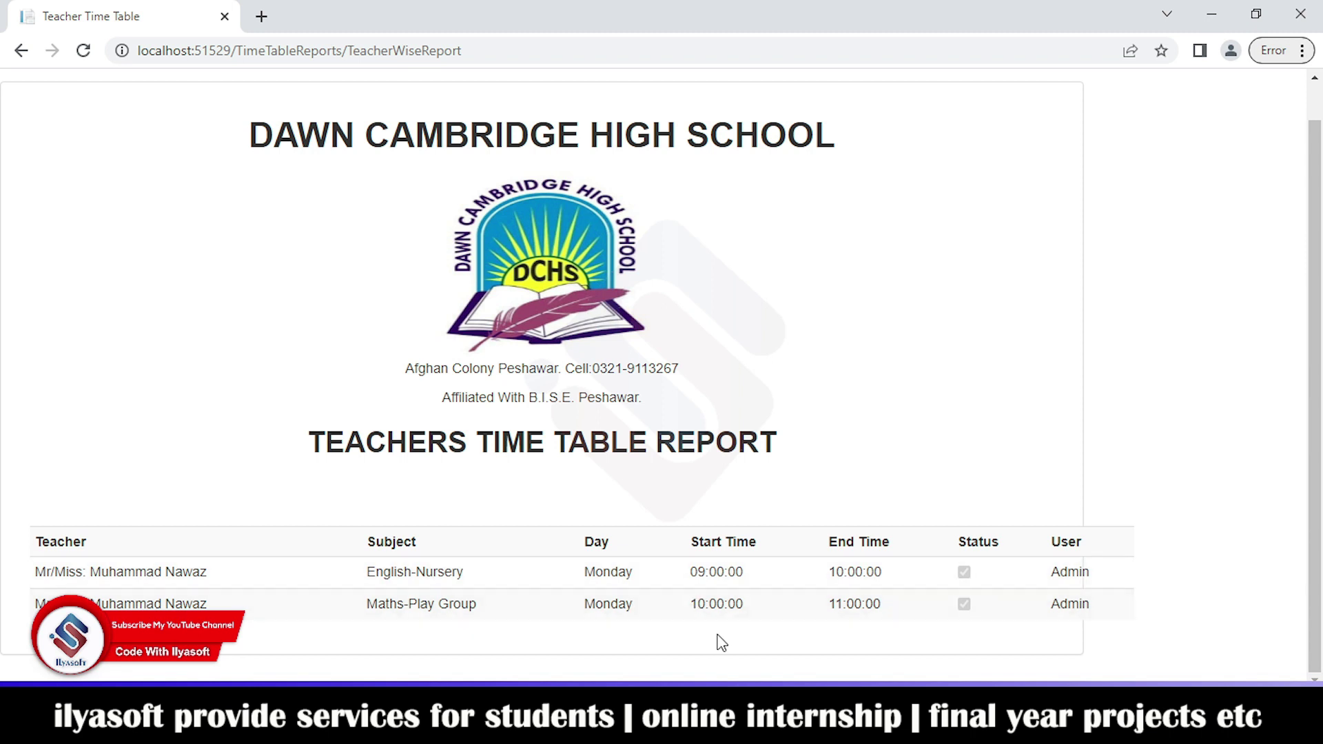
left_click(22, 51)
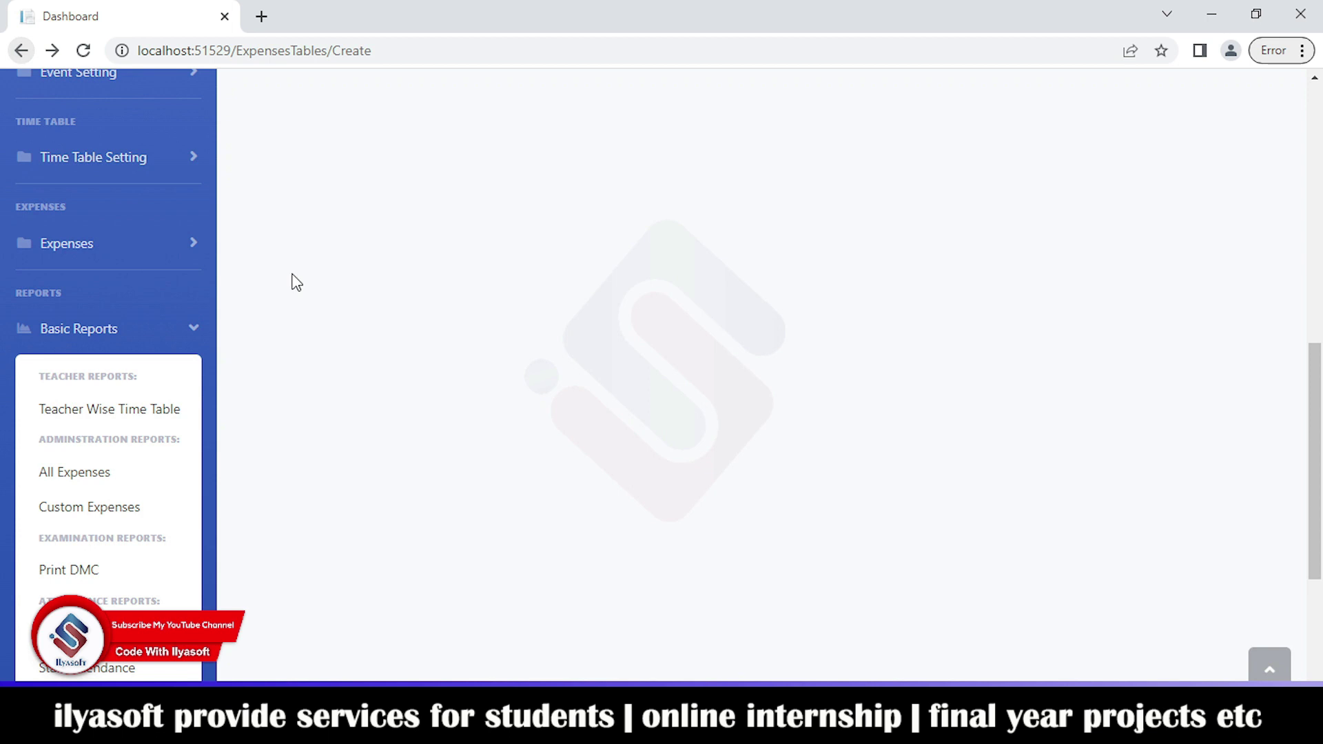
left_click(125, 483)
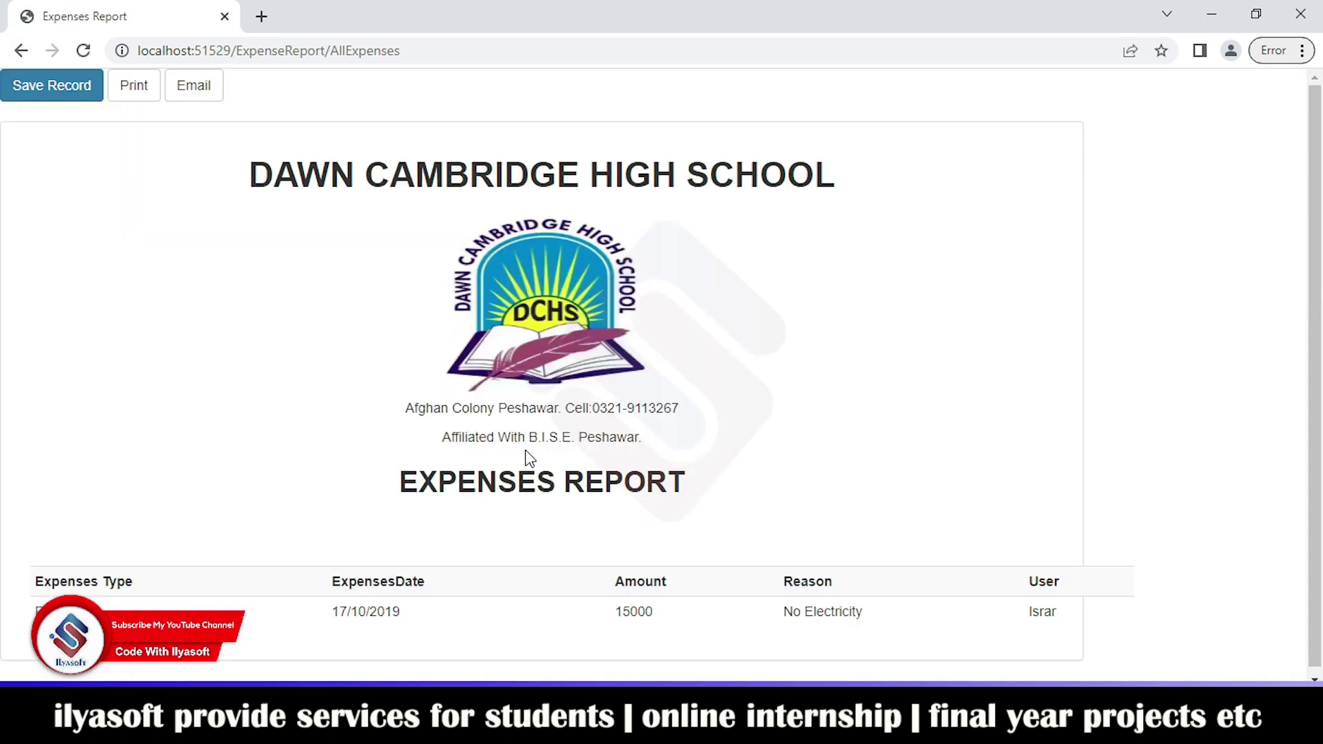
left_click(21, 51)
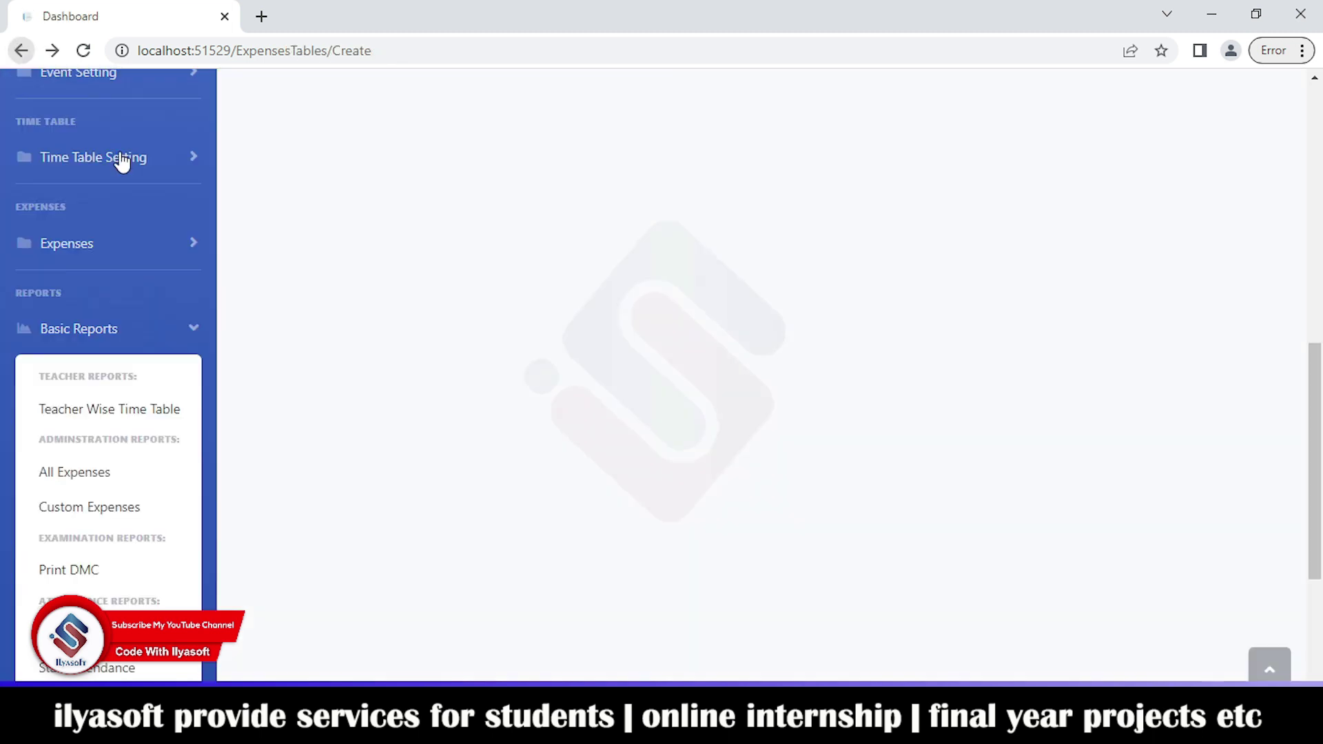
left_click(91, 510)
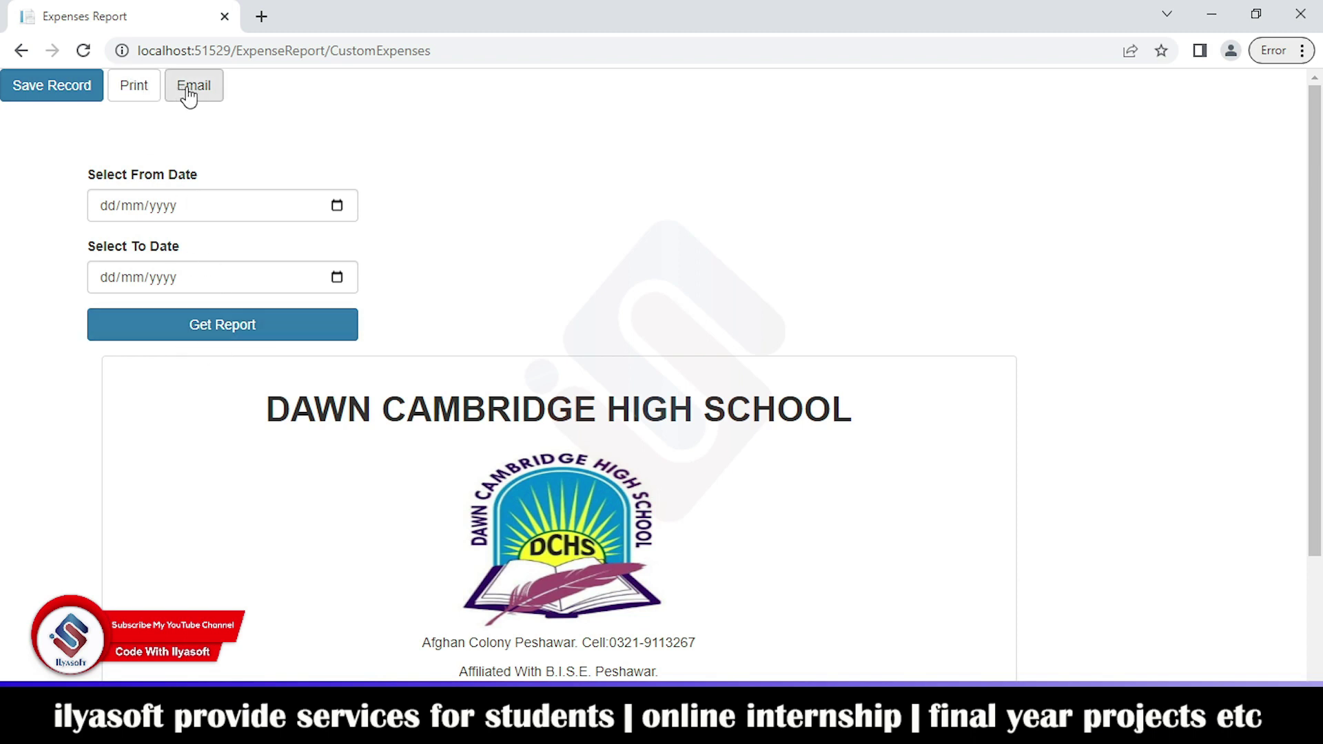
left_click(21, 50)
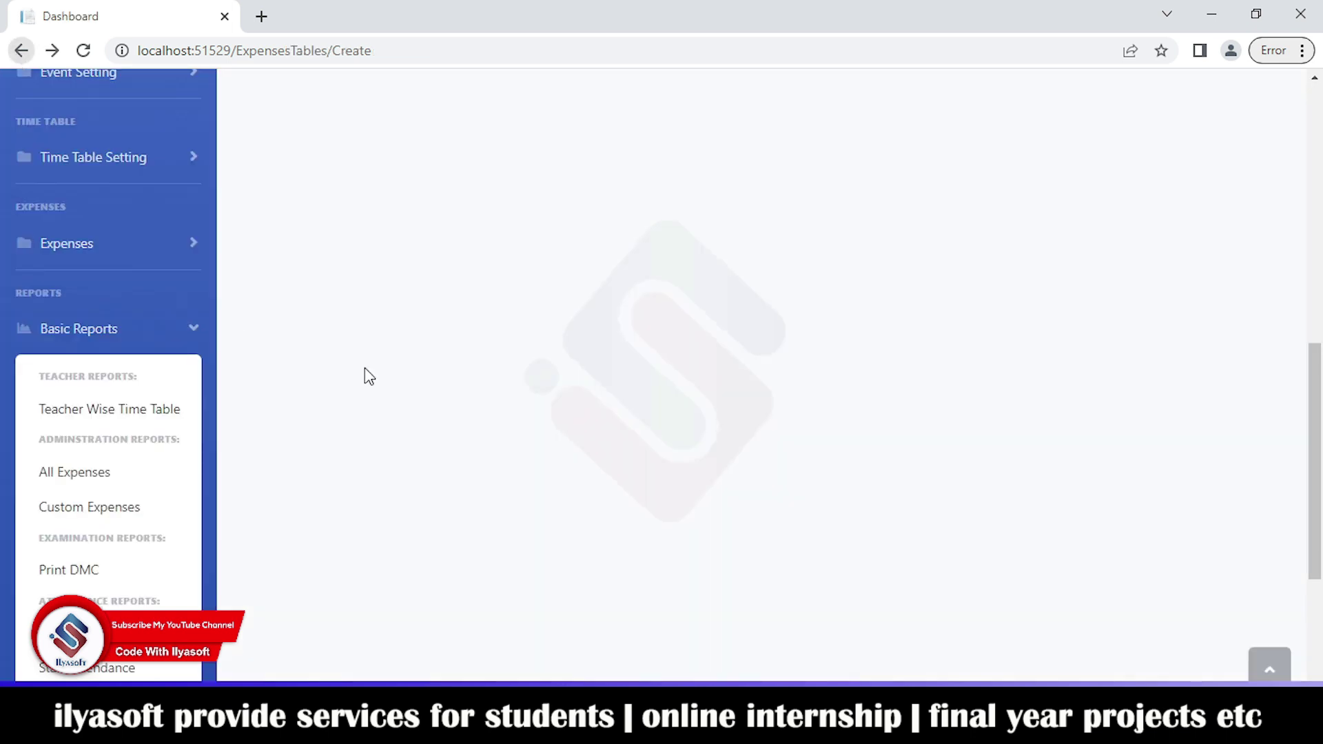
Step: Preview the Print DMC mark sheet report, then go back to the dashboard
left_click(103, 570)
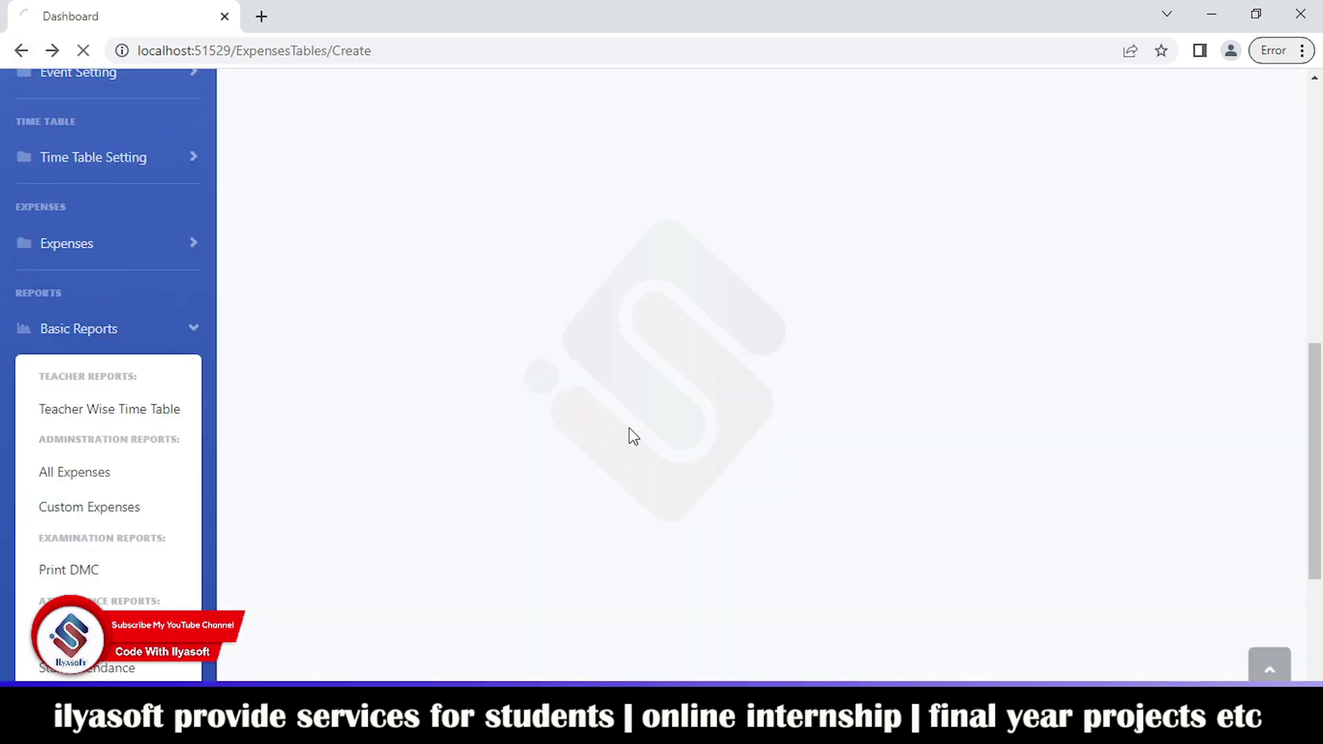
left_click(134, 252)
scroll(449, 257, "down", 1)
scroll(449, 257, "down", 2)
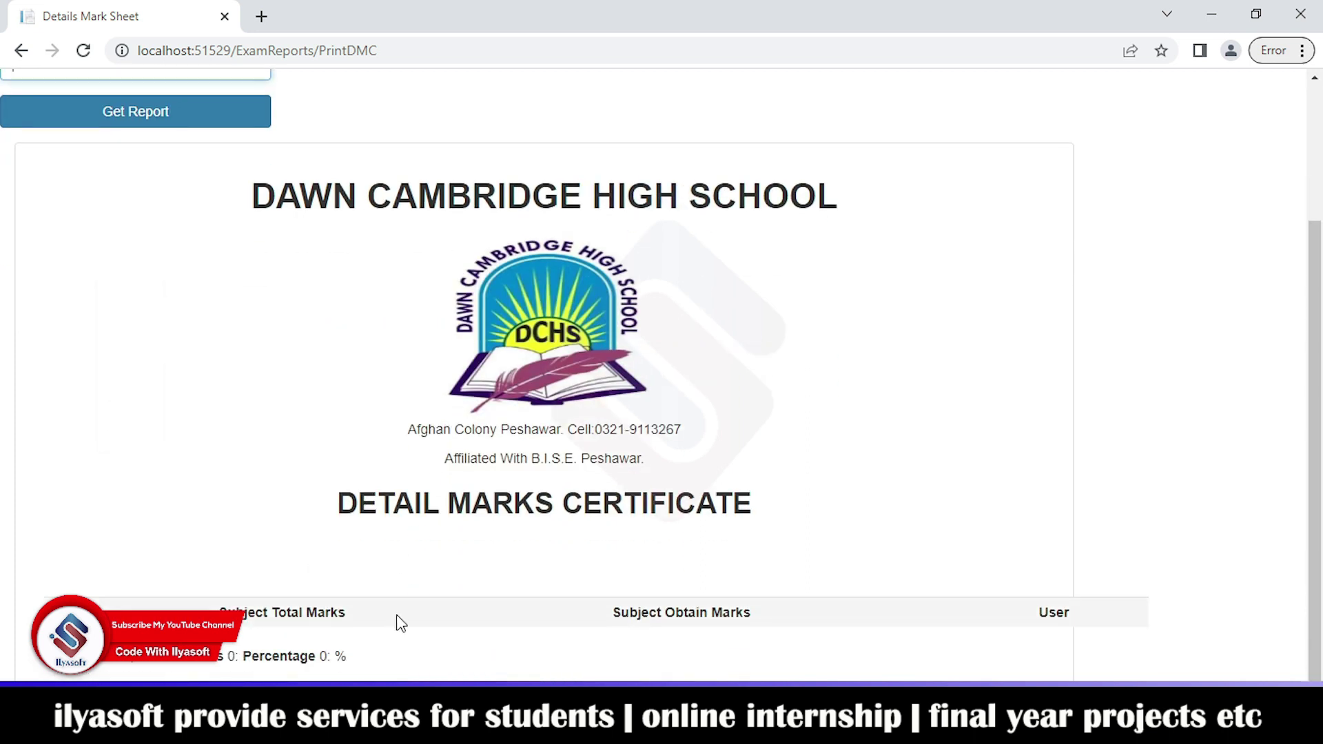
left_click(21, 51)
scroll(110, 434, "down", 3)
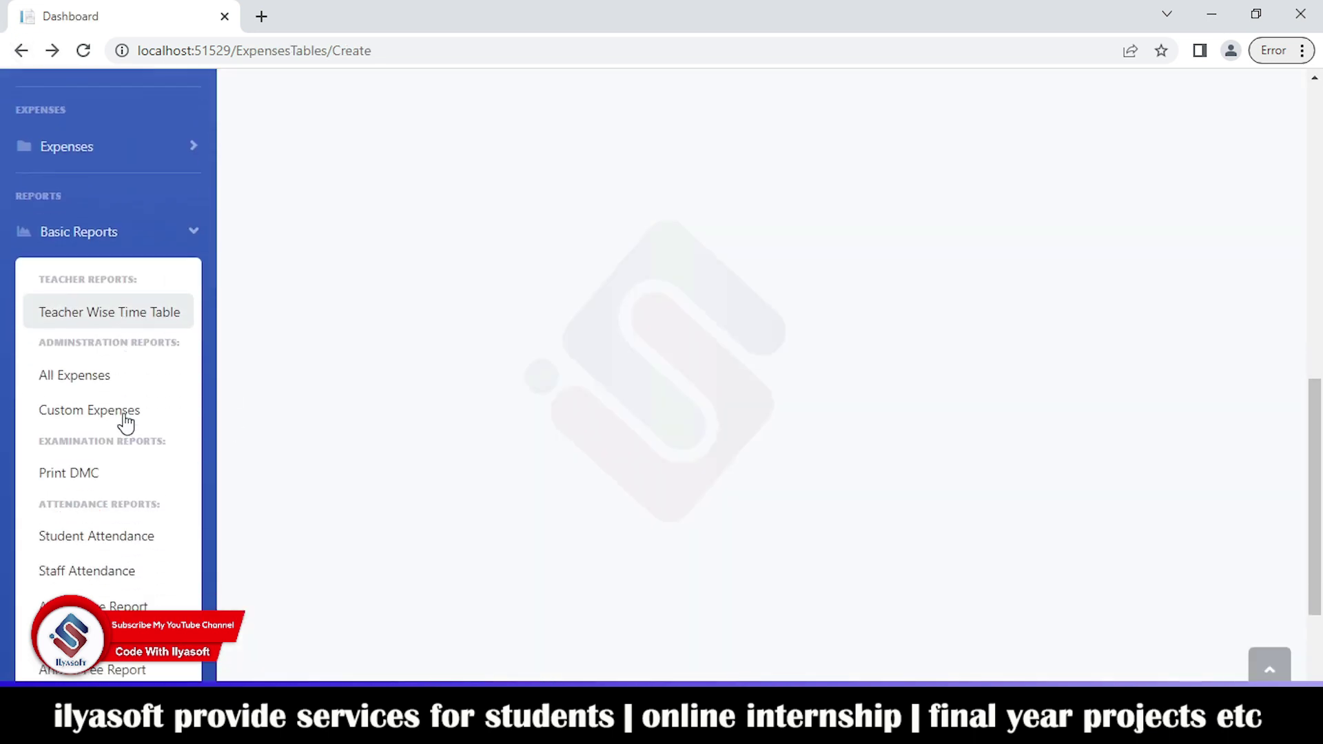
Step: Collapse Basic Reports, expand Videos, shrink the sidebar to icons, then go to Dashboard
left_click(193, 135)
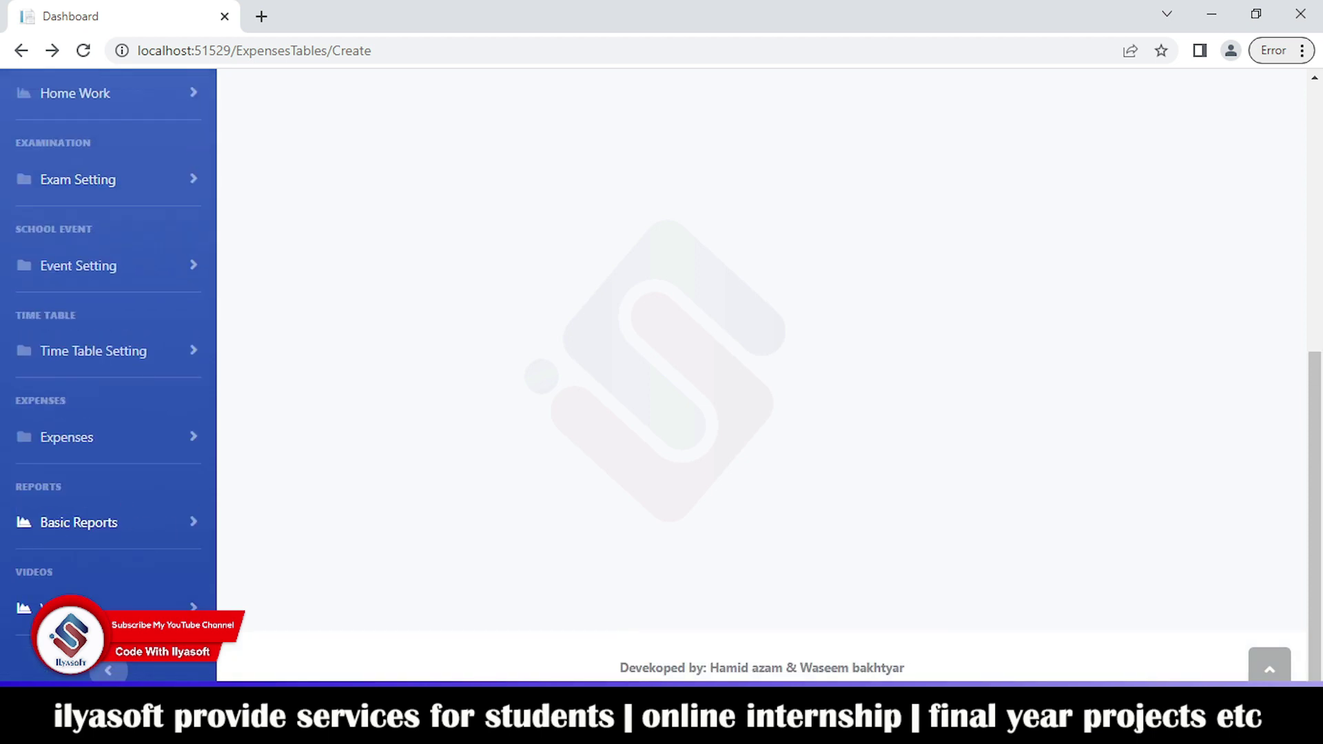
left_click(158, 606)
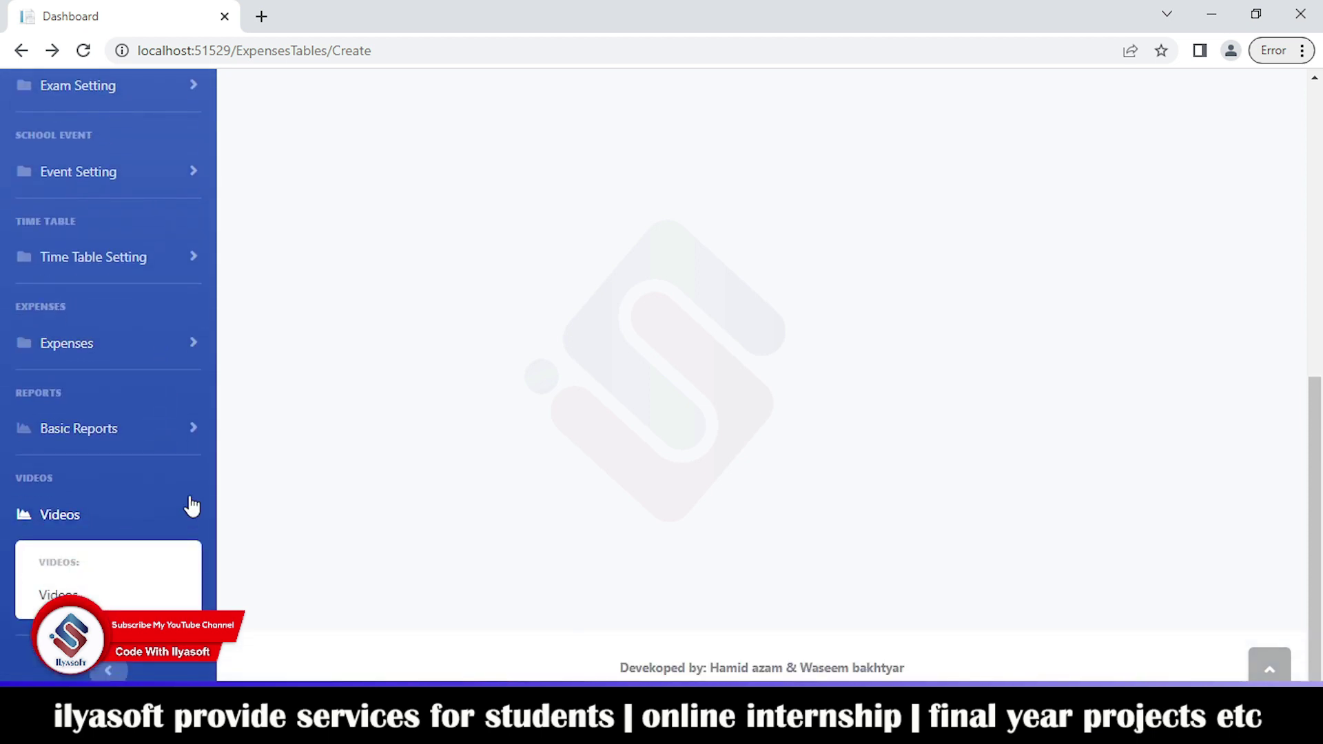
left_click(112, 672)
scroll(400, 490, "up", 10)
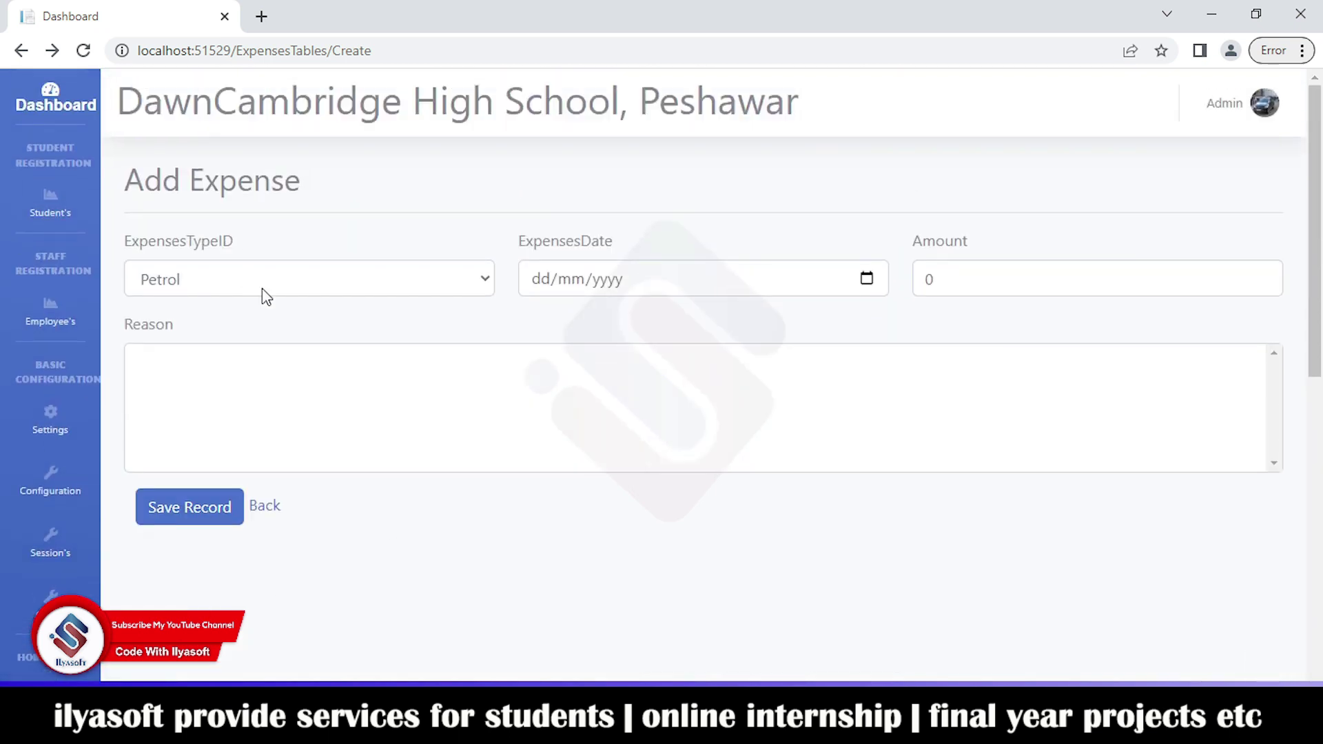
left_click(54, 219)
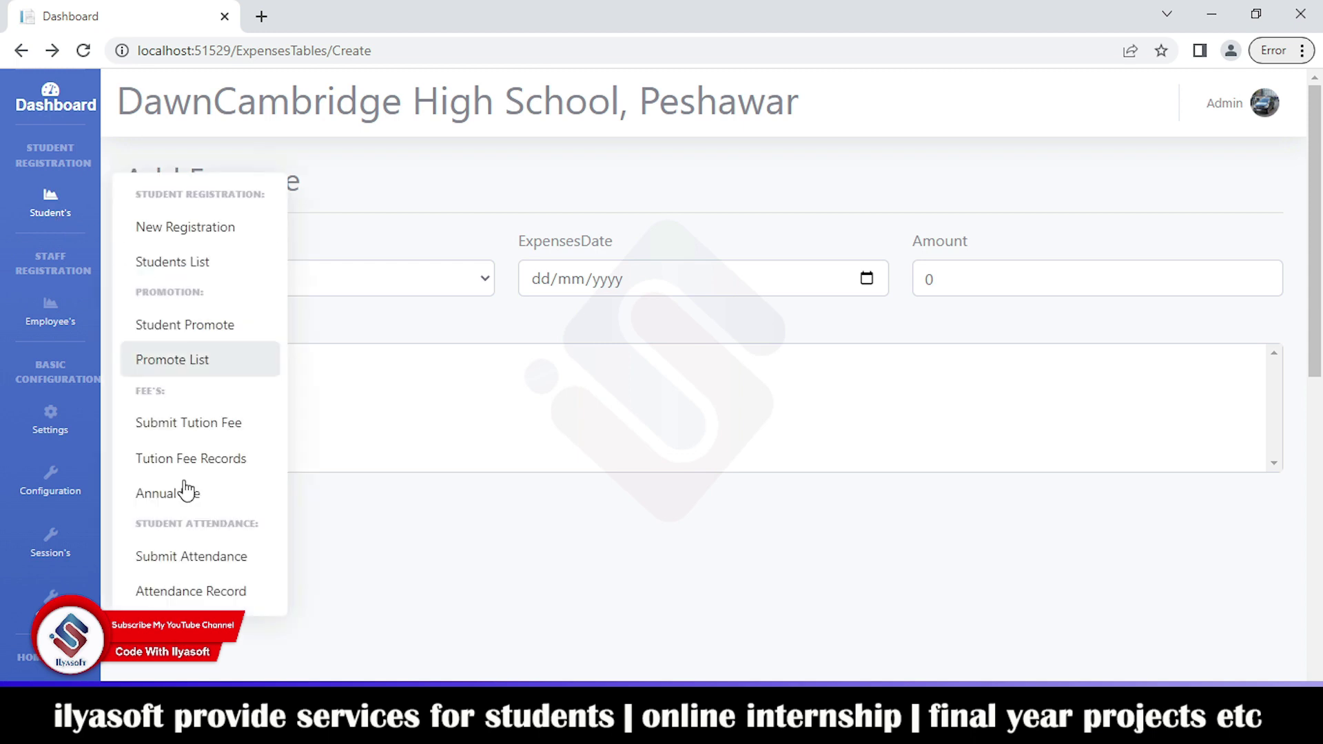
left_click(541, 357)
left_click(62, 104)
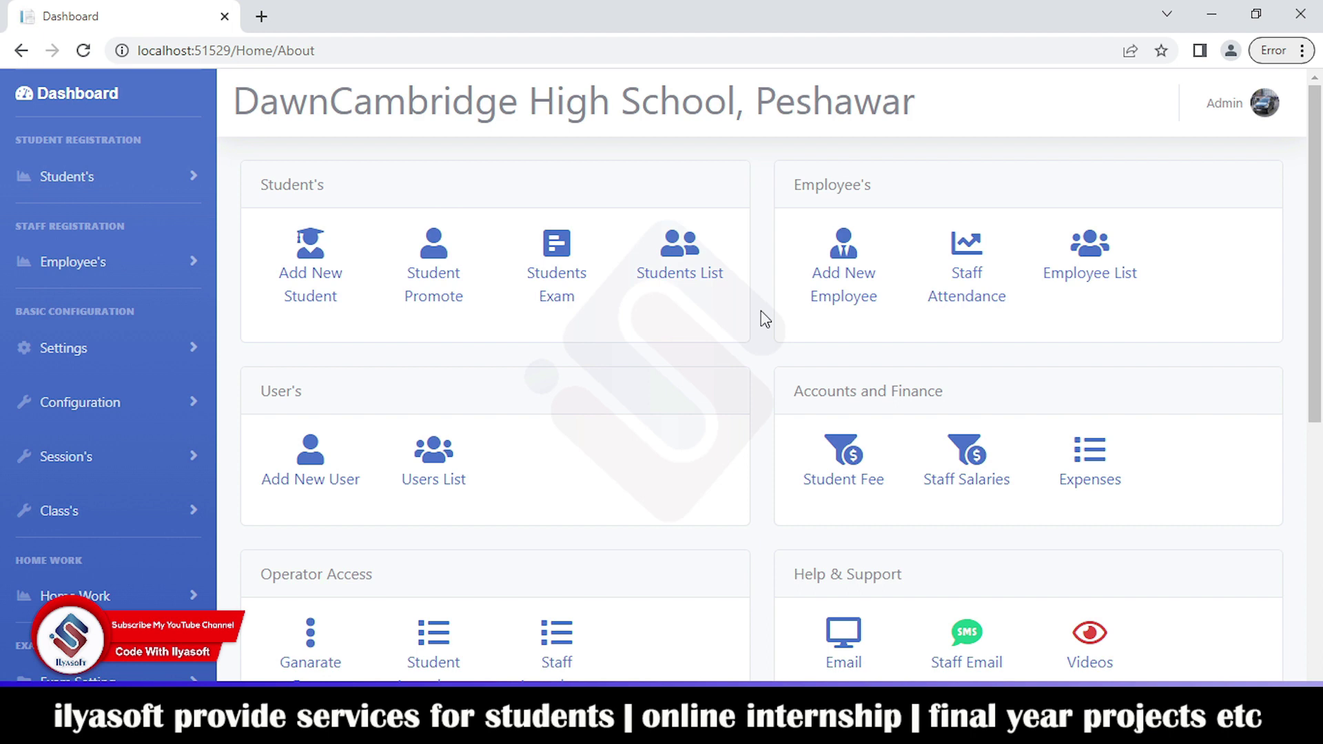
Step: Log out of the Admin account from the avatar menu and confirm in the Ready to Leave dialog
scroll(827, 304, "down", 4)
scroll(830, 301, "up", 3)
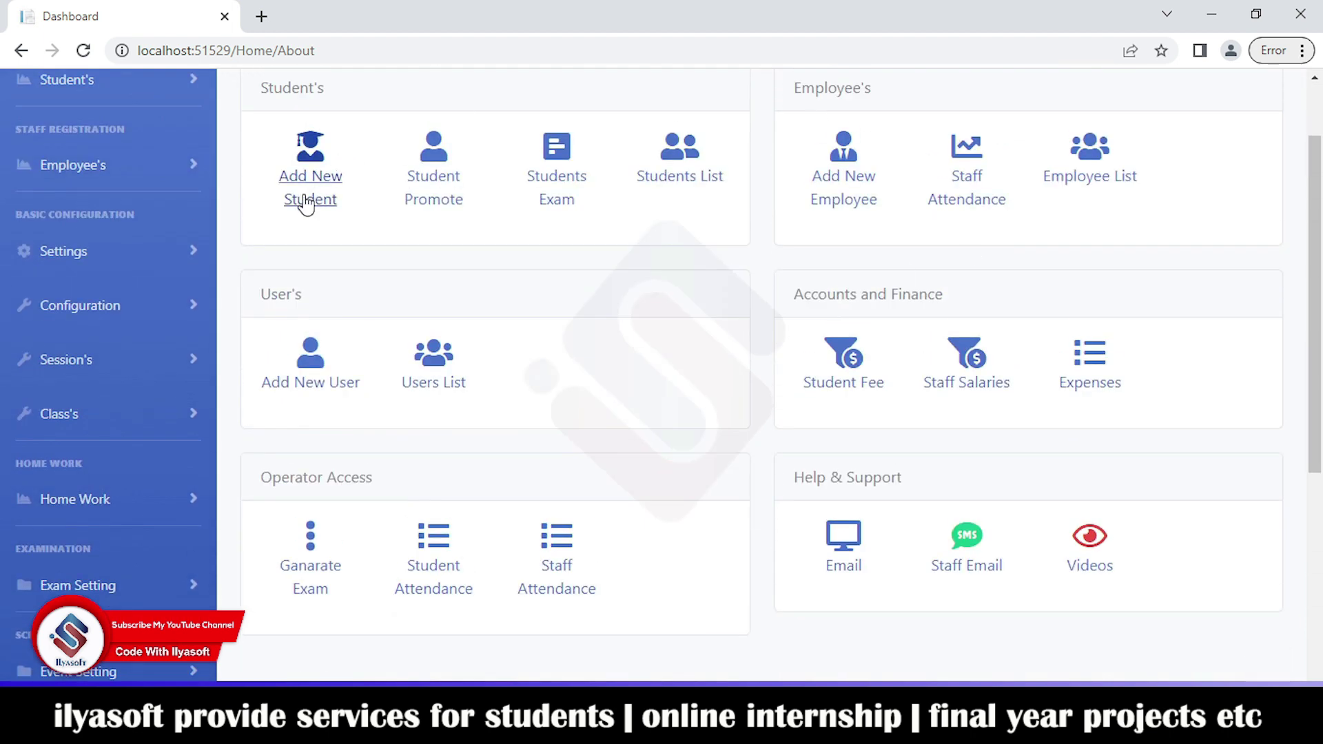
scroll(428, 384, "up", 2)
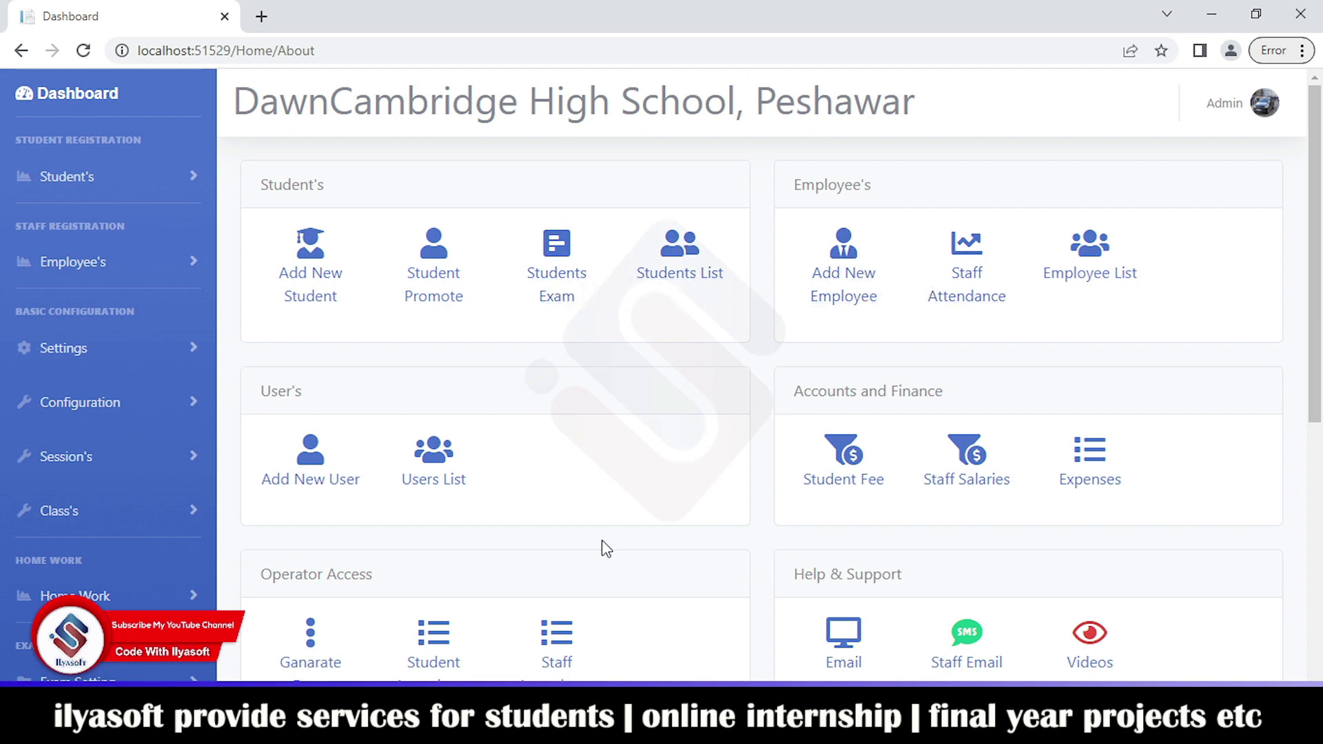
scroll(414, 473, "down", 3)
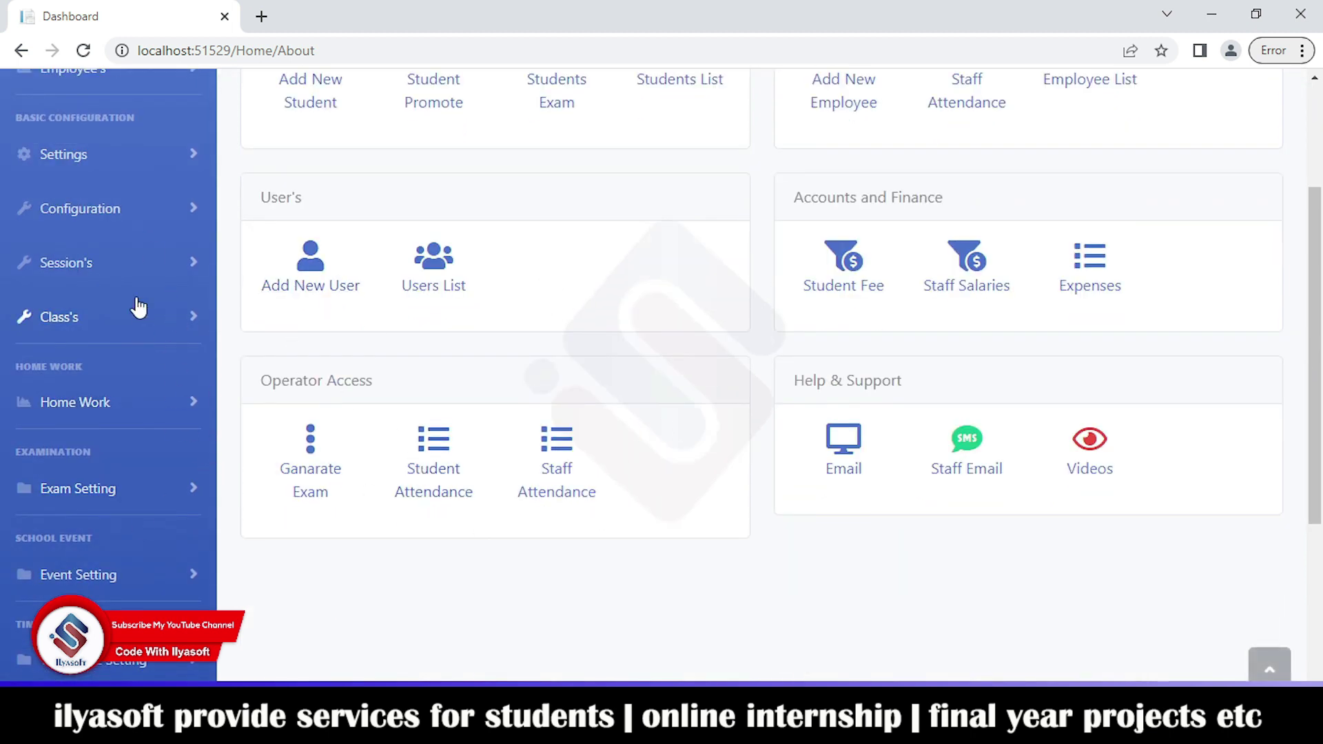
scroll(570, 476, "up", 3)
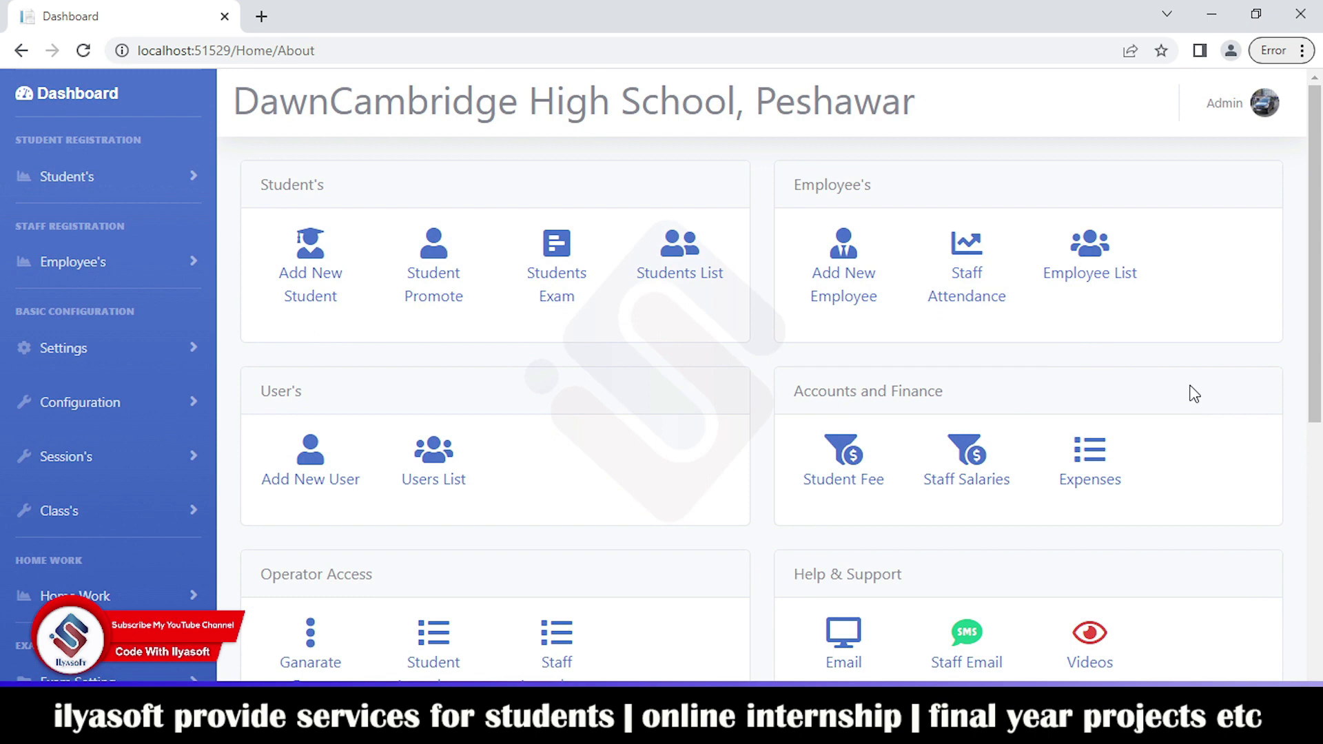
left_click(1264, 110)
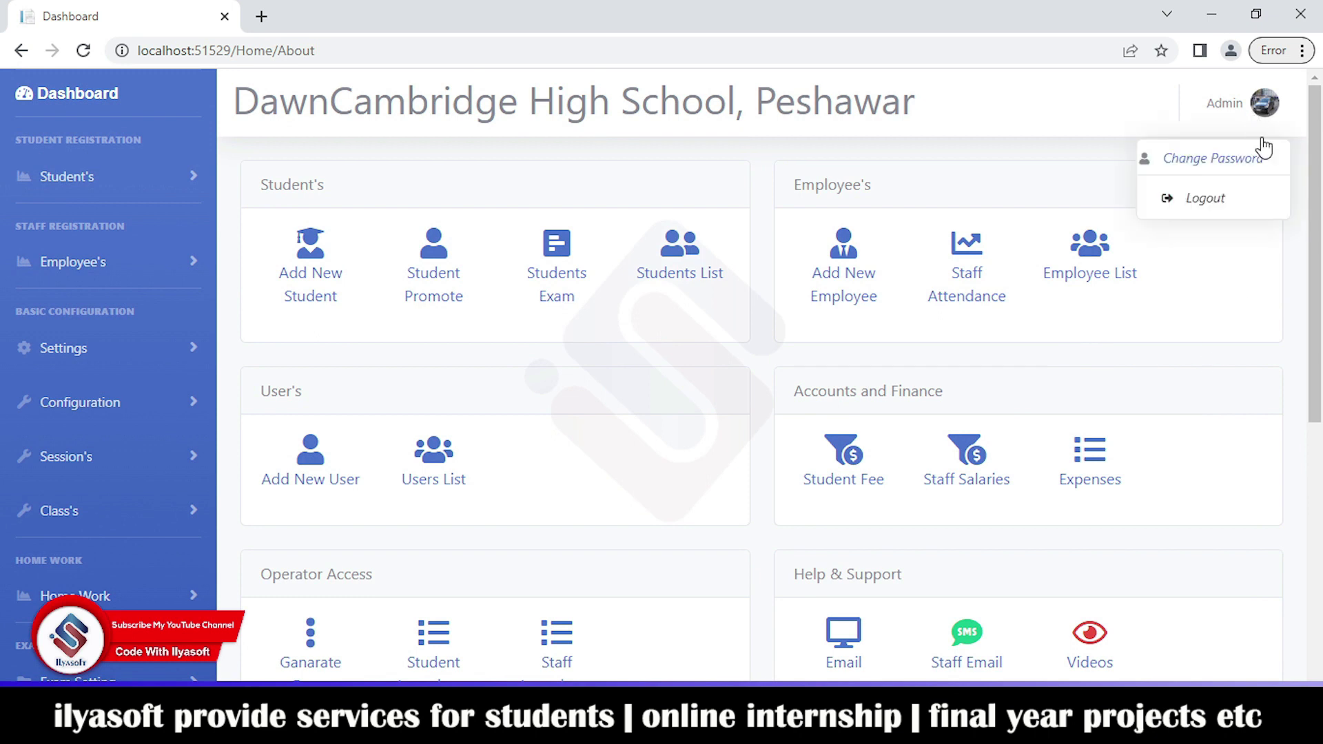
left_click(1233, 204)
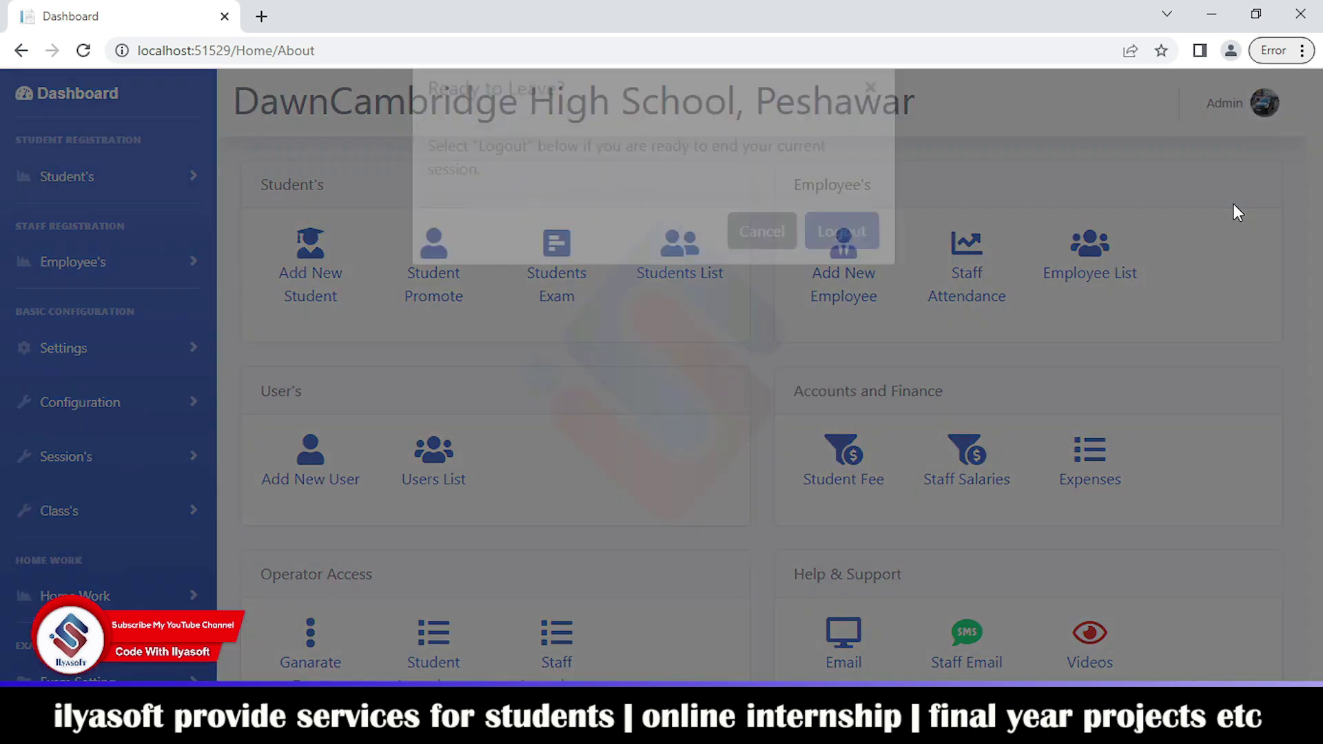
left_click(854, 281)
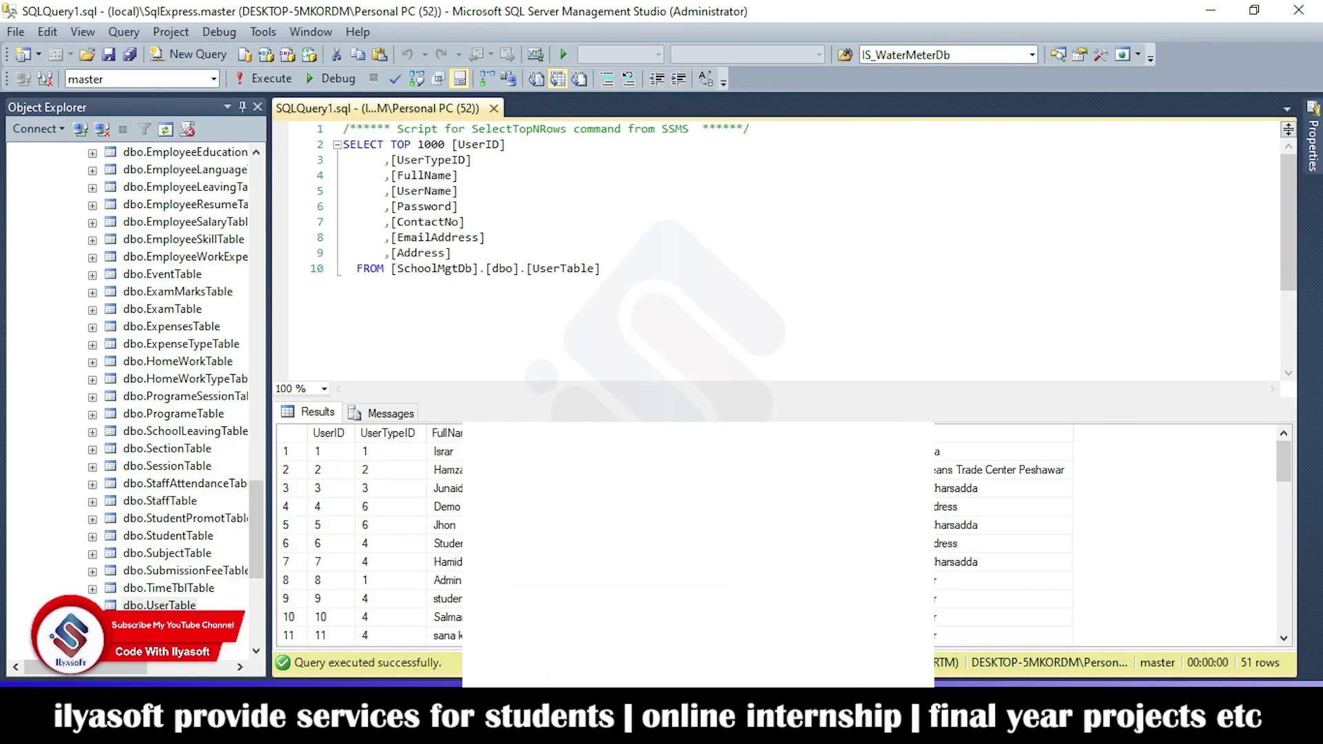
Step: Select the top 1000 rows of dbo.UserTypeTable and note that the Operator type has ID 2
scroll(393, 496, "down", 1)
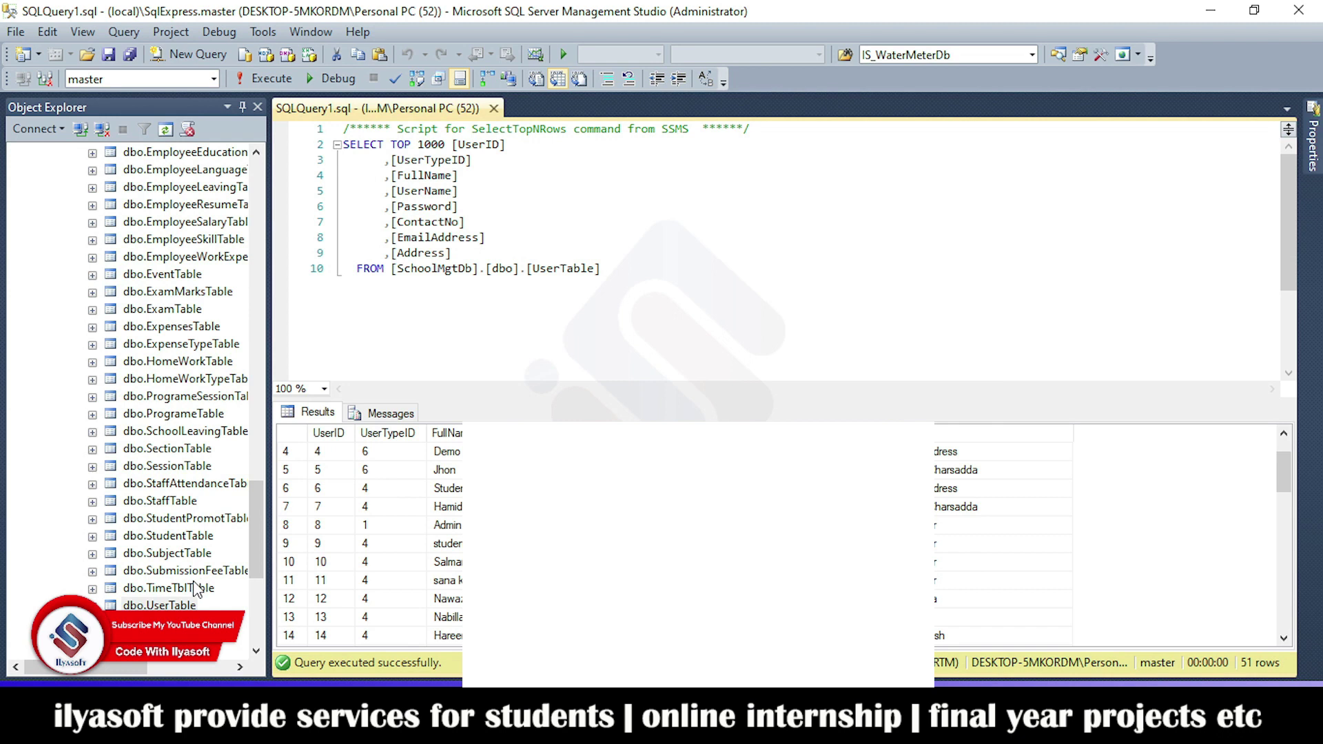
right_click(161, 622)
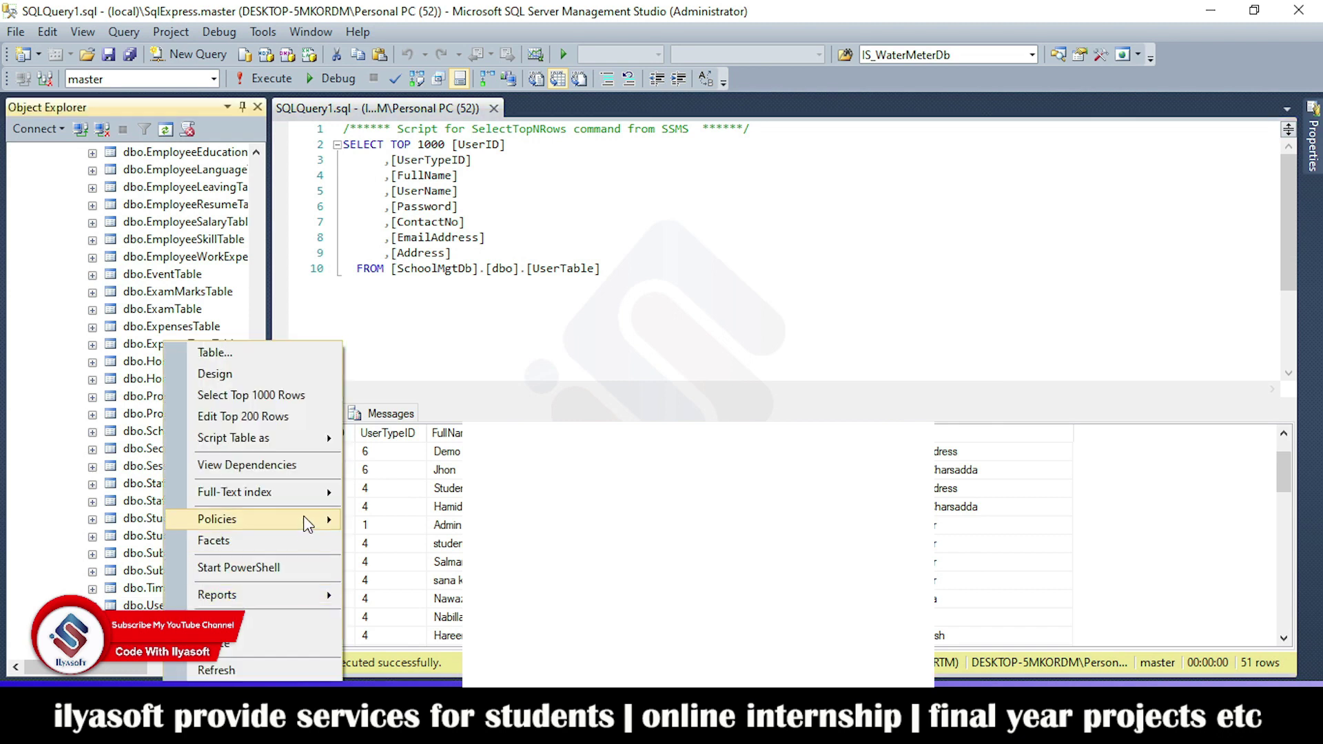
left_click(221, 393)
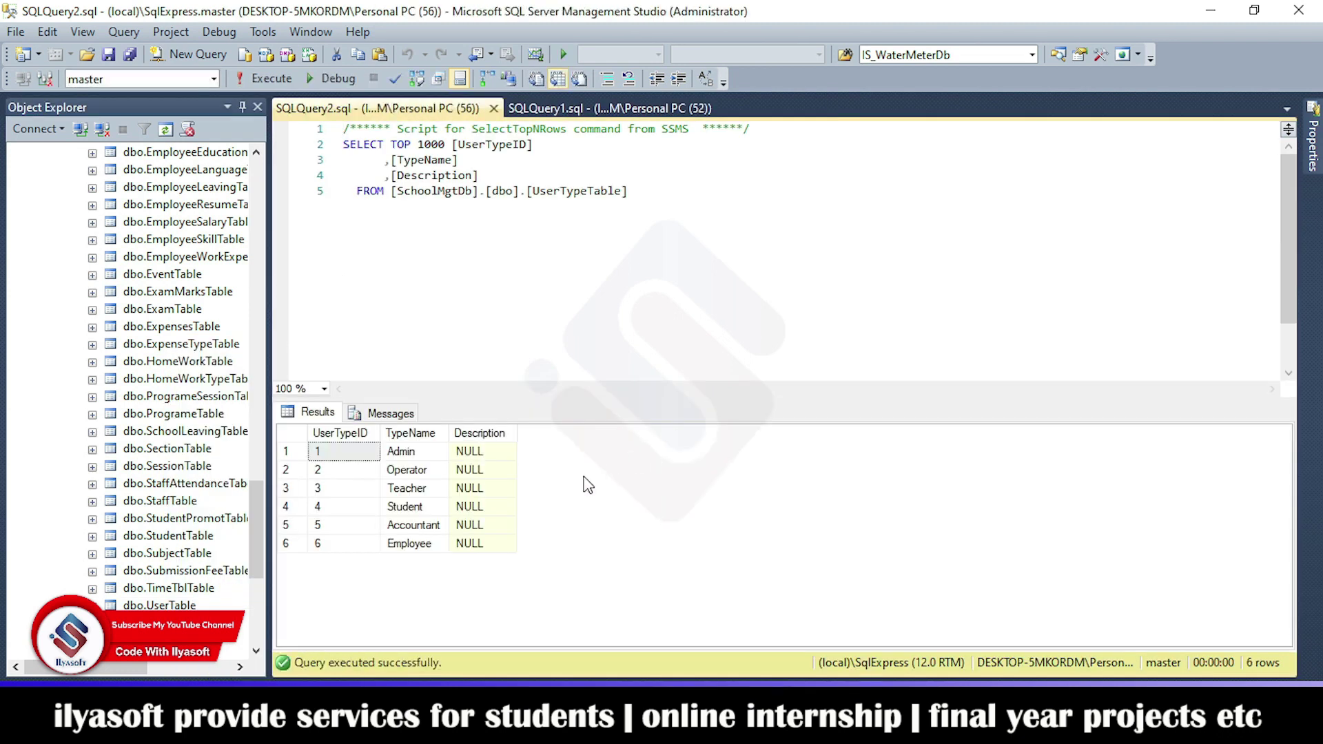
left_click(422, 469)
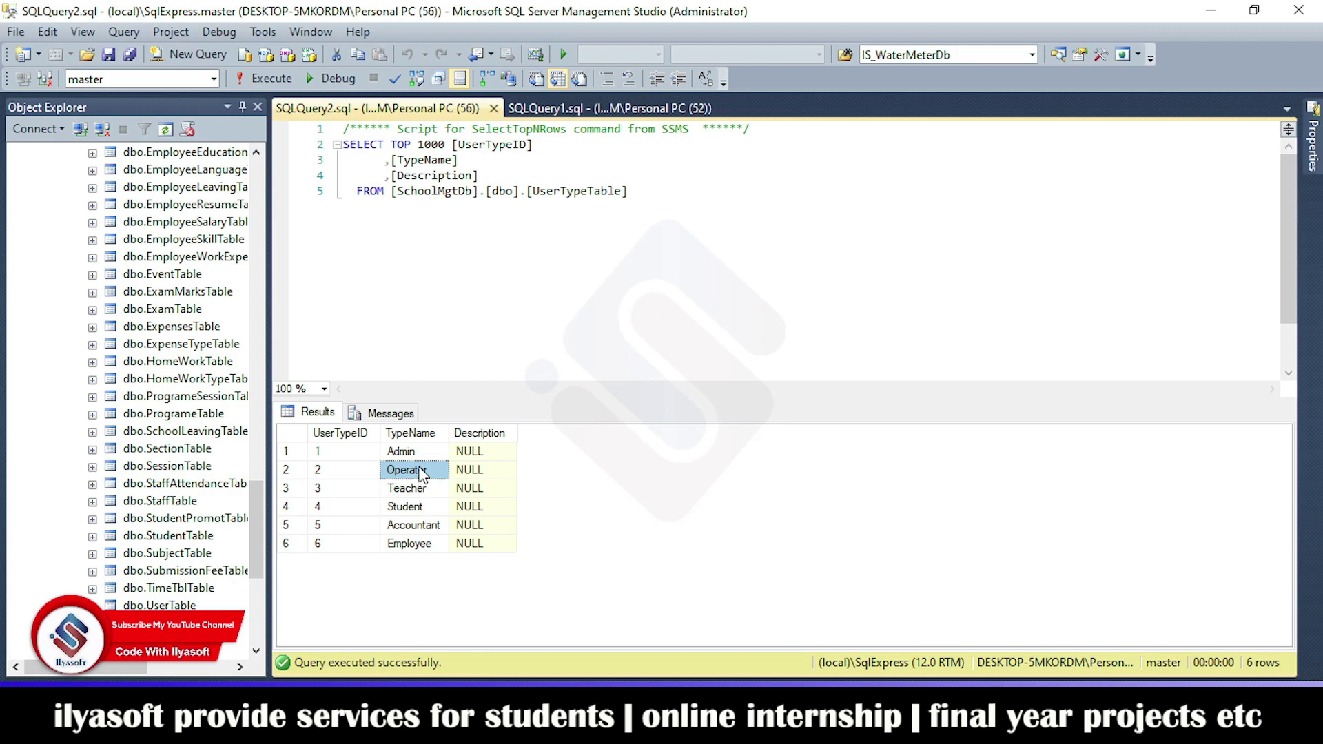
left_click(339, 472)
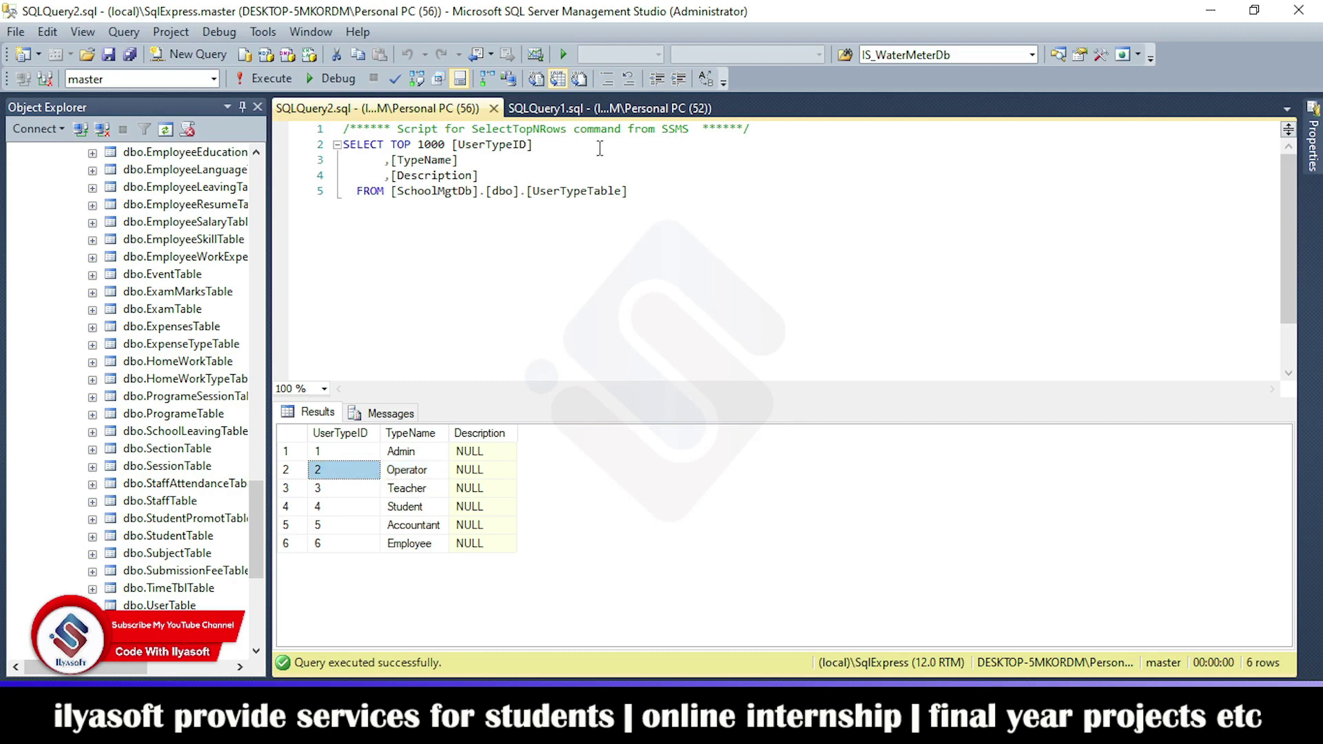
Step: Back in the UserTable results, inspect row 34's type-2 user and their e-mail entry, then autofill the login username
left_click(592, 109)
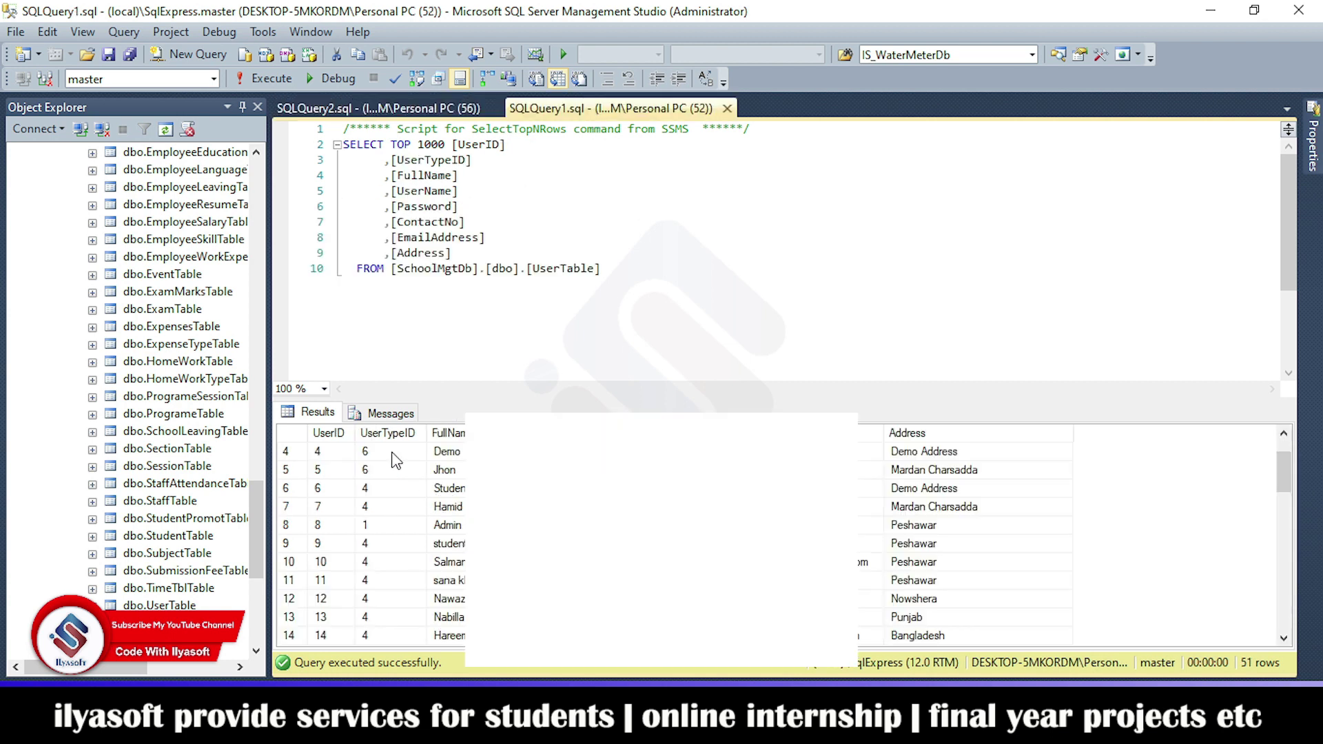
scroll(397, 460, "down", 10)
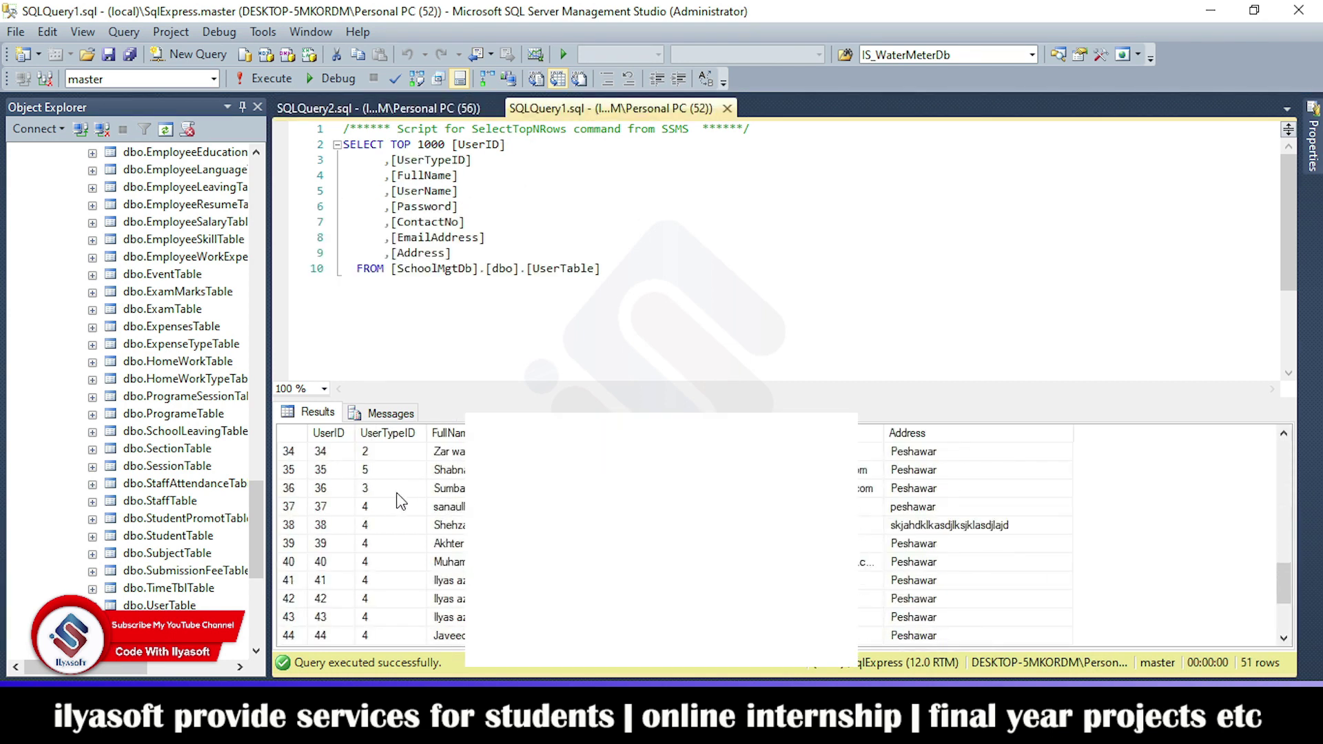
left_click(448, 452)
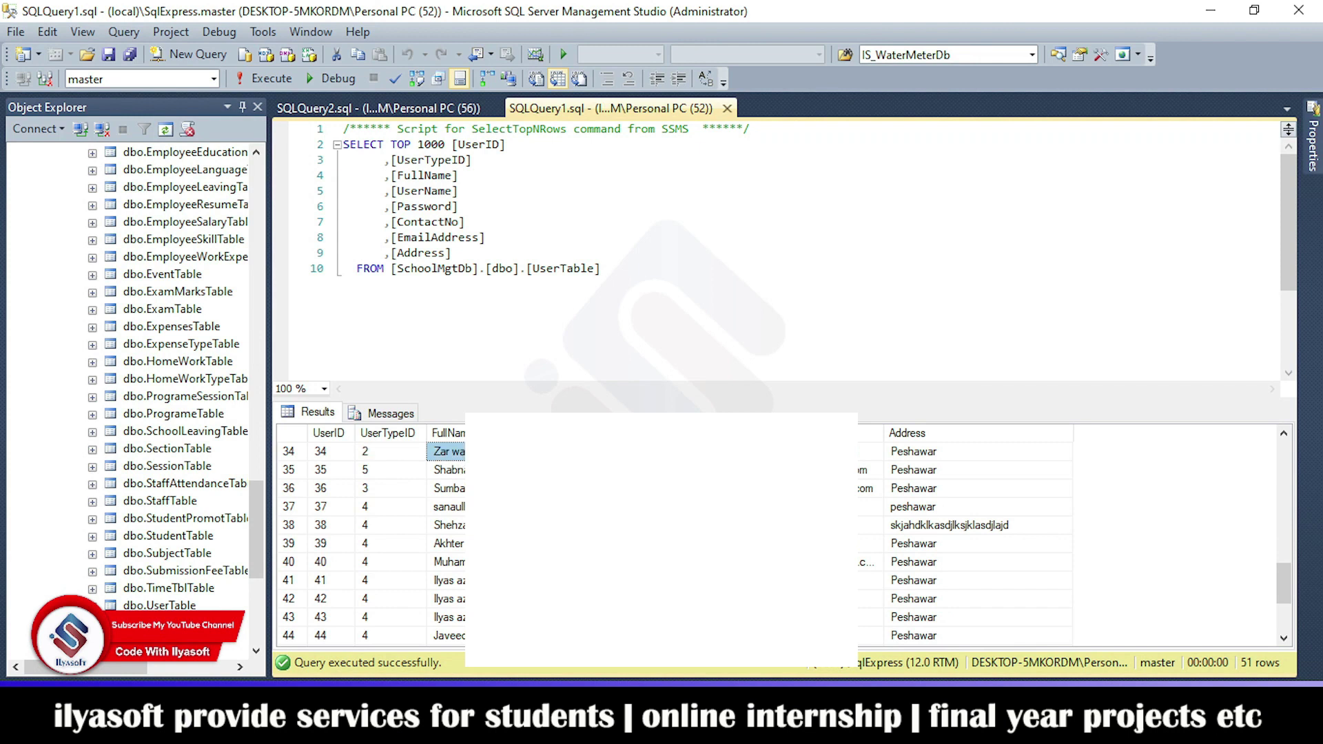
left_click(871, 452)
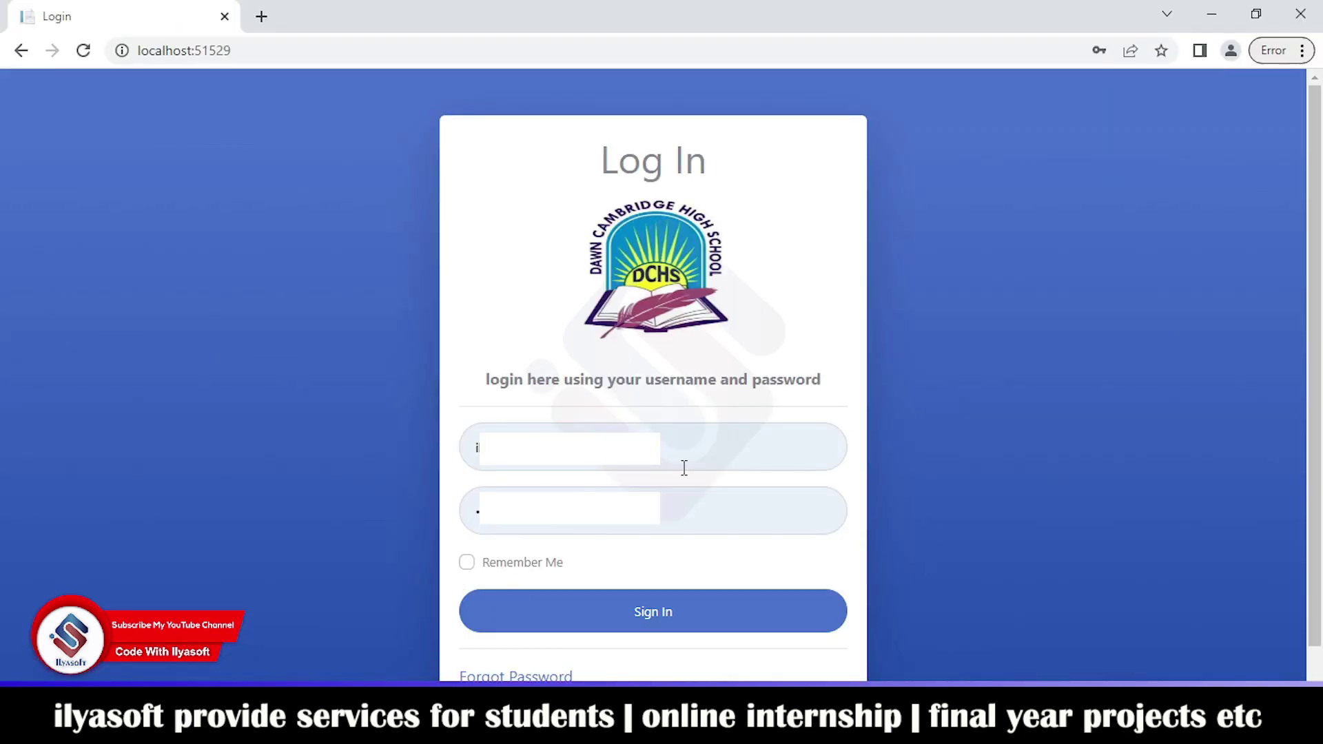
left_click(684, 468)
Step: Sign in with the saved operator login and password, save it in Chrome, and peek at Configuration
left_click(540, 527)
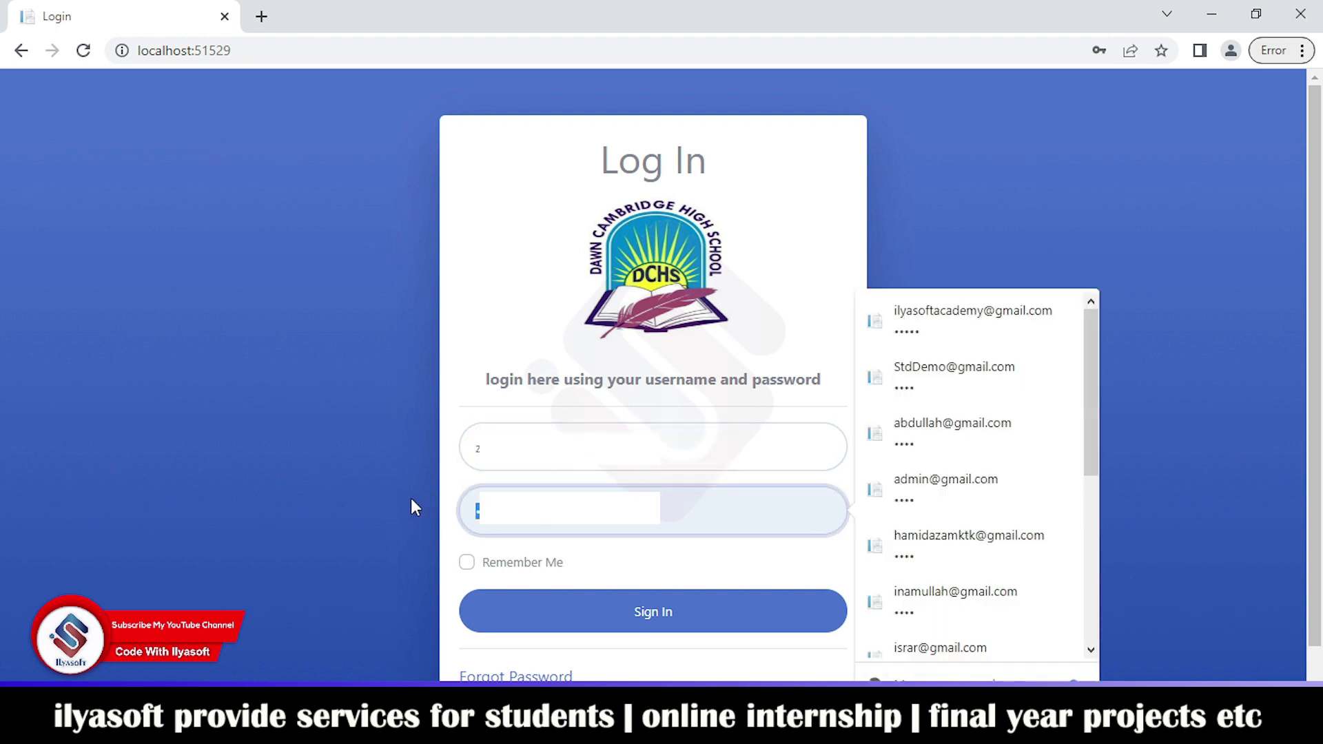
type("1")
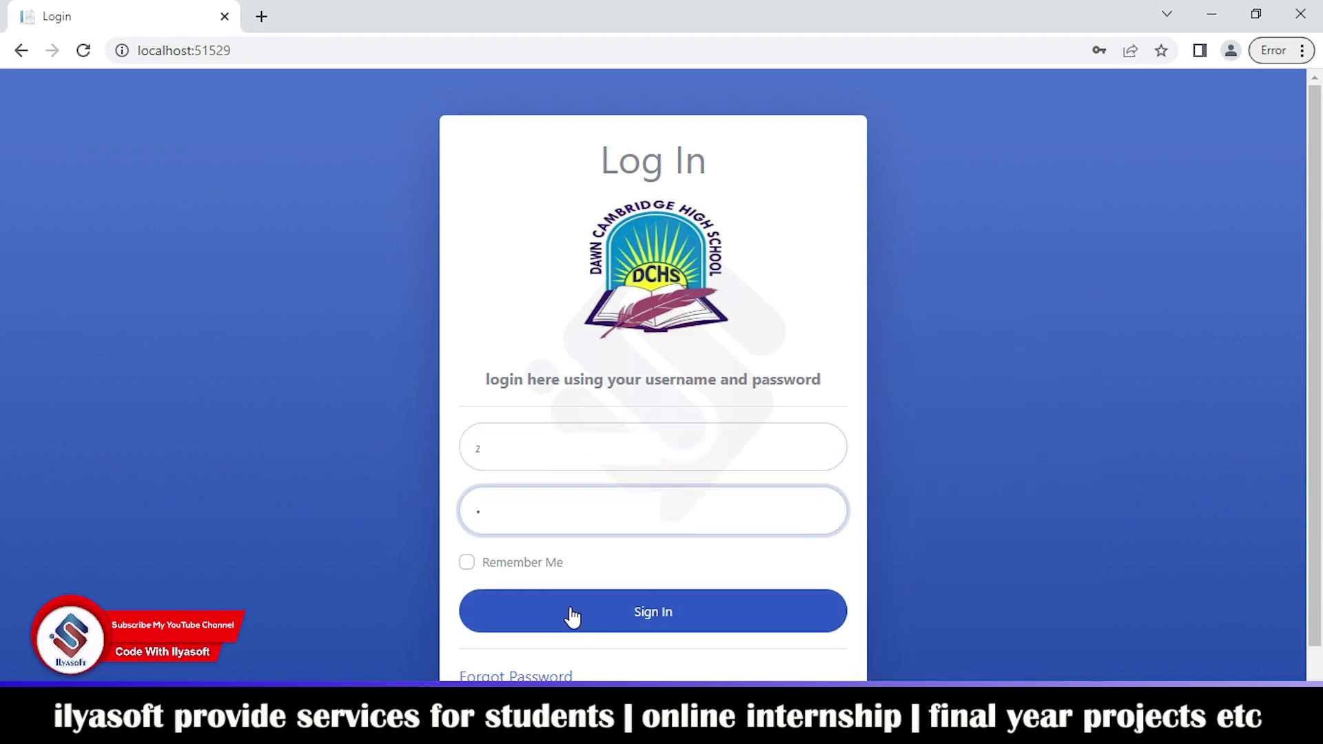
left_click(572, 613)
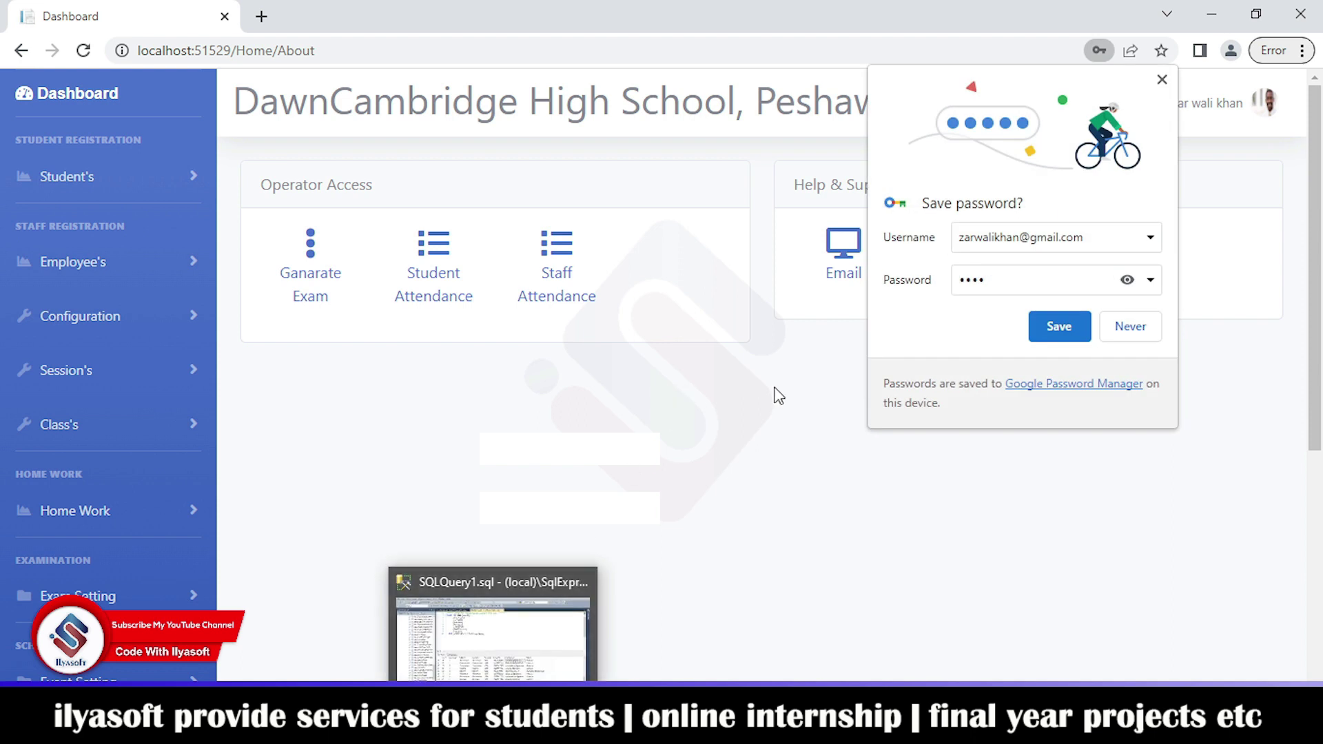
left_click(1061, 330)
scroll(103, 313, "down", 6)
scroll(103, 313, "up", 6)
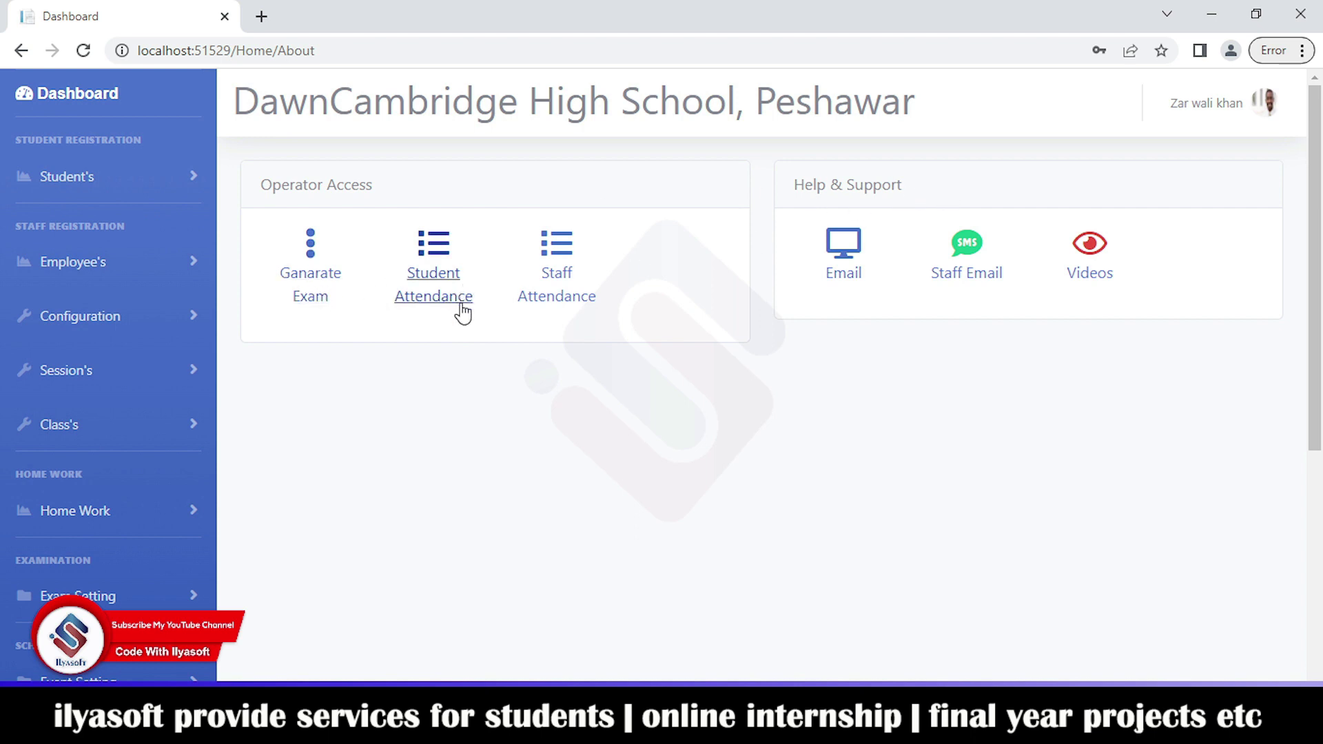
left_click(199, 308)
left_click(199, 308)
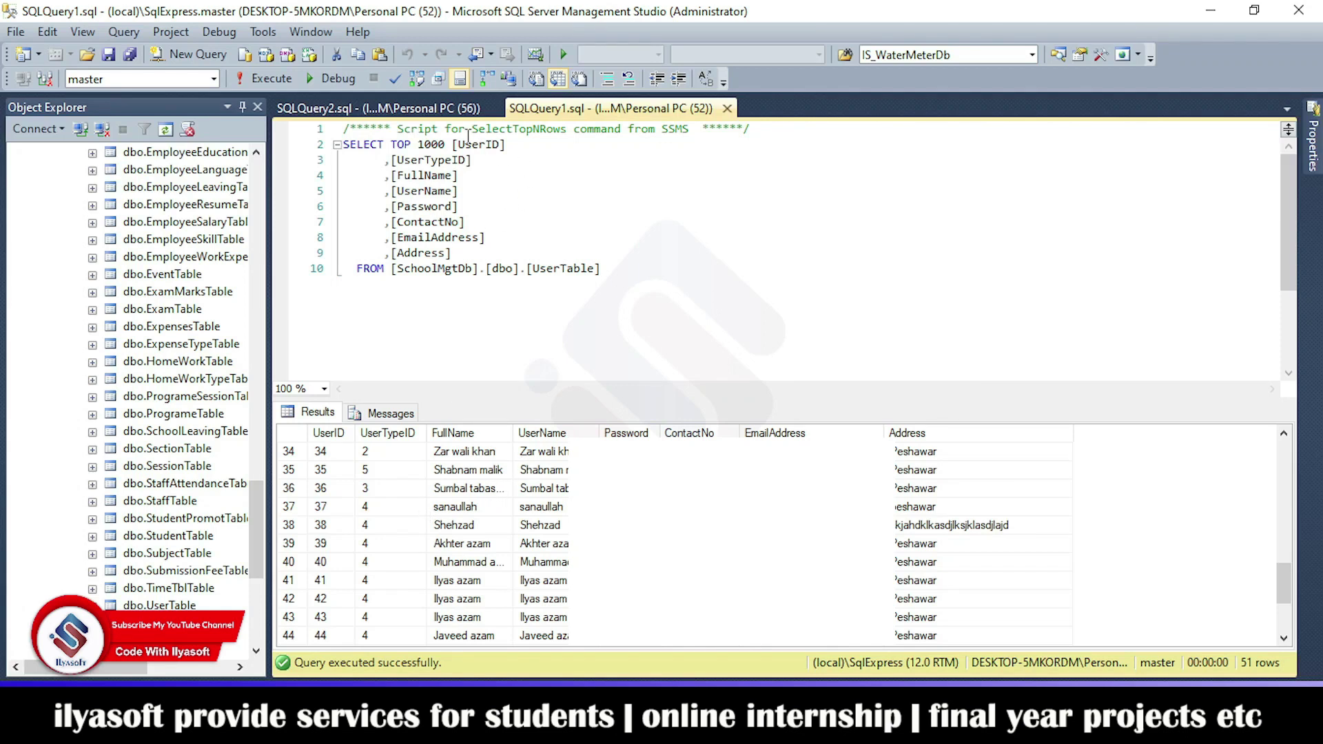
Step: Check the Student type's ID 4 in UserTypeTable, then return to the UserTable query and the browser
left_click(436, 113)
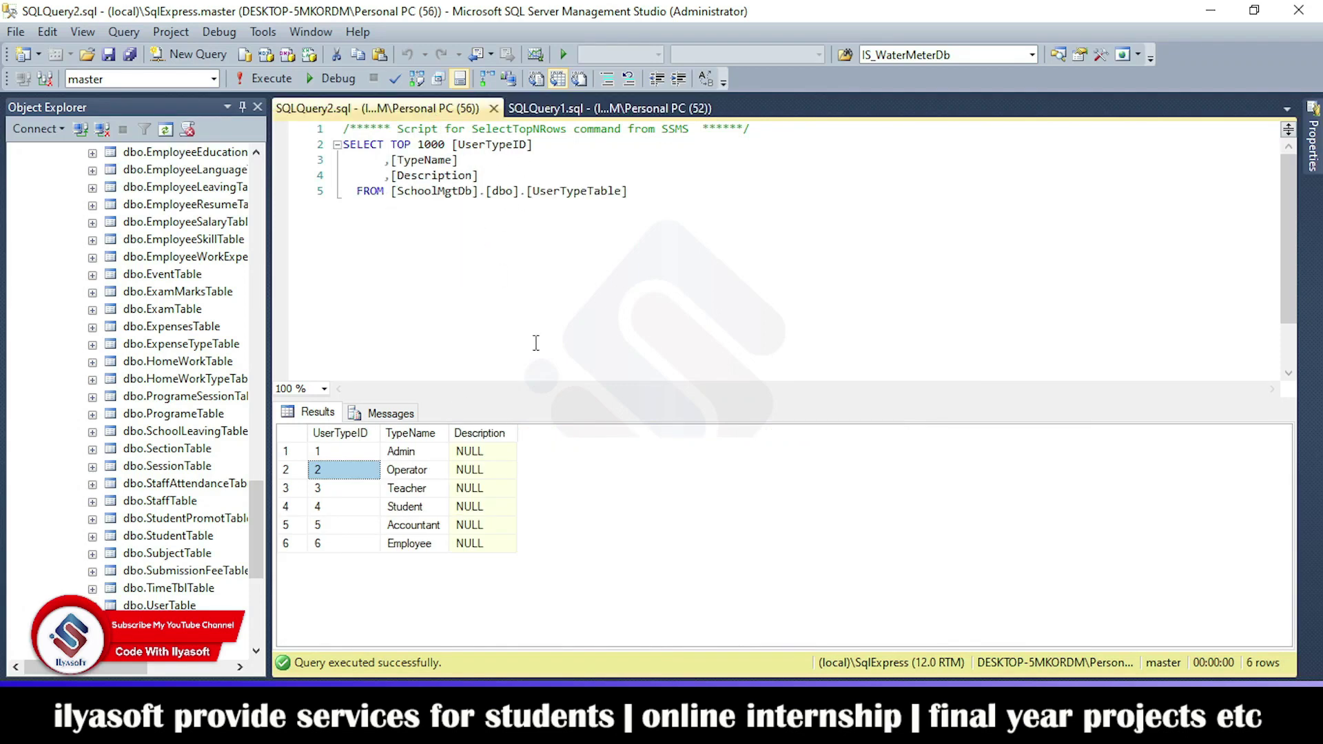
left_click(363, 510)
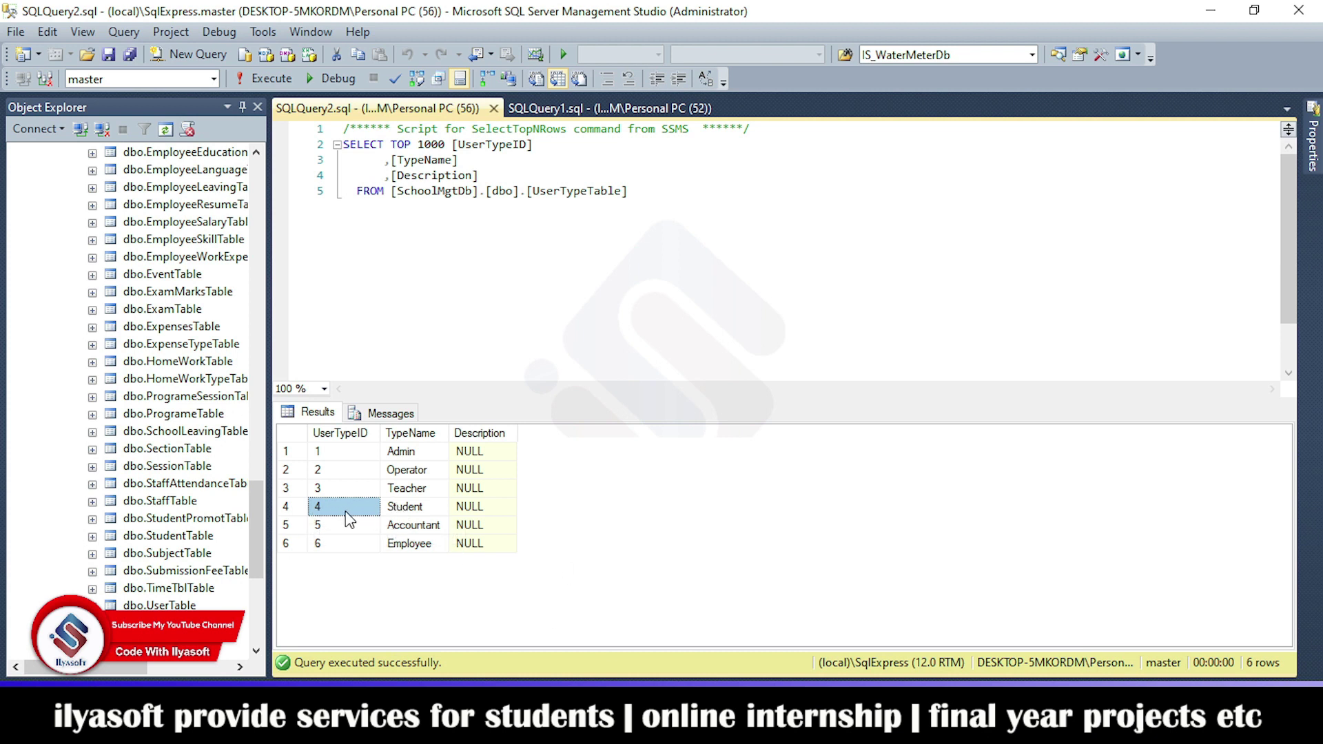
left_click(613, 111)
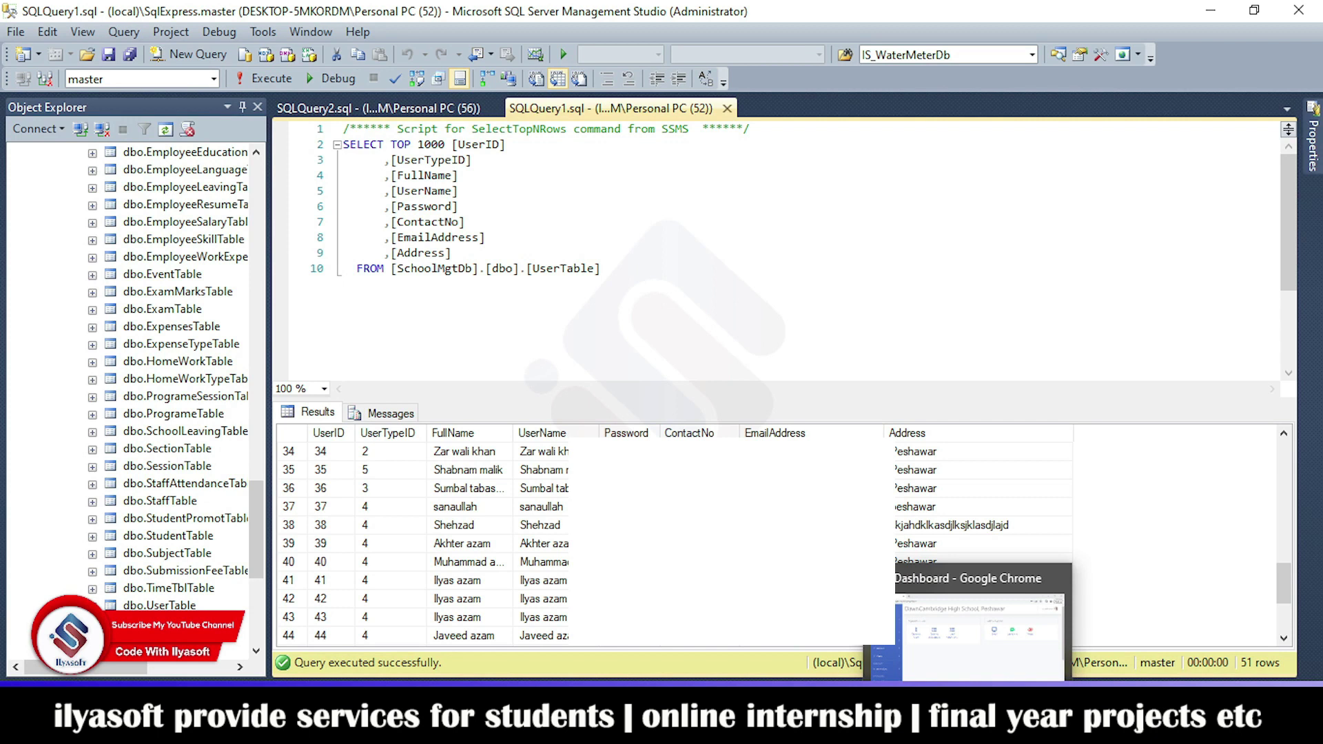
left_click(983, 731)
Step: Log out of the current session and confirm the logout
left_click(1211, 117)
left_click(1223, 217)
left_click(816, 272)
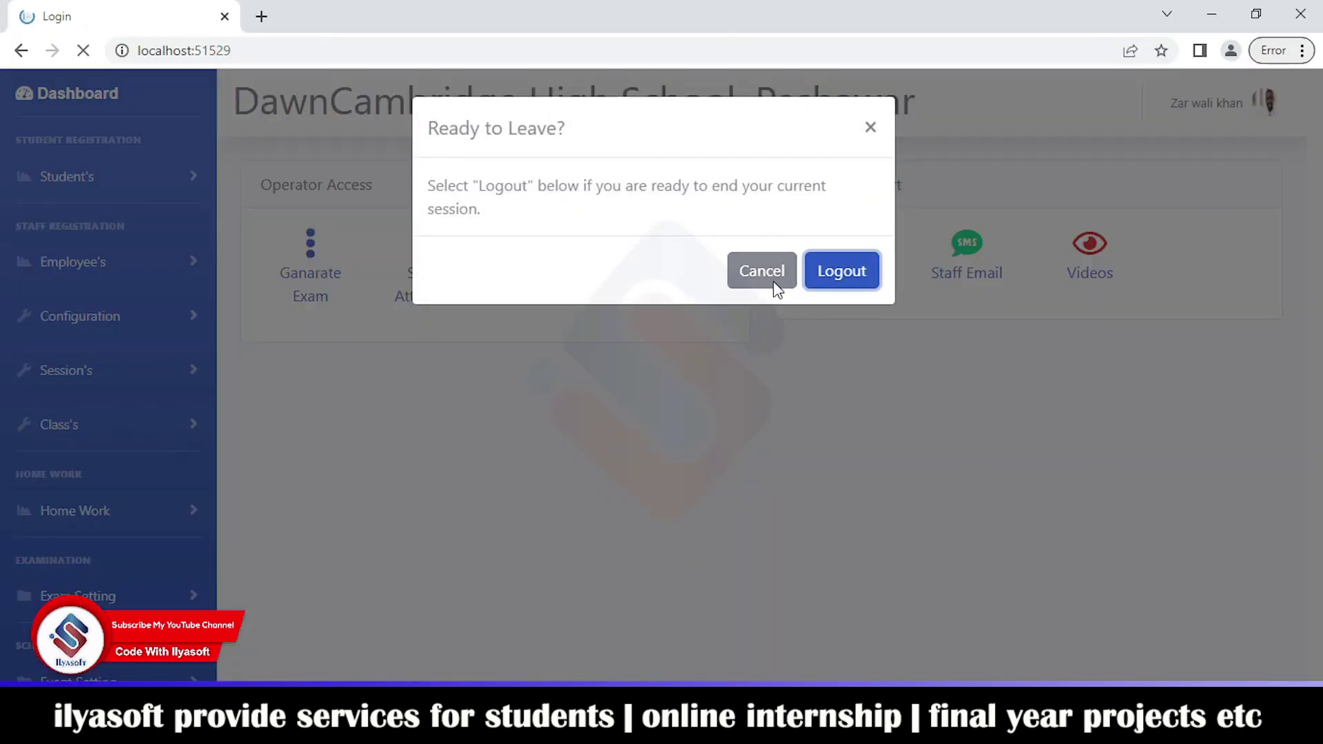
Step: Sign back in with the operator credentials, correcting the password after the first attempt is rejected
left_click(523, 449)
key("ctrl+a")
type("s")
left_click(510, 508)
key("ctrl+a")
type("1234")
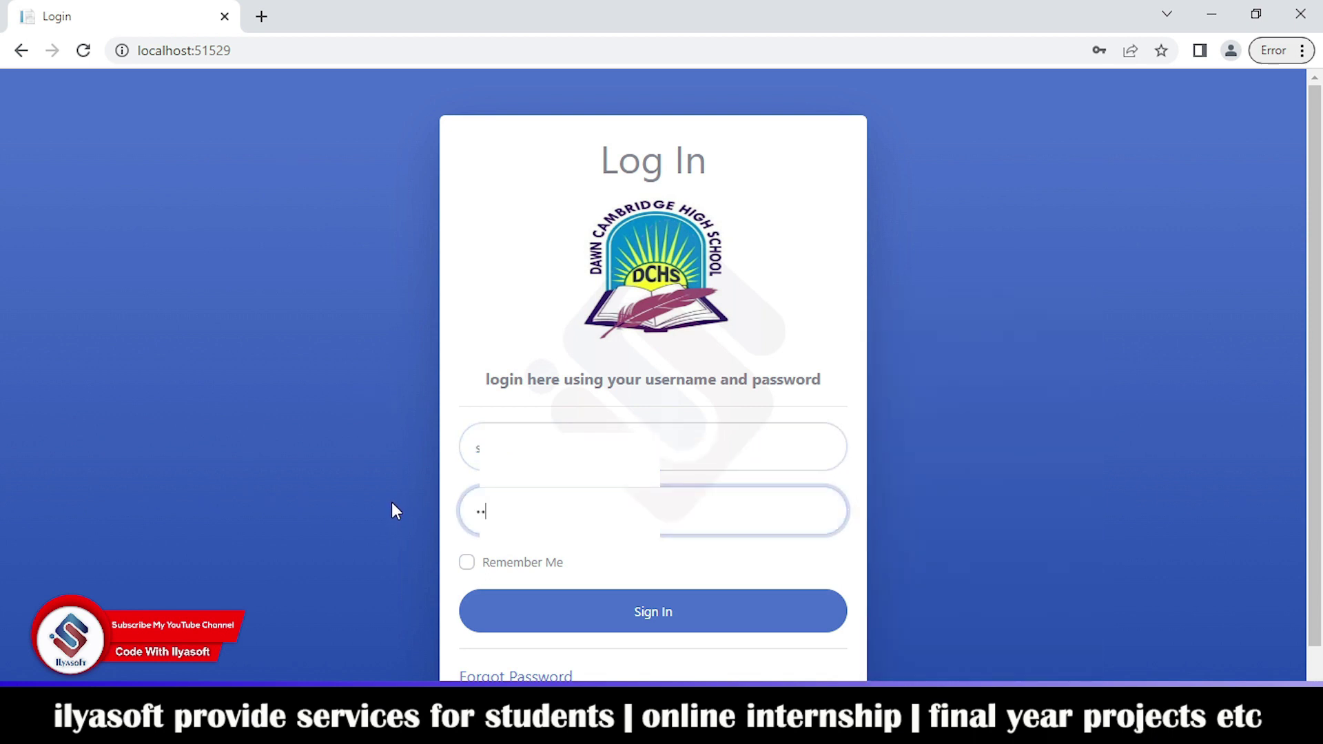
left_click(611, 599)
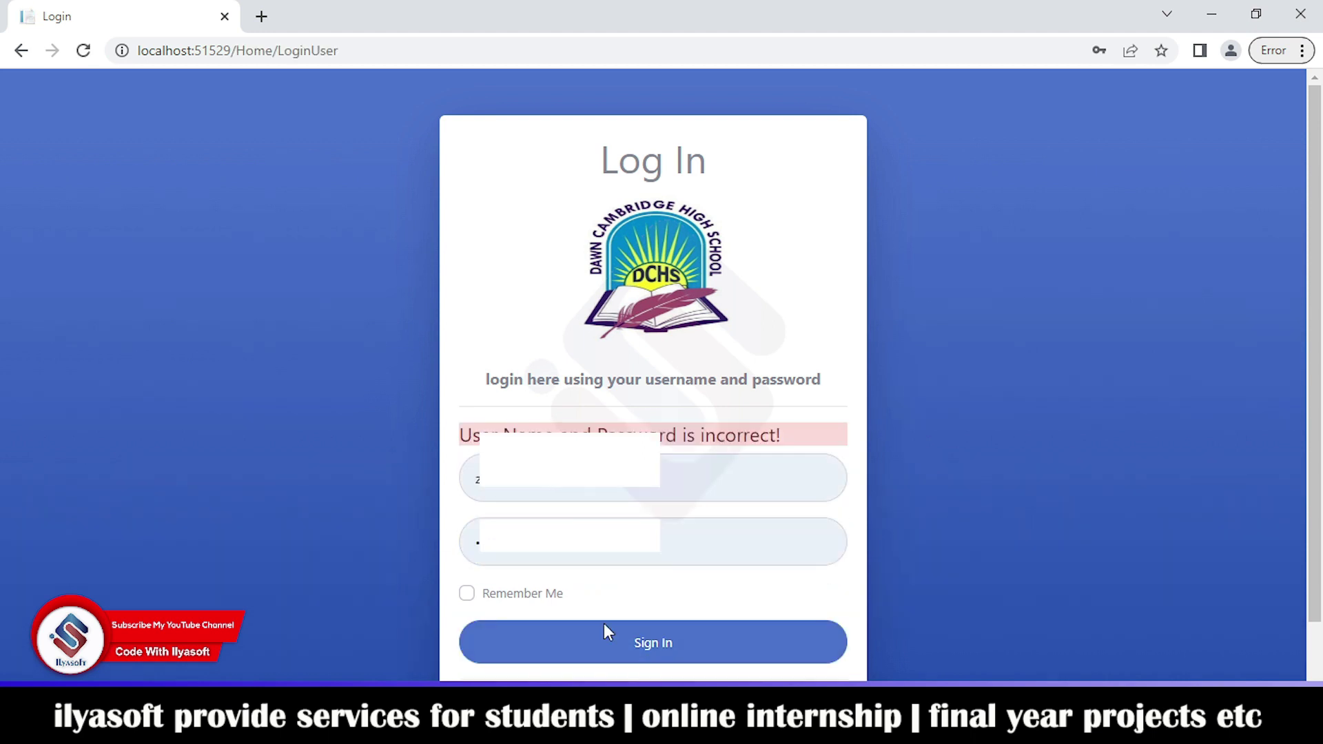
left_click(523, 542)
key("BackSpace")
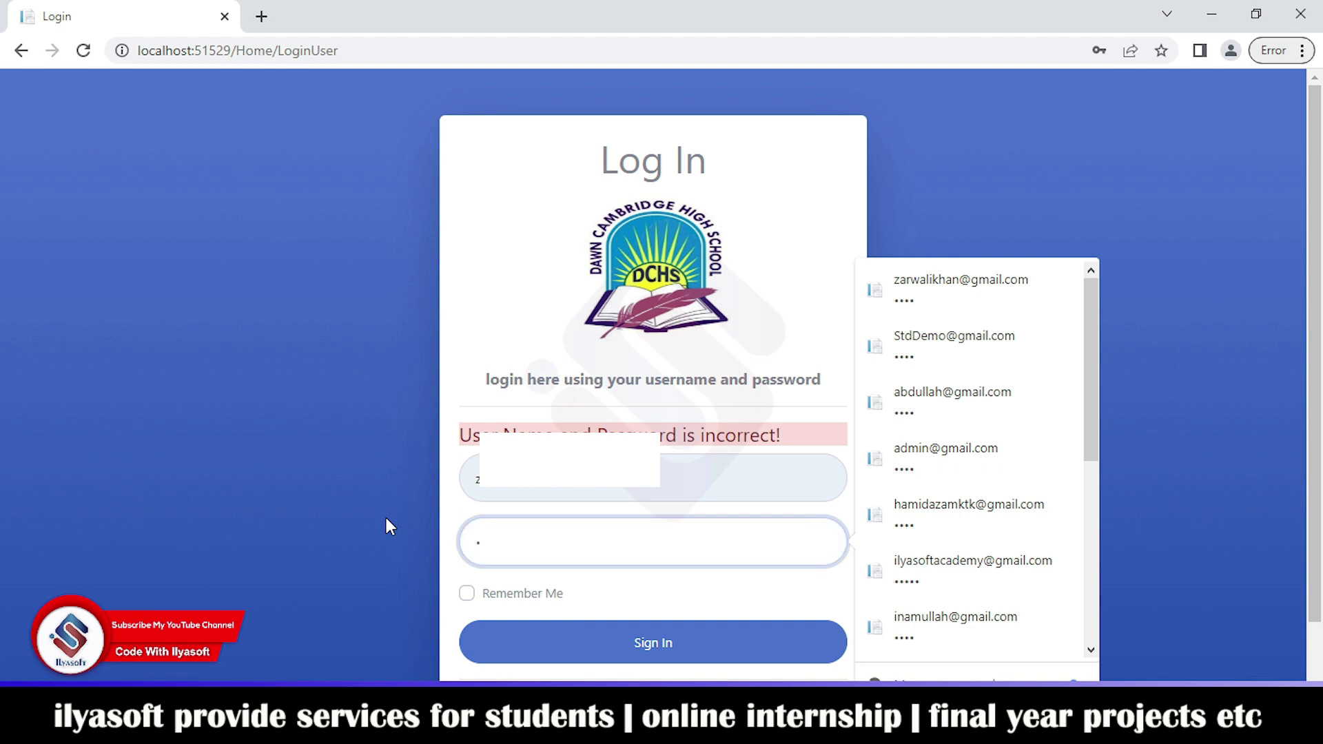
left_click(609, 643)
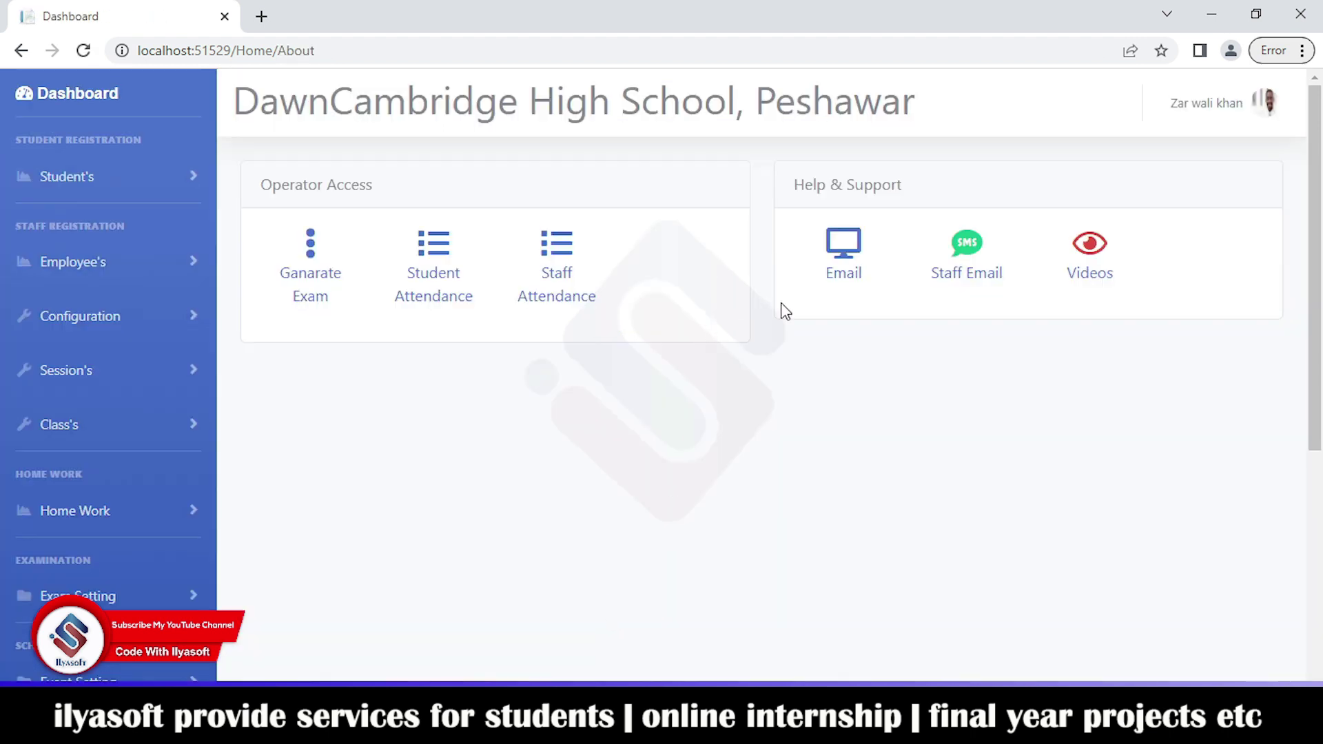
Step: Log out of the operator account again and confirm
left_click(1267, 102)
left_click(1208, 198)
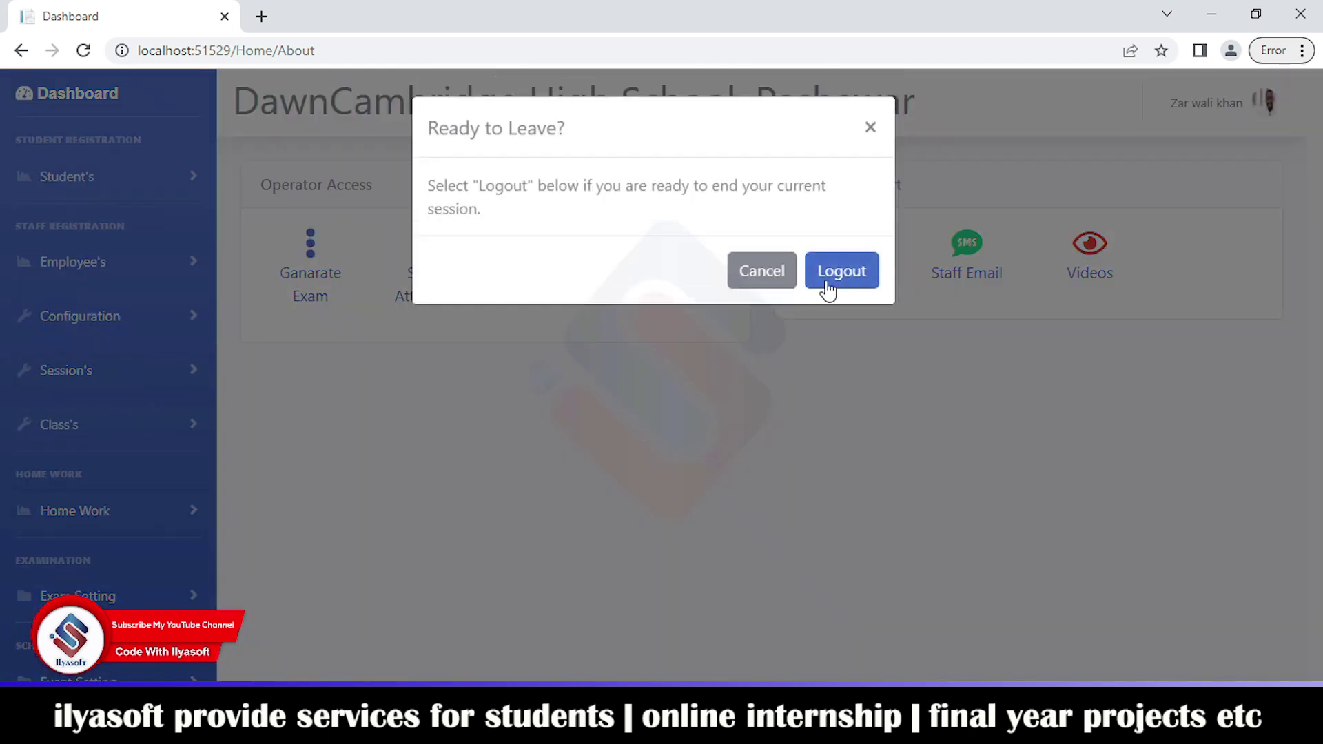
left_click(840, 271)
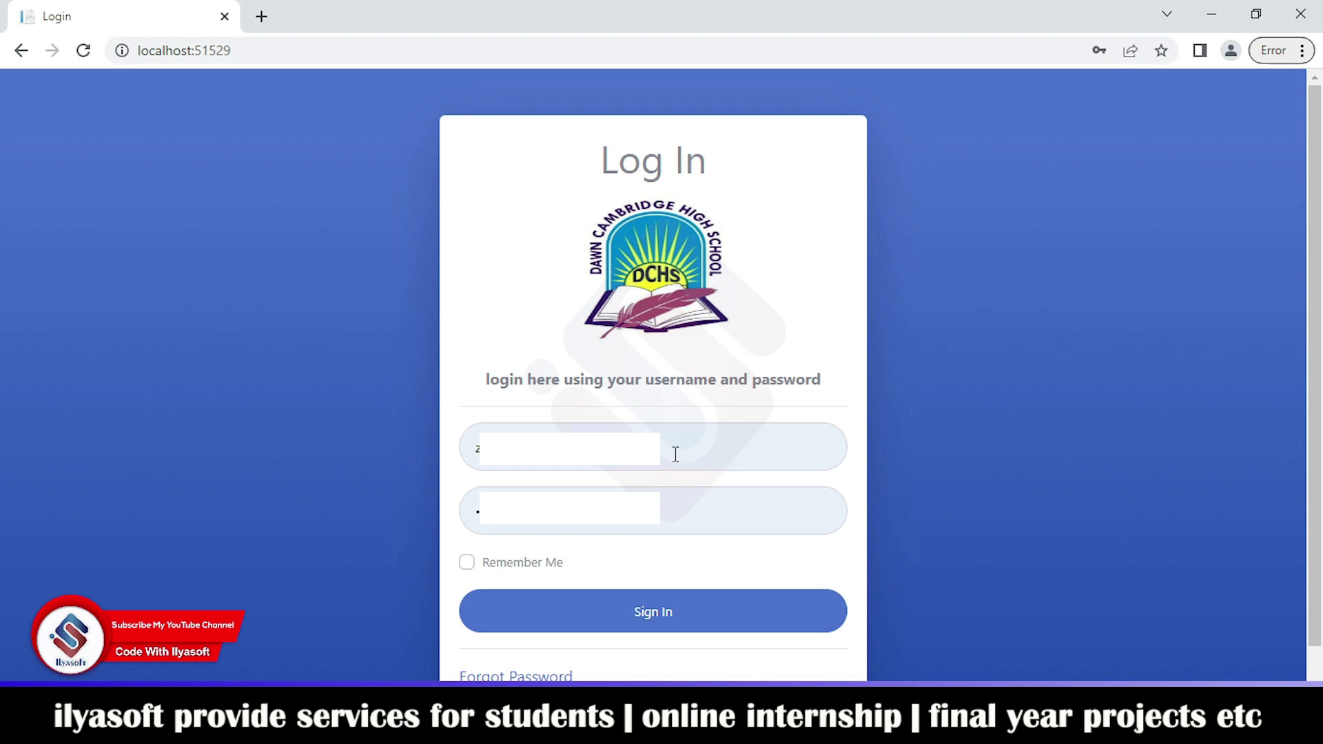
left_click(676, 454)
left_click(587, 600)
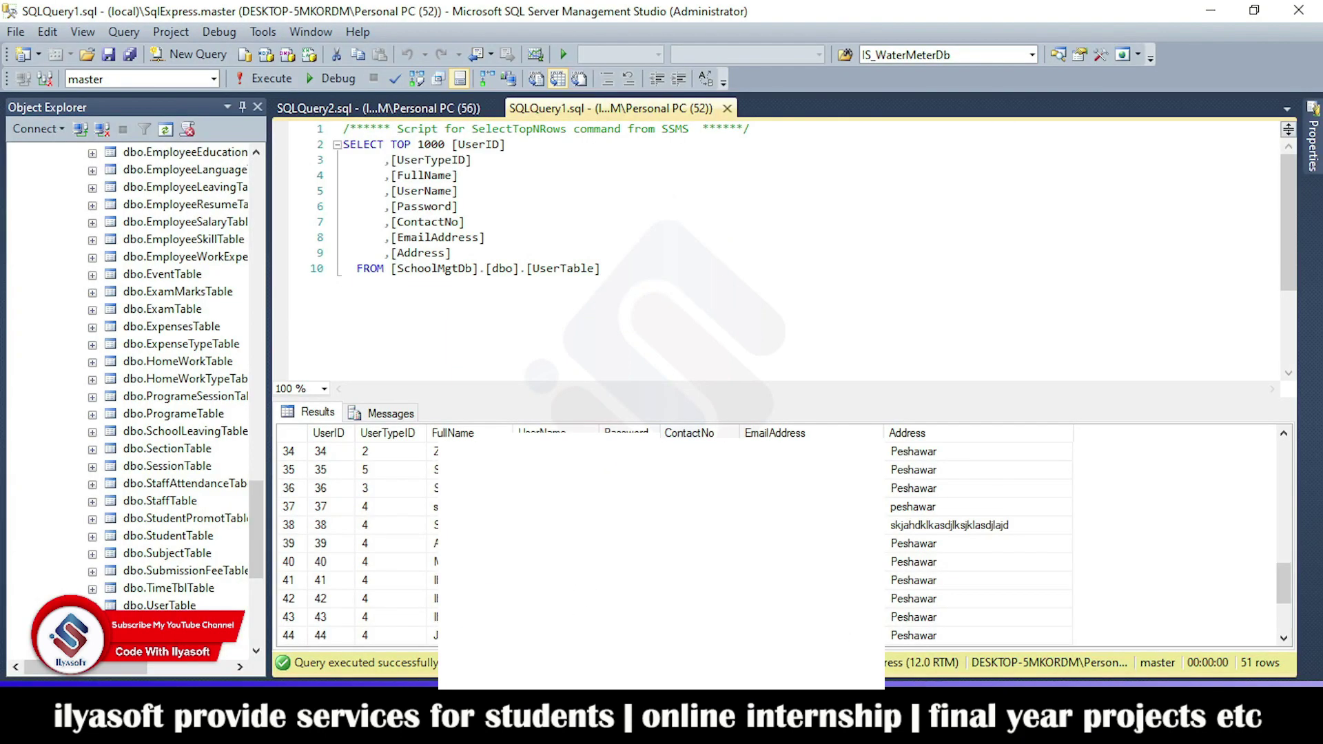
scroll(779, 545, "down", 1)
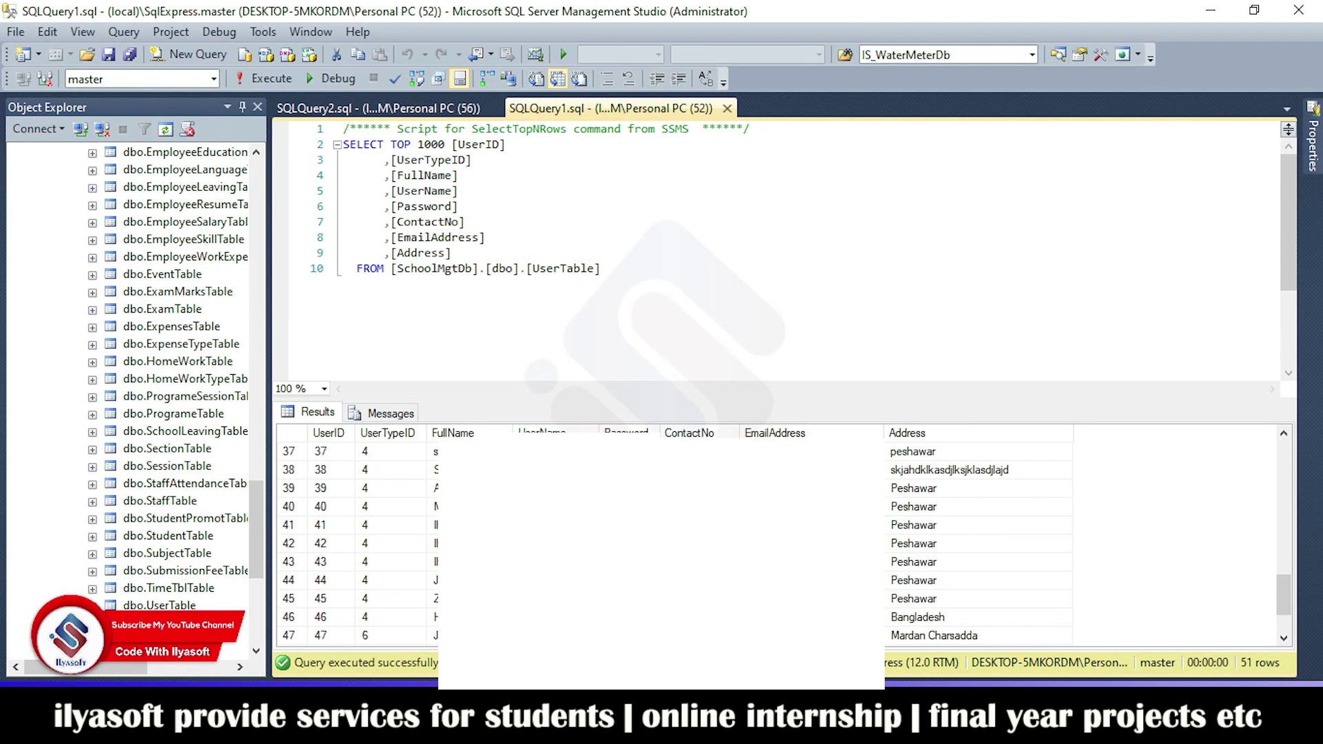
scroll(779, 544, "down", 1)
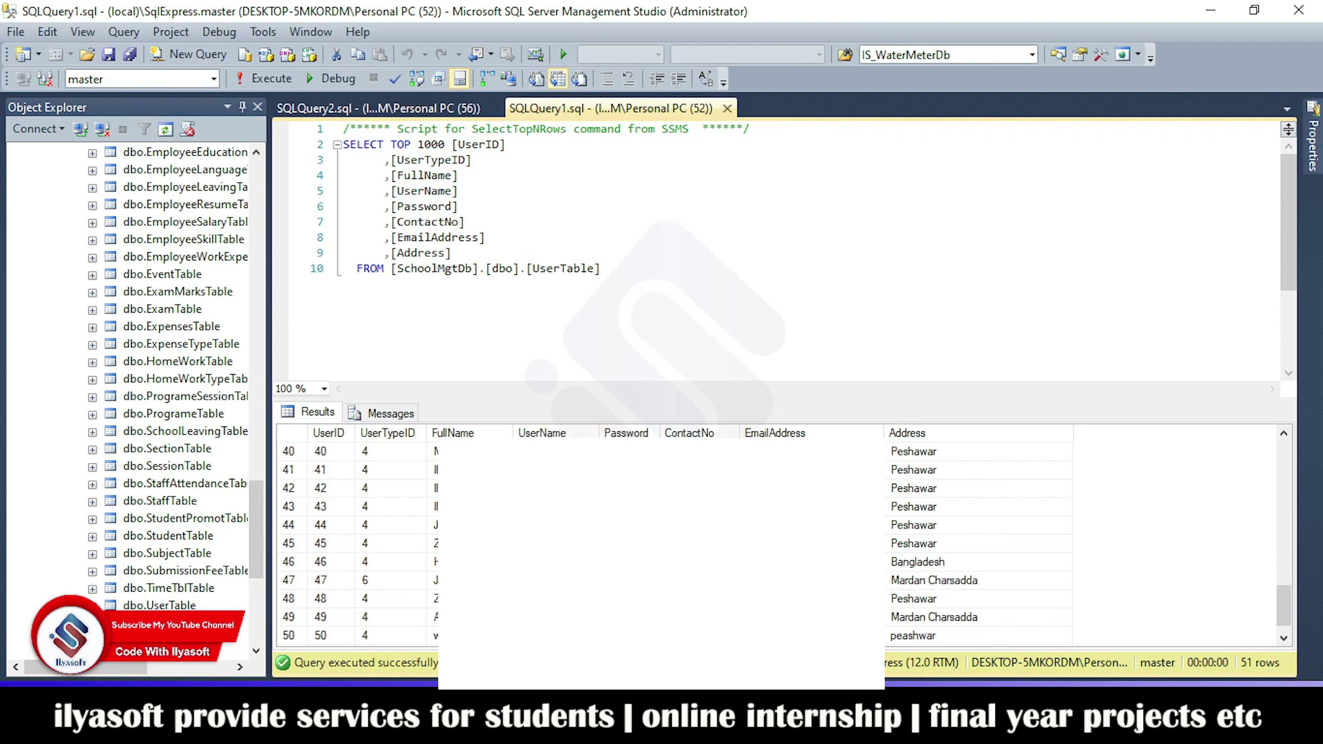
scroll(779, 545, "down", 1)
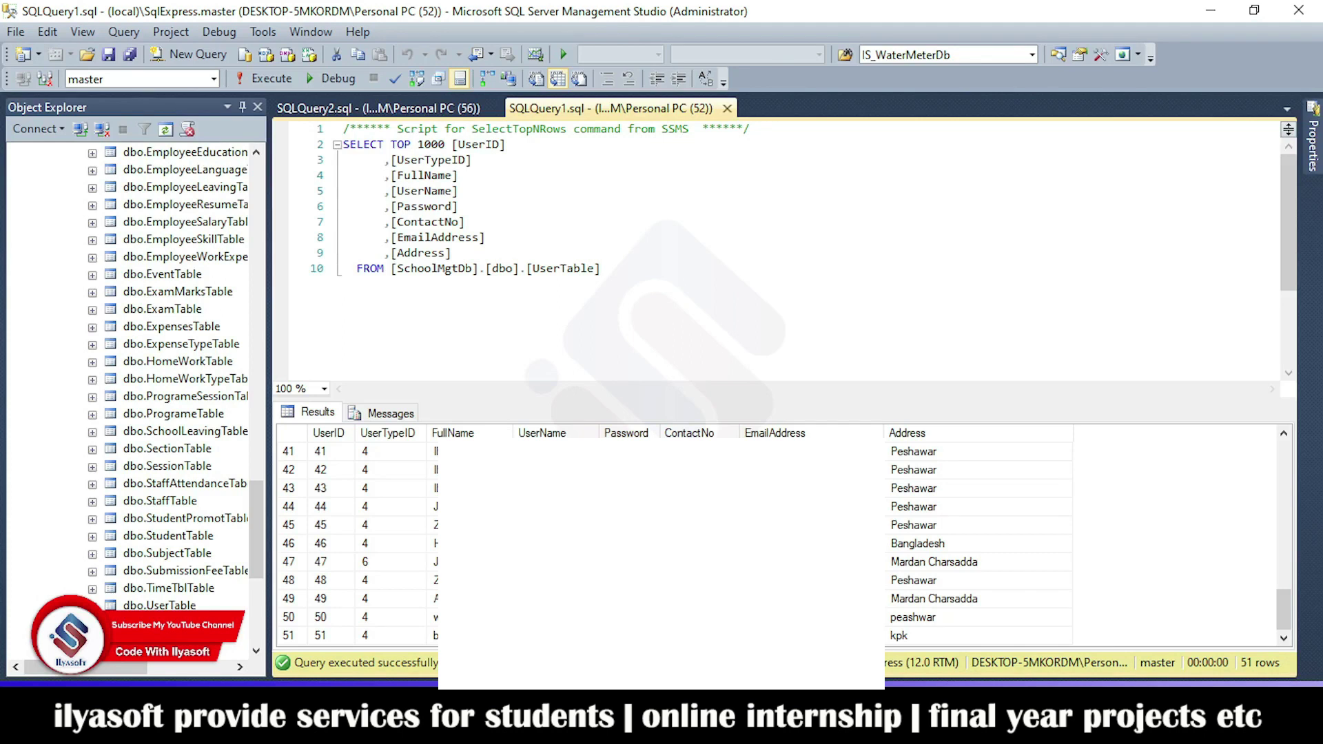
left_click(386, 108)
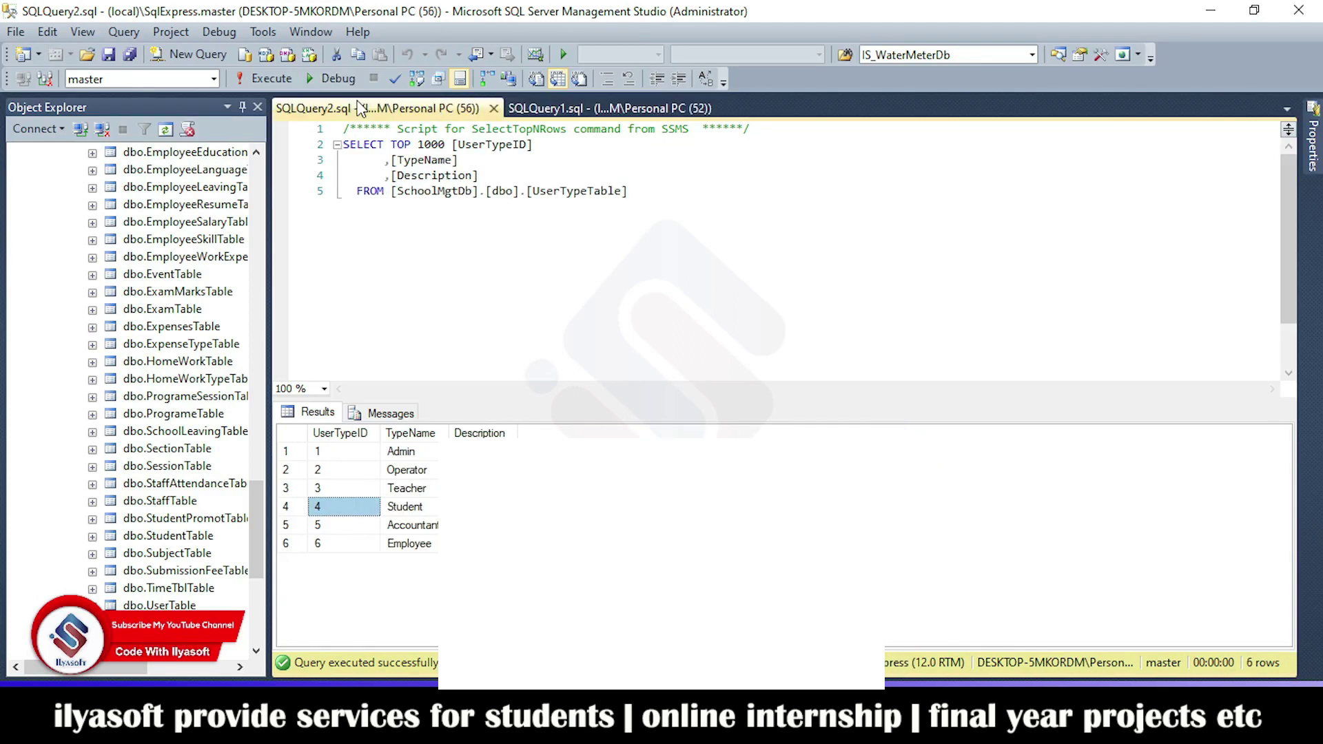
left_click(641, 108)
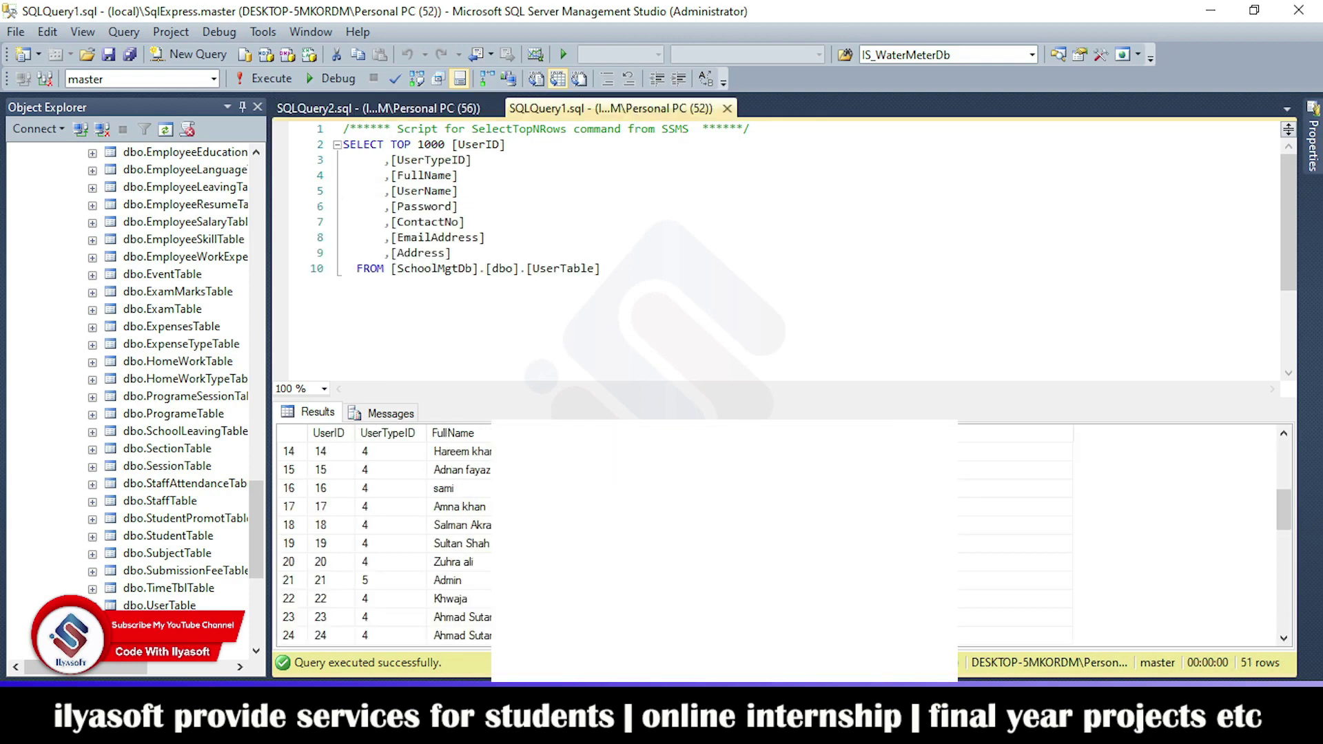
scroll(422, 536, "down", 5)
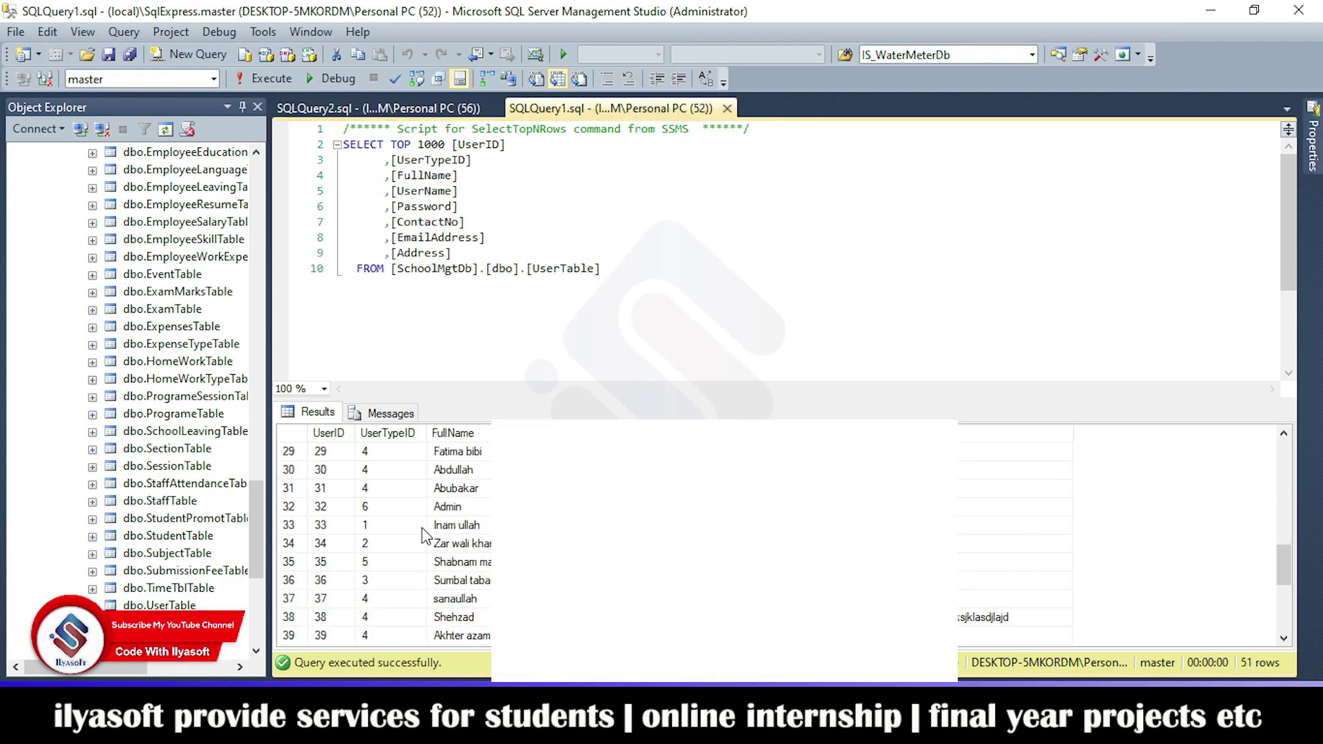
left_click(400, 584)
key("alt+Tab")
Step: Sign in to the school app with the saved teacher login
left_click(489, 483)
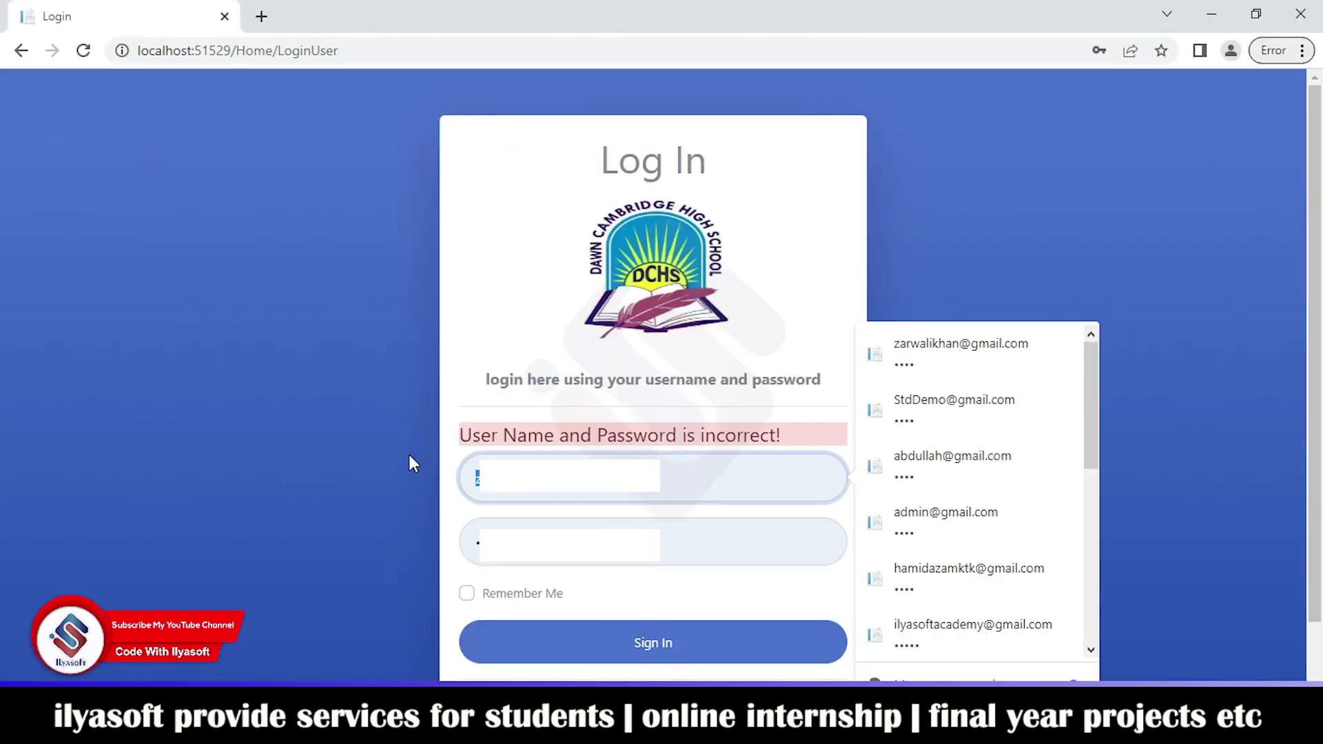
type("s")
left_click(630, 568)
left_click(630, 641)
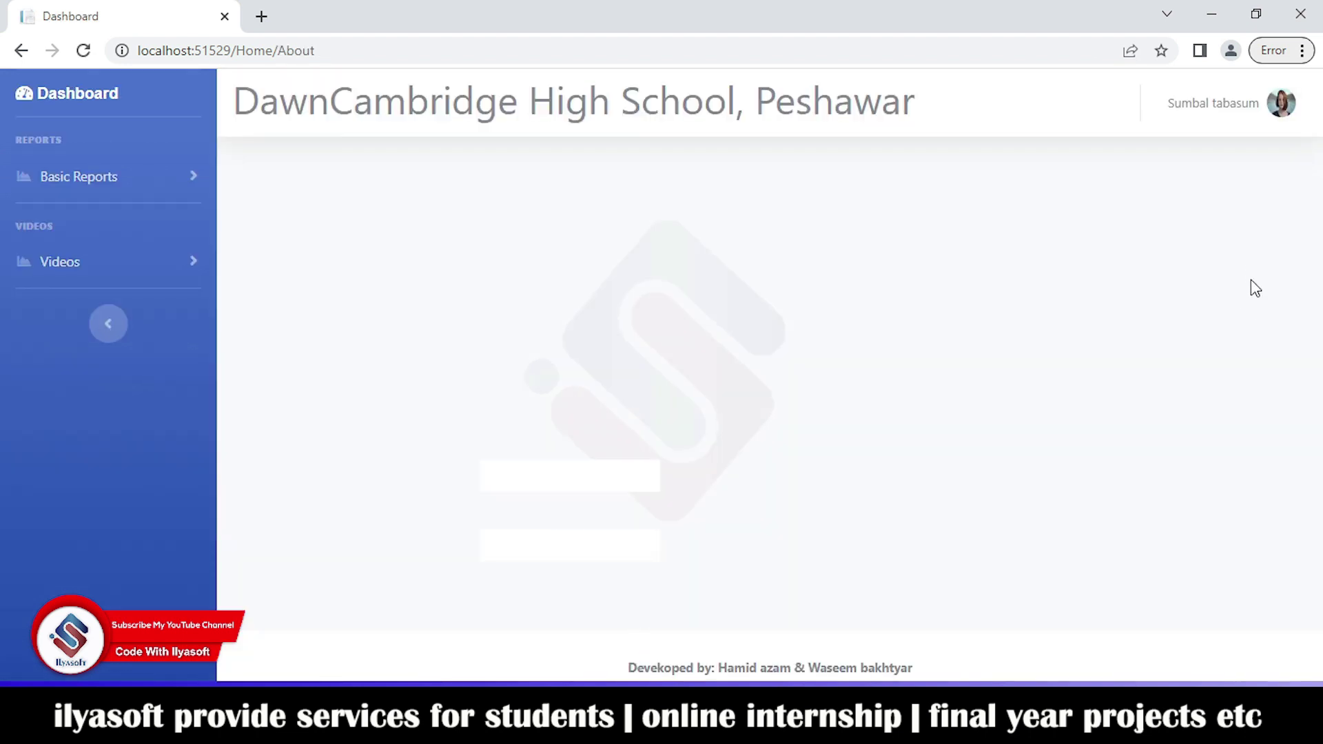
Step: View the Teacher Wise Time Table and Attendance Report under Basic Reports, returning to the dashboard after each
left_click(188, 180)
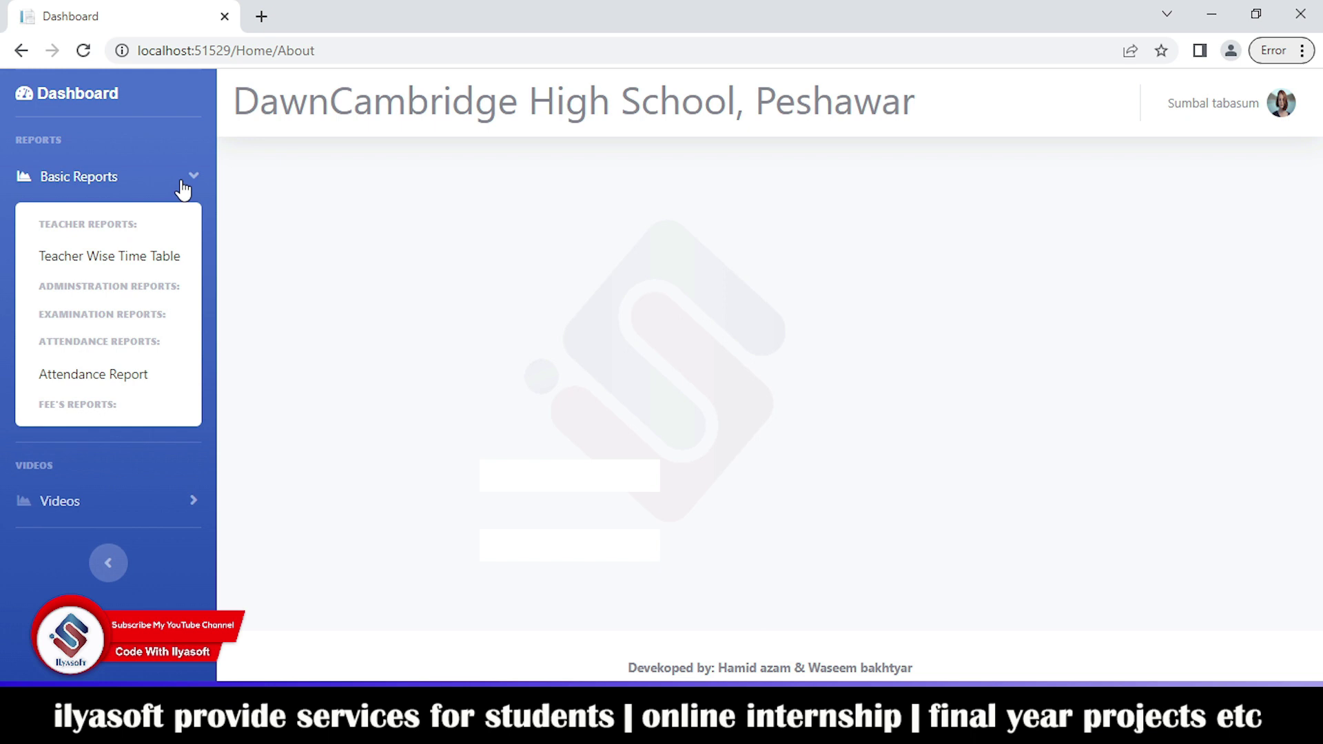
left_click(164, 268)
scroll(625, 471, "down", 1)
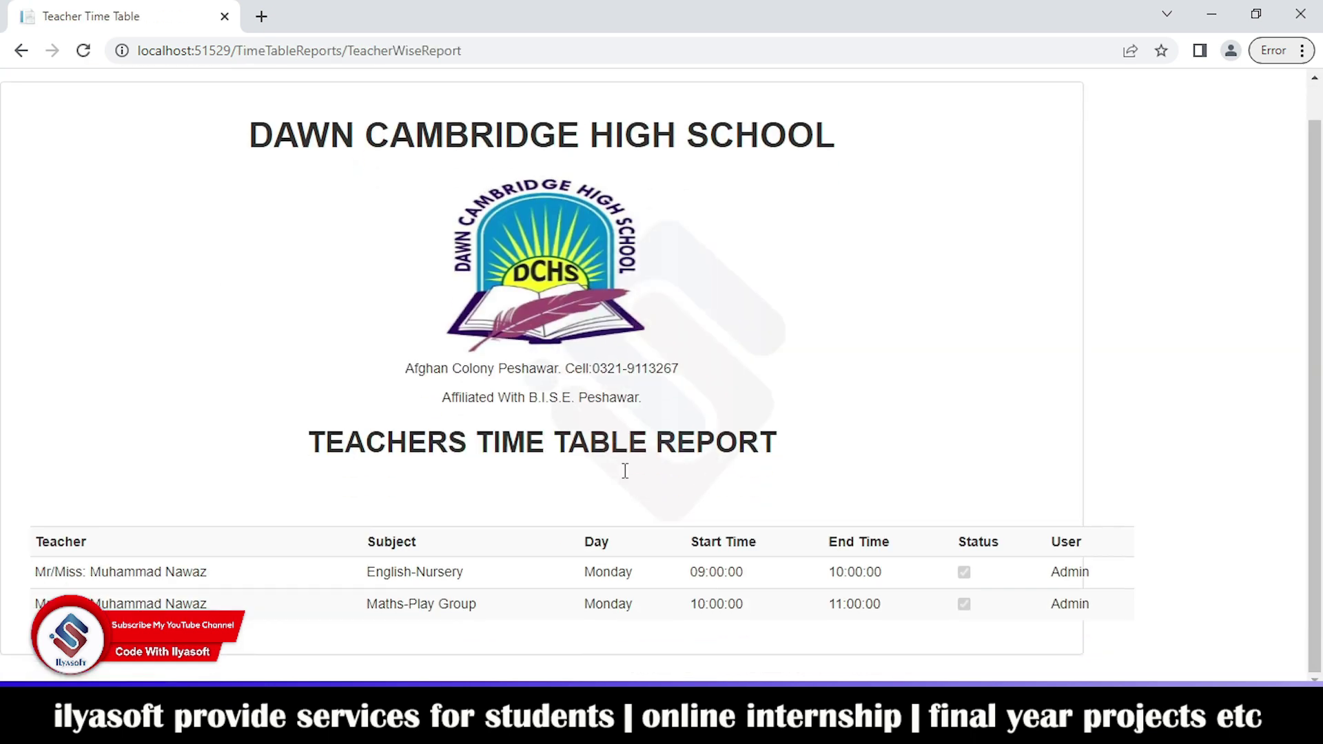
left_click(22, 51)
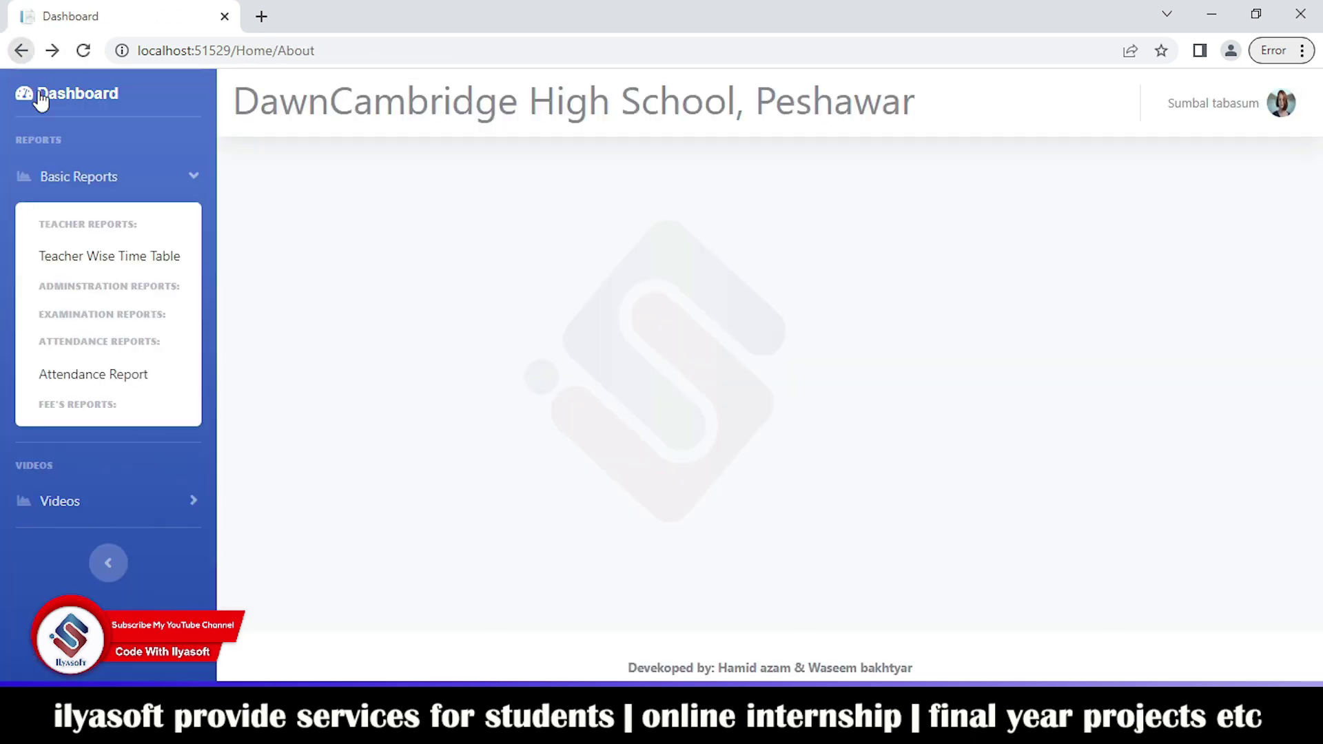
left_click(90, 383)
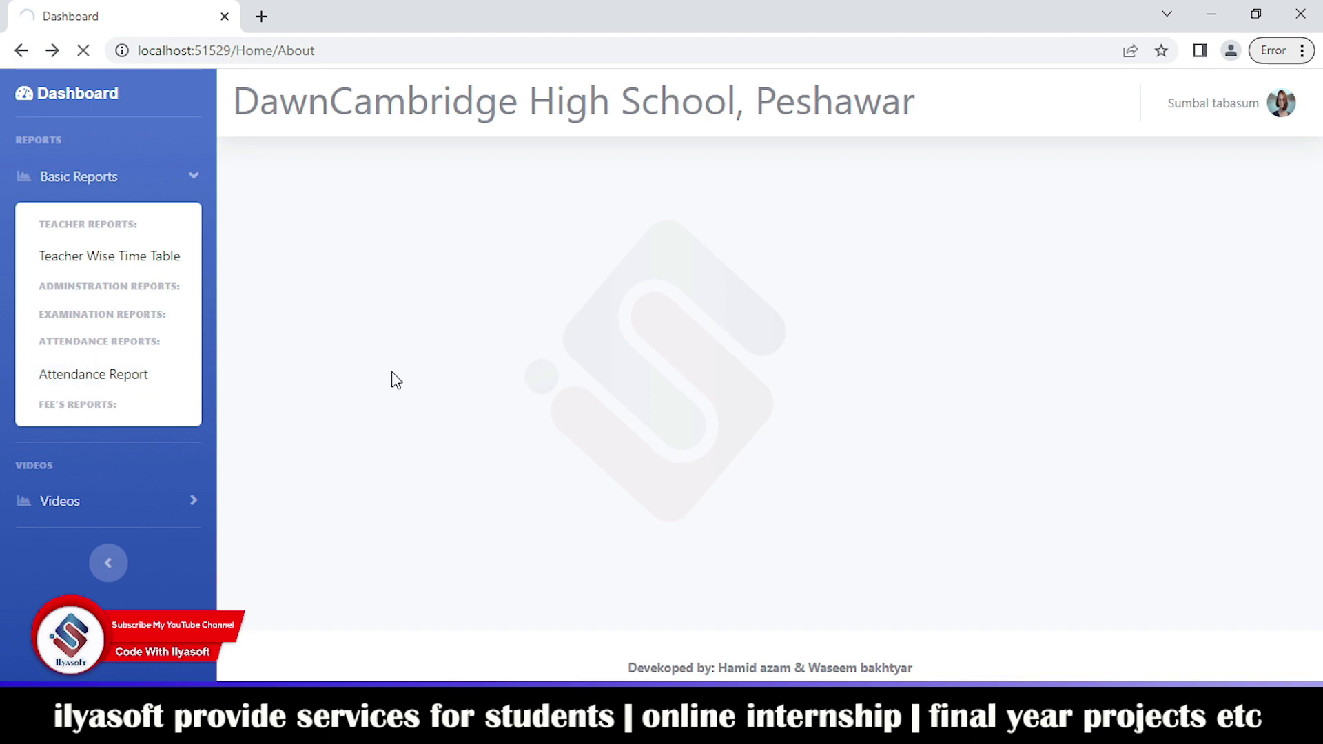
left_click(21, 50)
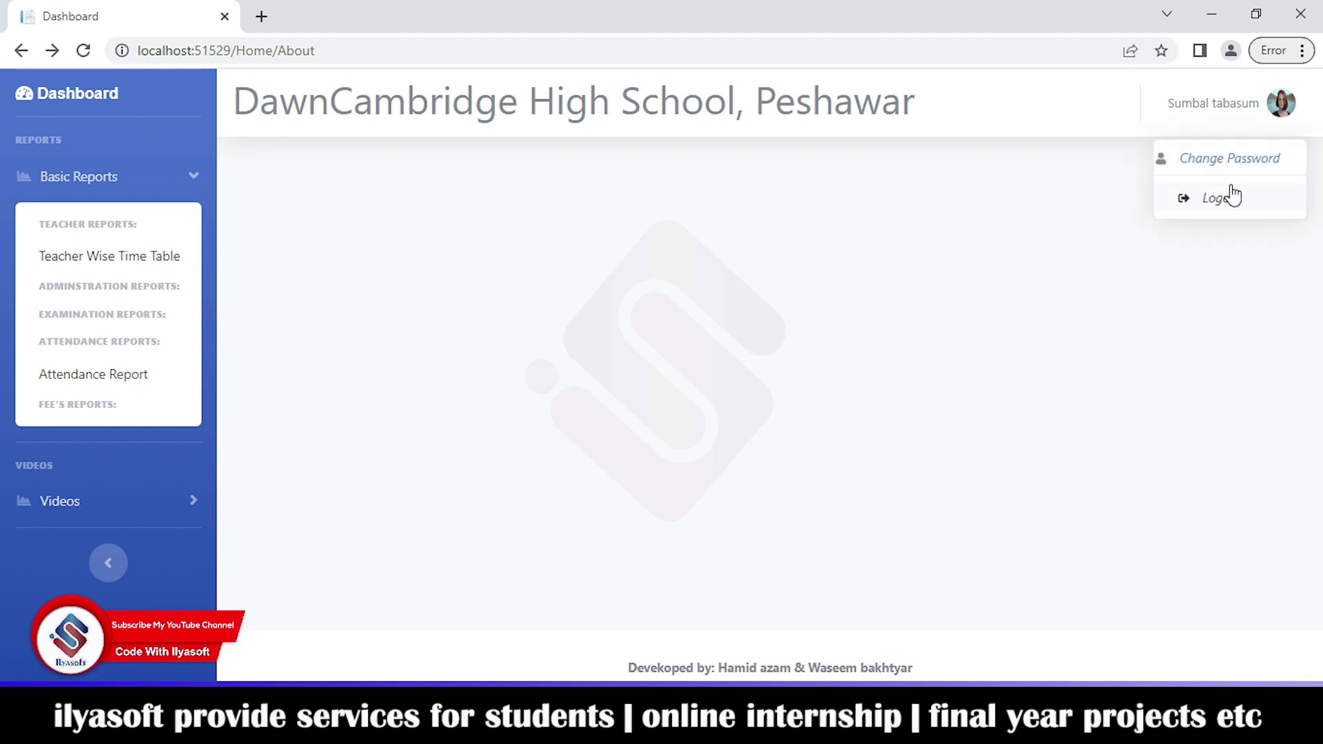
Step: Log out of the teacher account, then sign in with the saved admin login and scroll the full dashboard
left_click(1231, 196)
left_click(834, 265)
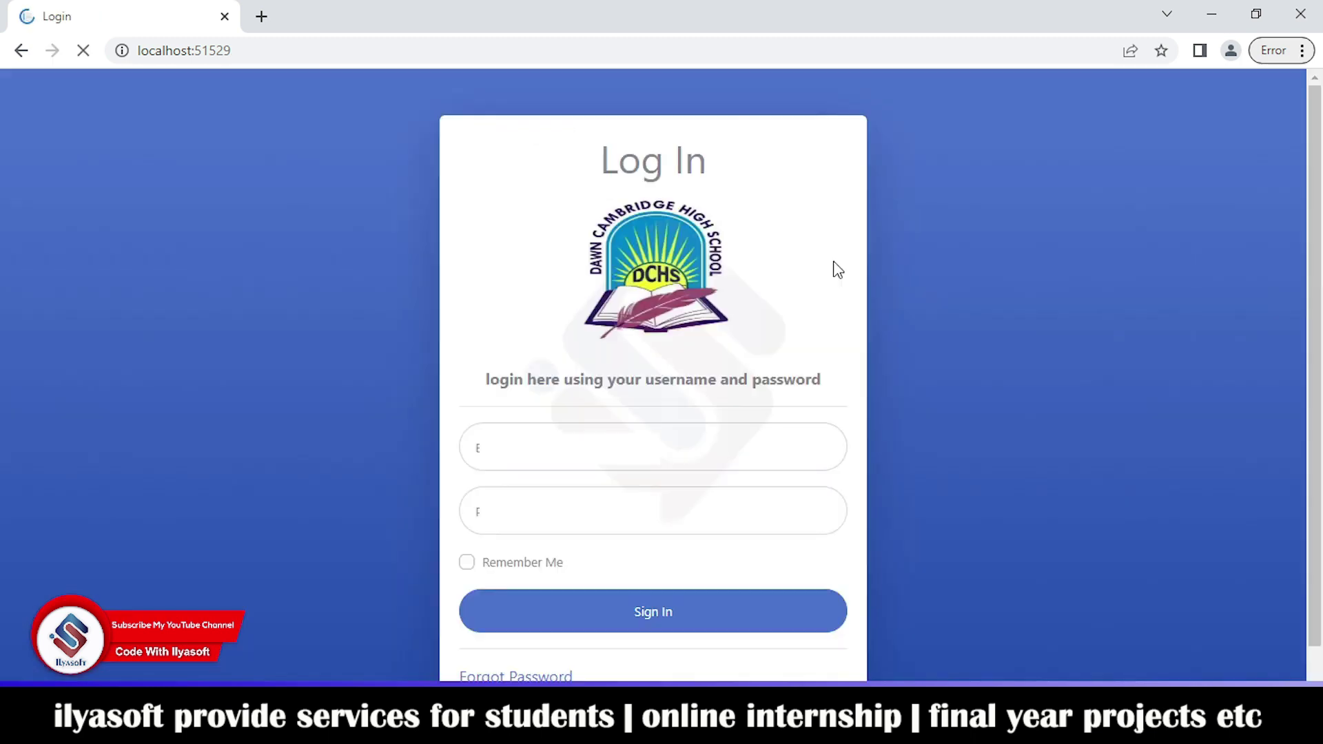
left_click(653, 427)
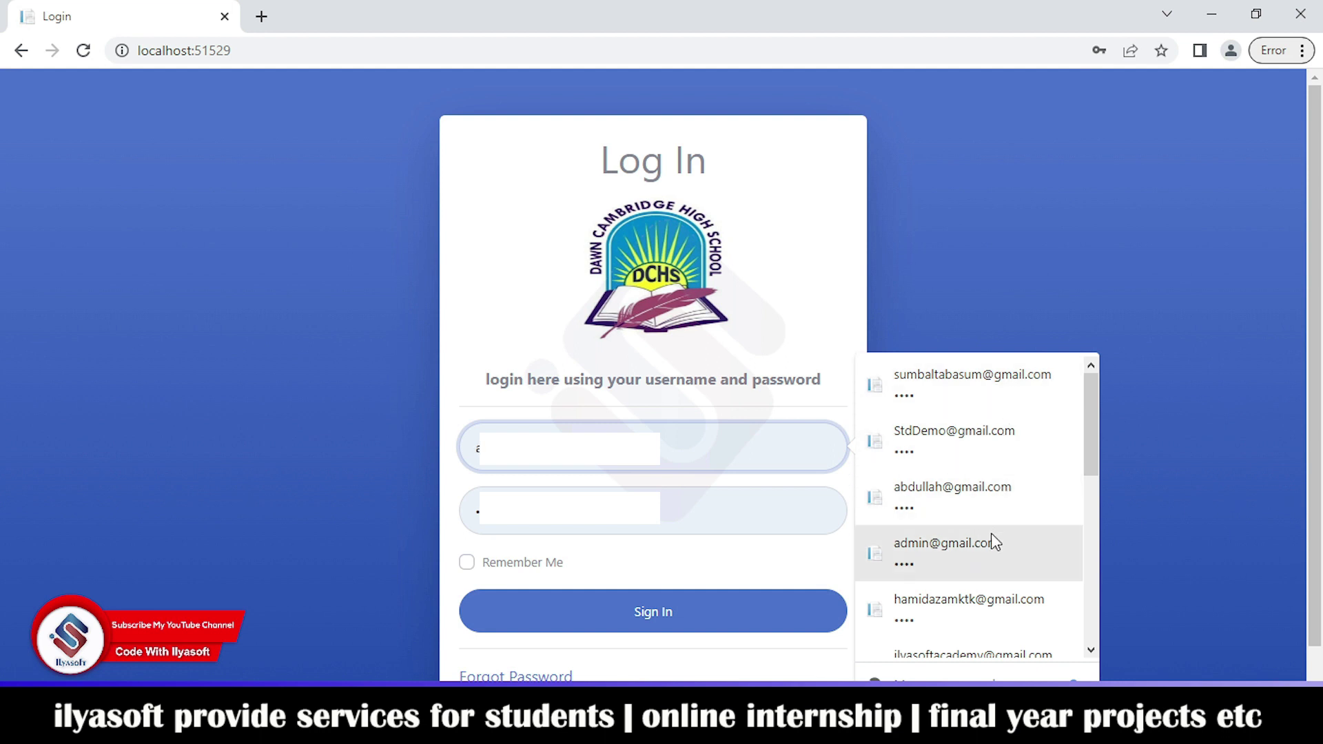
scroll(994, 630, "down", 1)
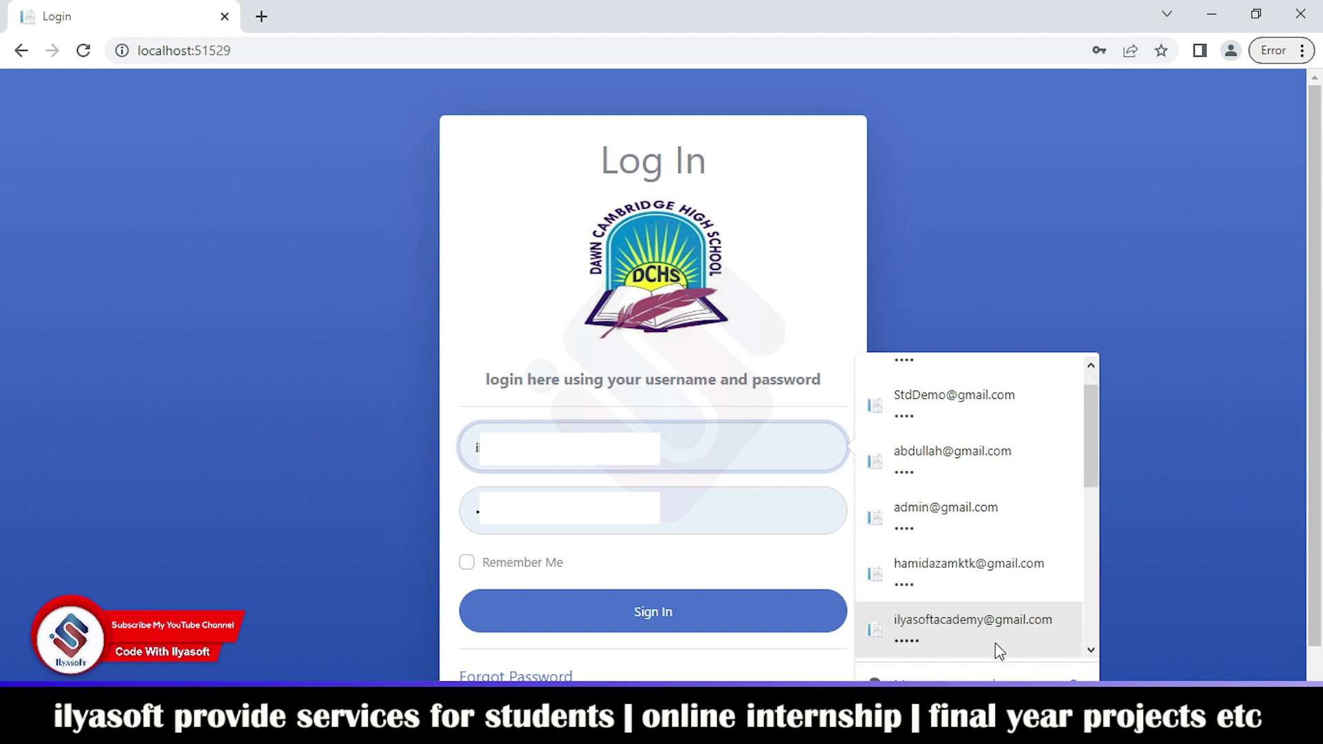
left_click(995, 644)
left_click(696, 606)
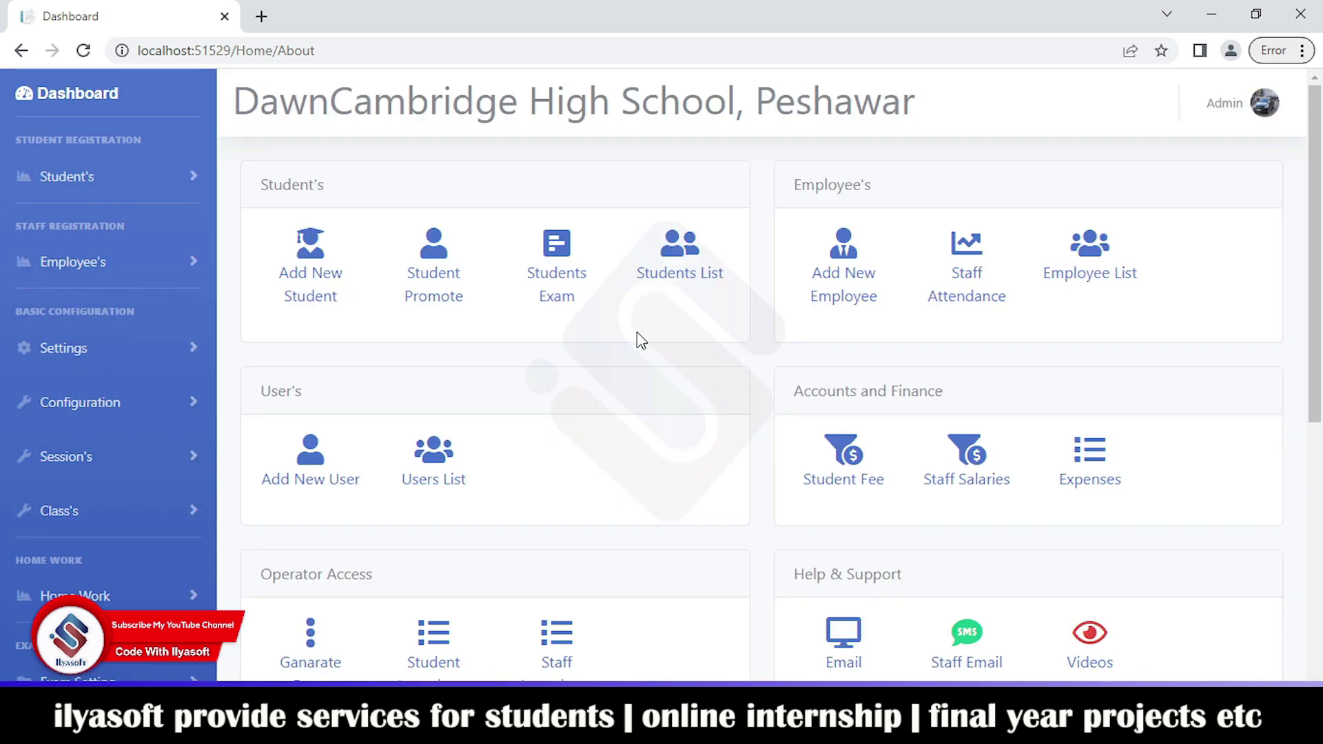
scroll(638, 335, "down", 7)
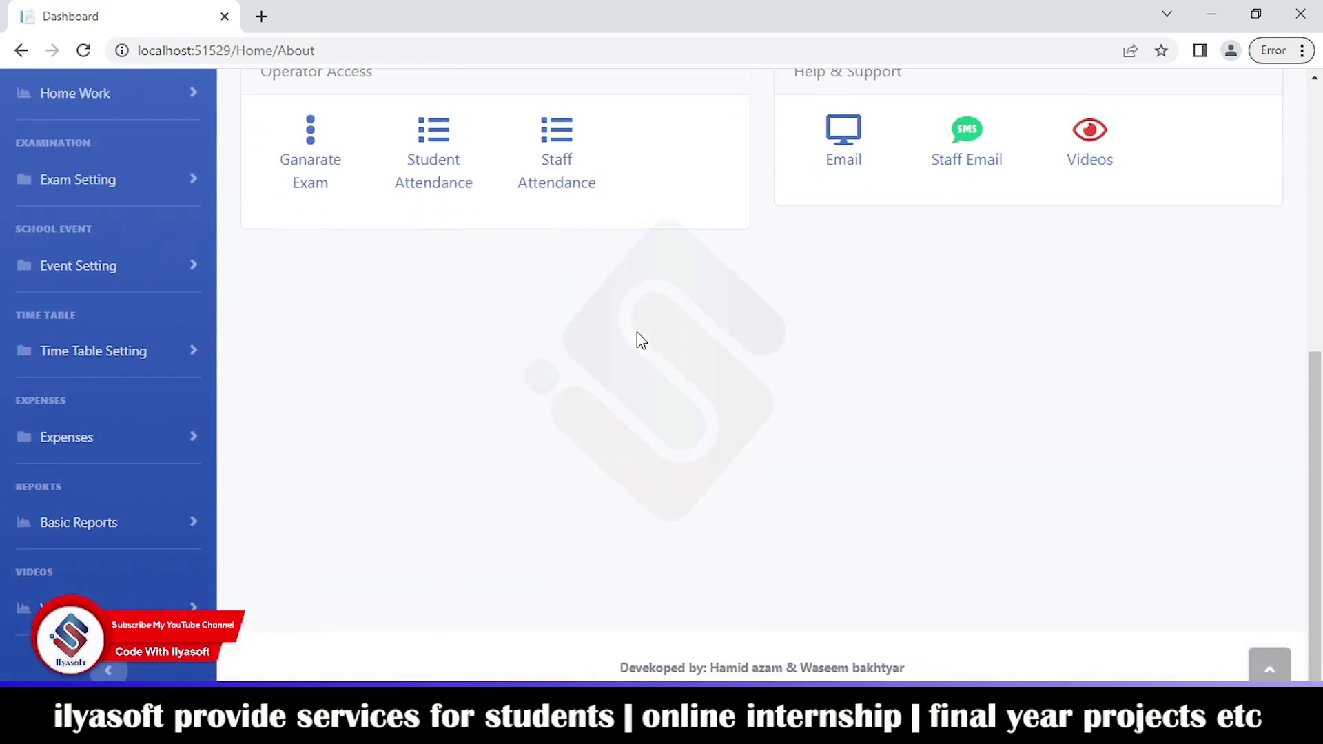
scroll(637, 332, "up", 7)
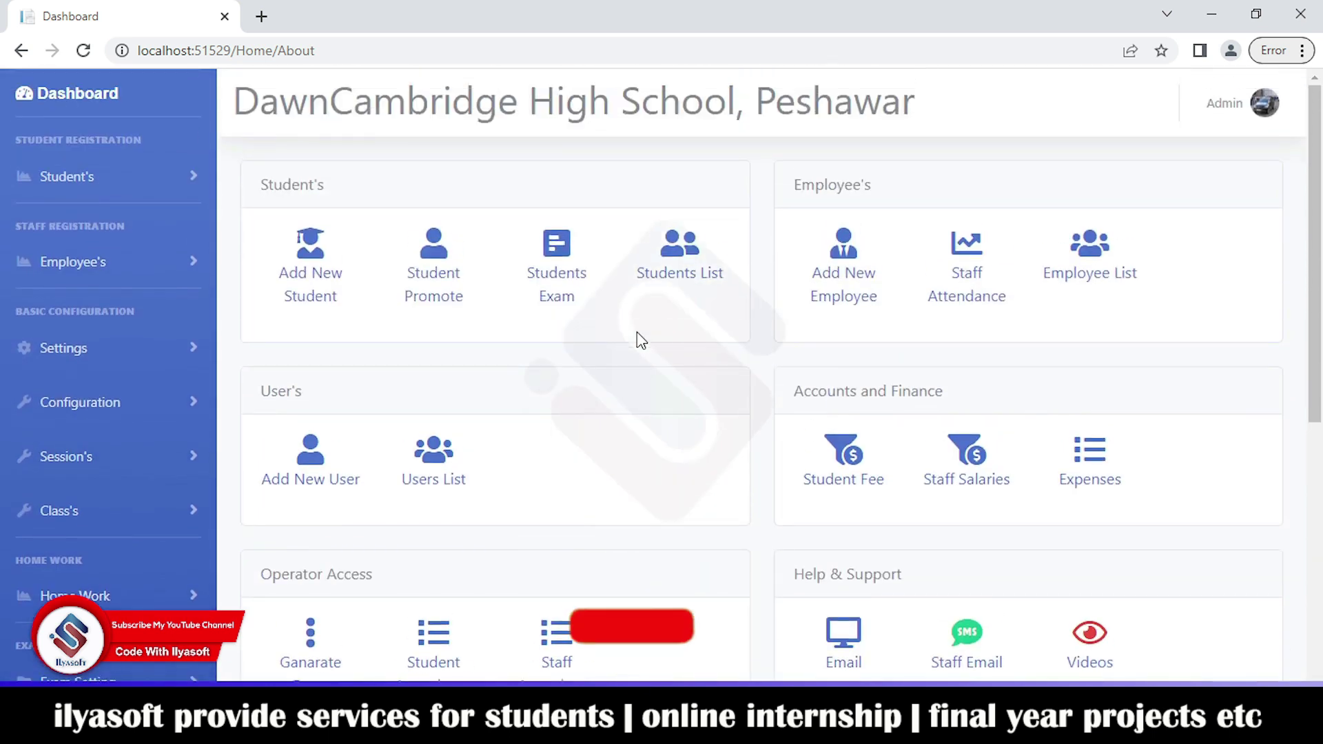